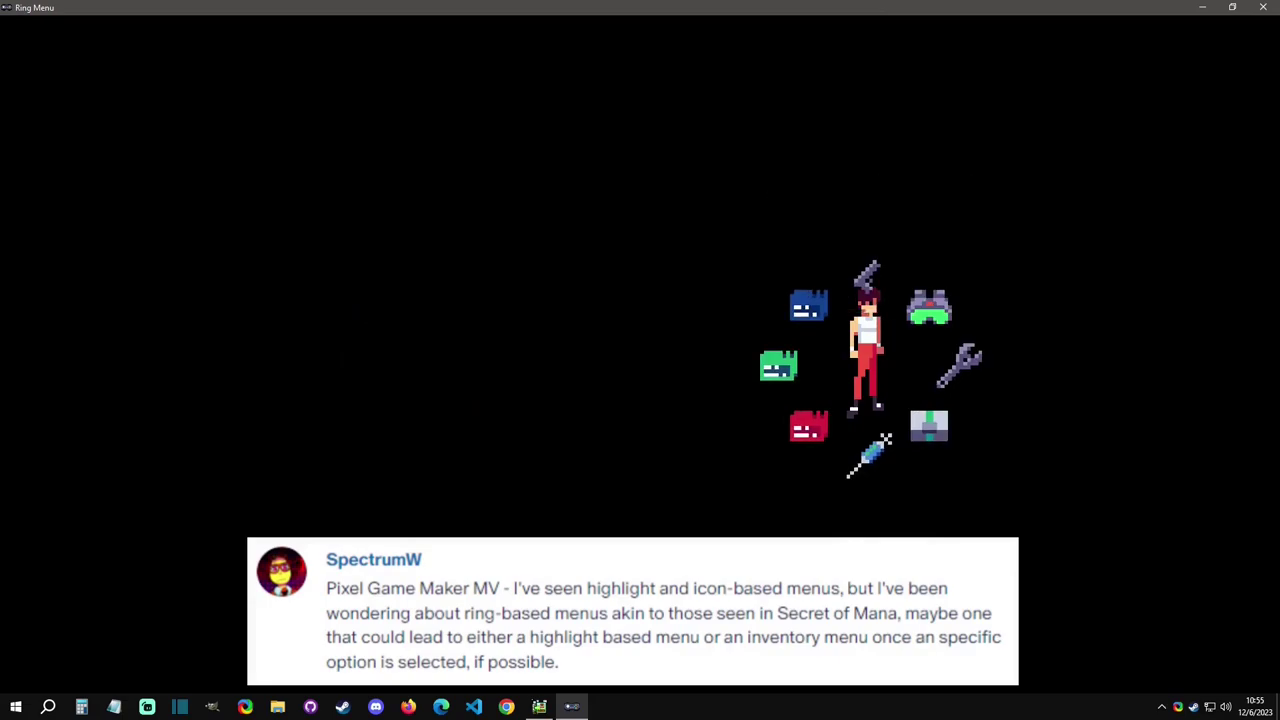
Step: Operate the ring menu around the character in the running game
key(x)
key(z)
key(Right)
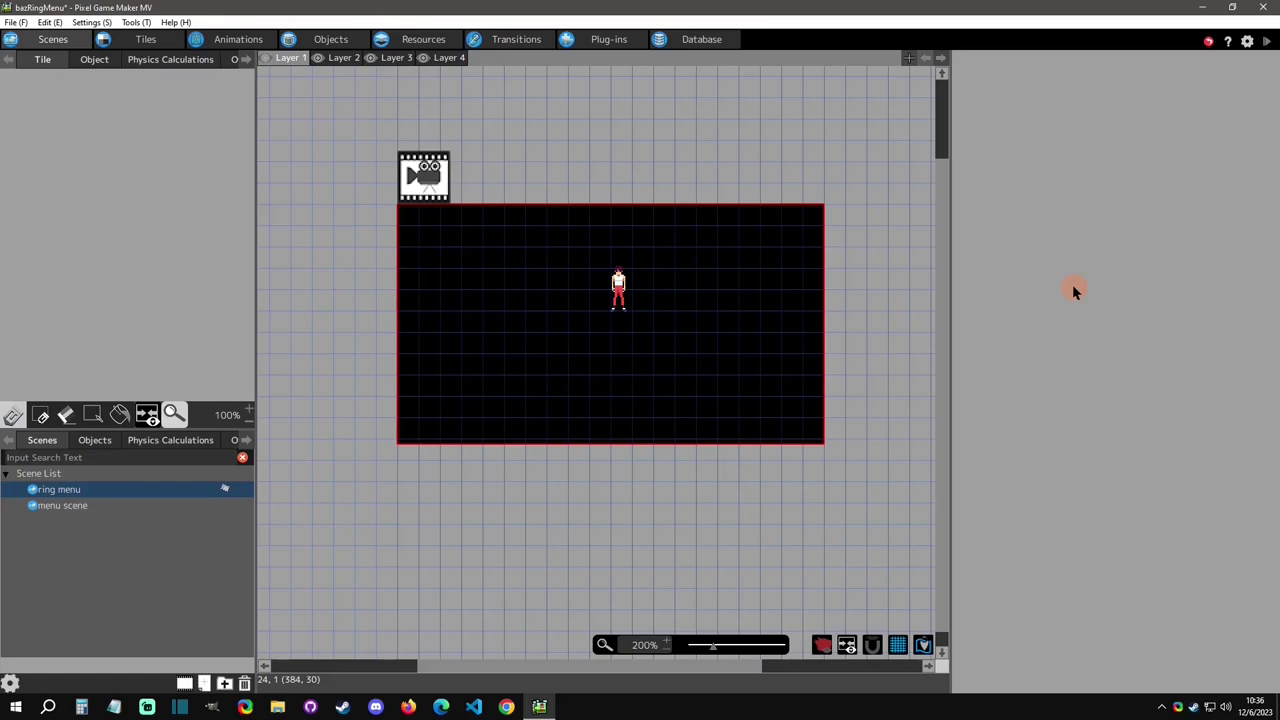
Step: Test-play the project, bring up the ring menu and enter its items ring
click(1266, 41)
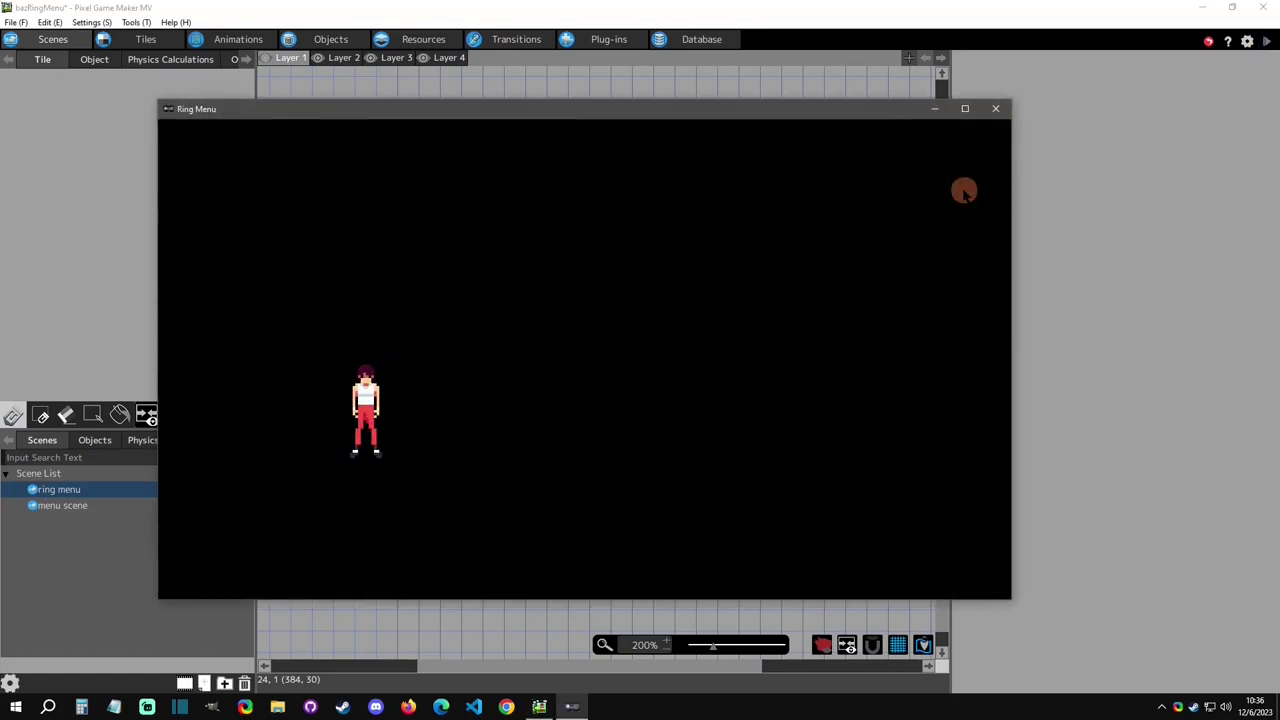
key(x)
key(Down)
key(Up)
key(Down)
key(Up)
key(z)
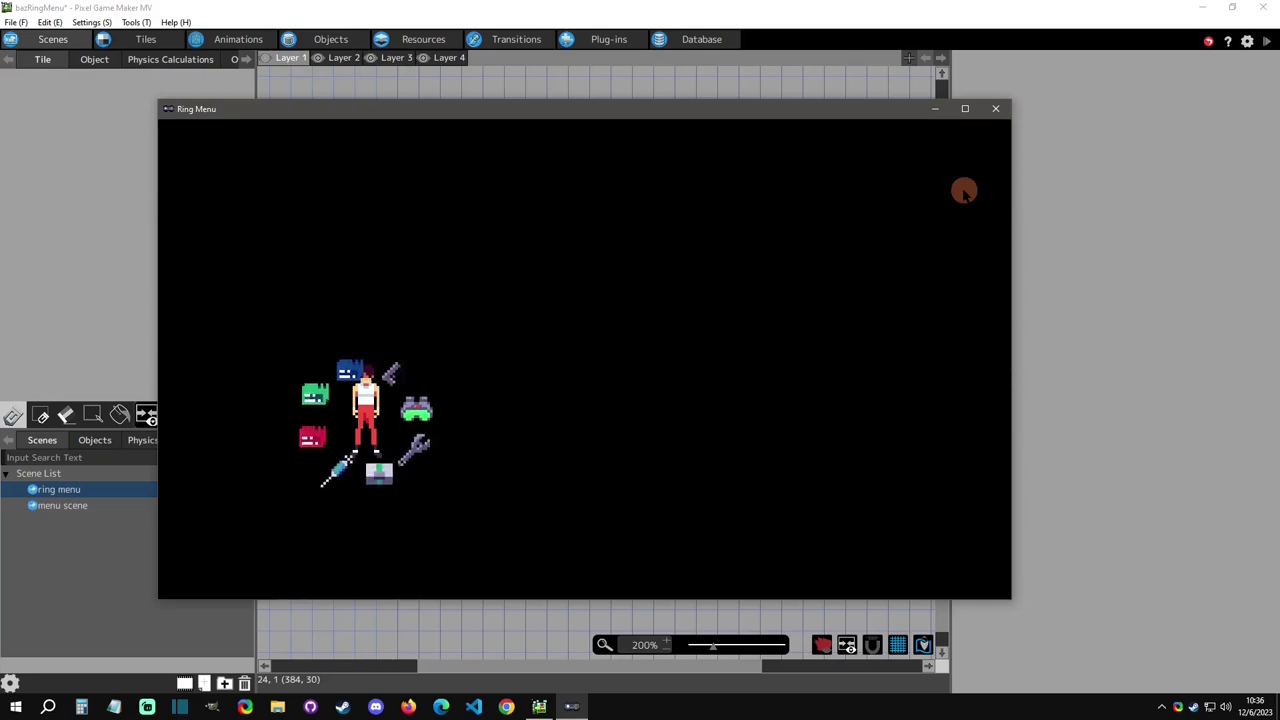
Step: Rotate the ring and view the weapons ring in the test game, leave the menu and close the game window
key(Right)
key(Left)
key(z)
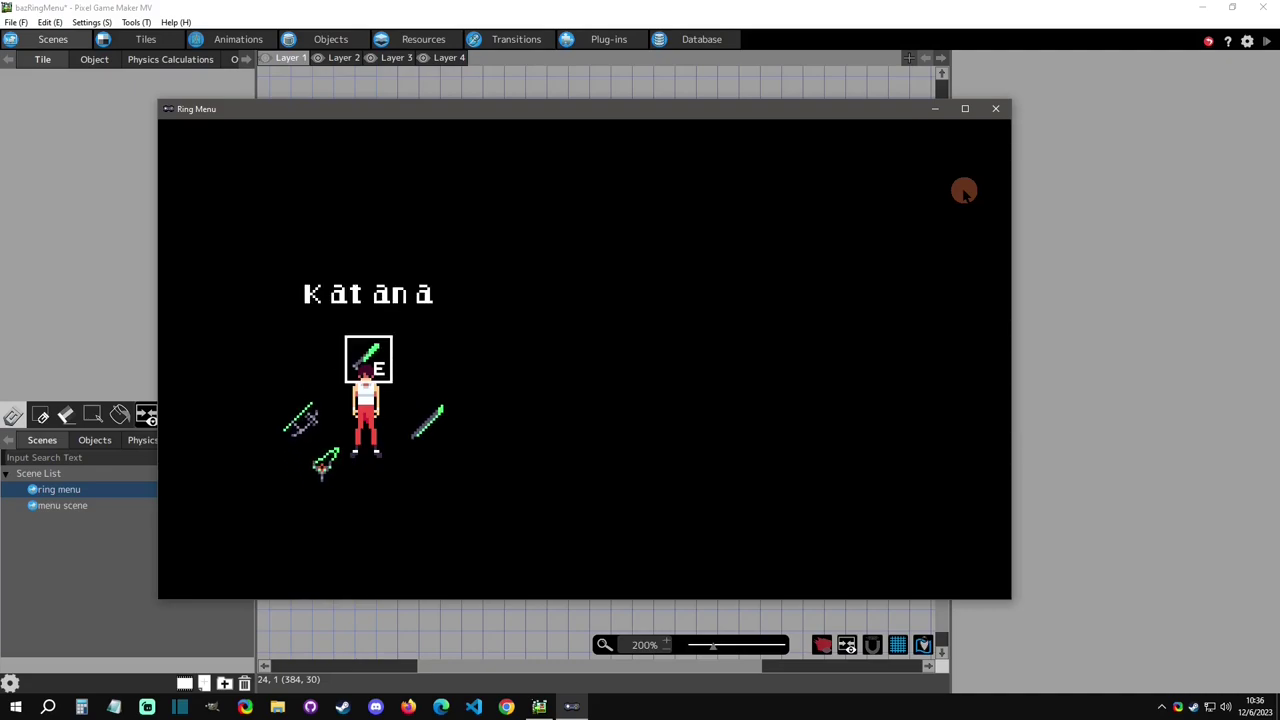
key(x)
key(Right)
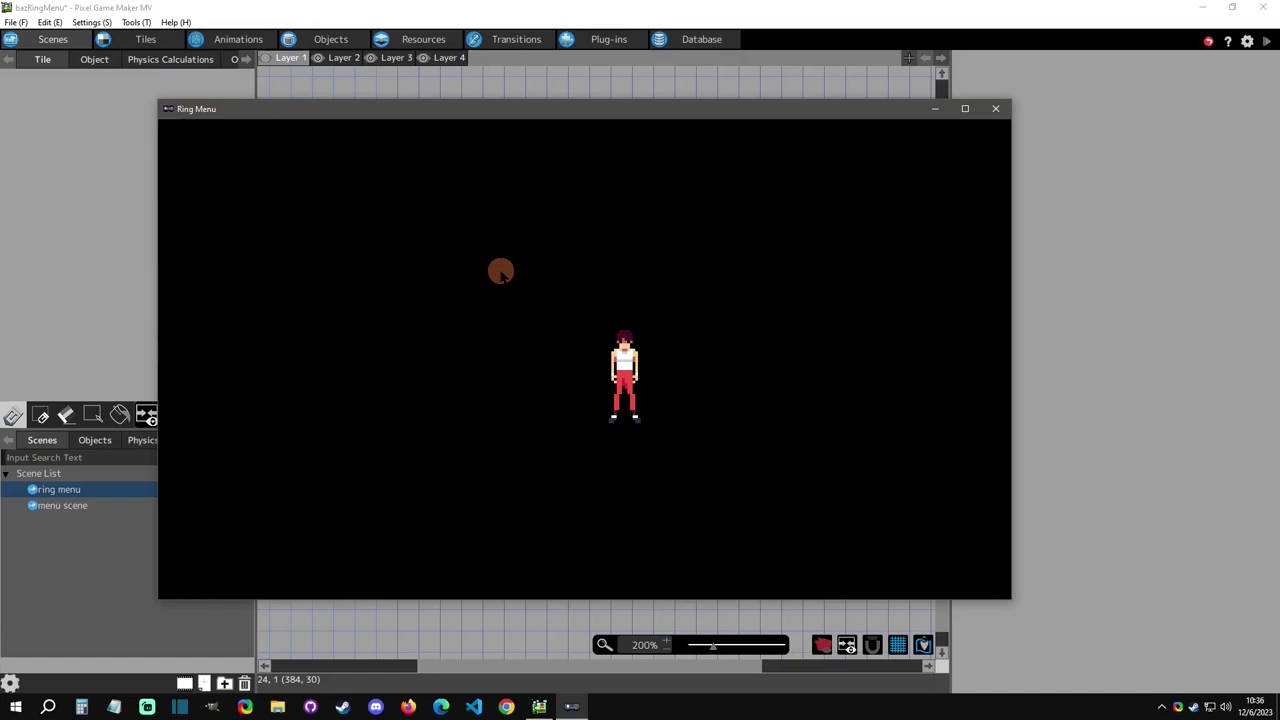
click(995, 110)
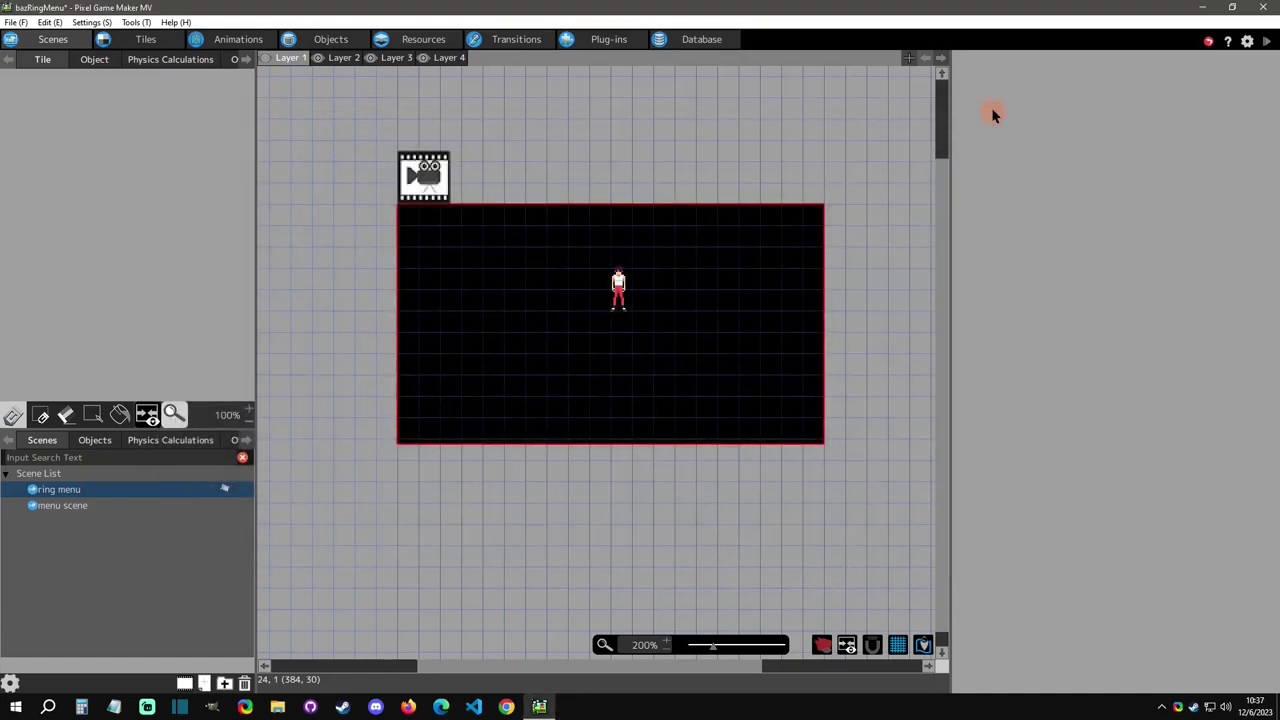
Step: Compare the action programs of the menu1 (main options), menu2 (weapons) and menu3 (items) objects
click(336, 42)
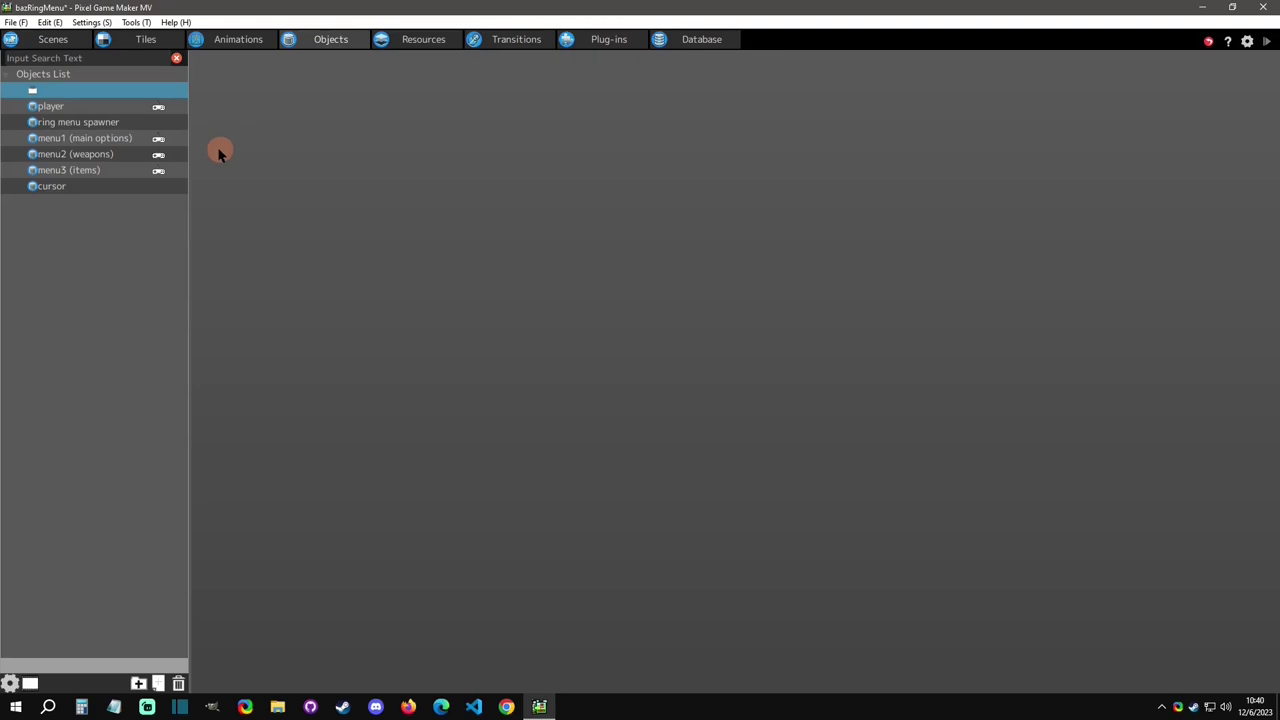
click(108, 140)
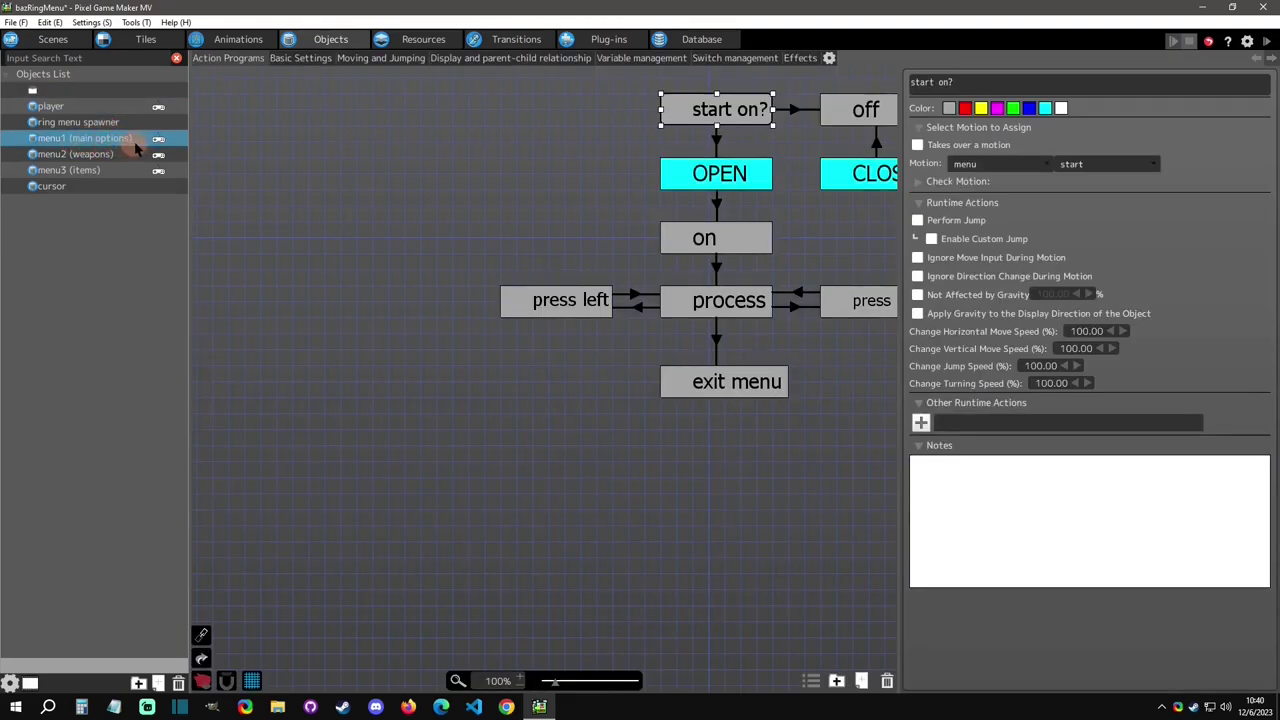
click(74, 155)
click(86, 171)
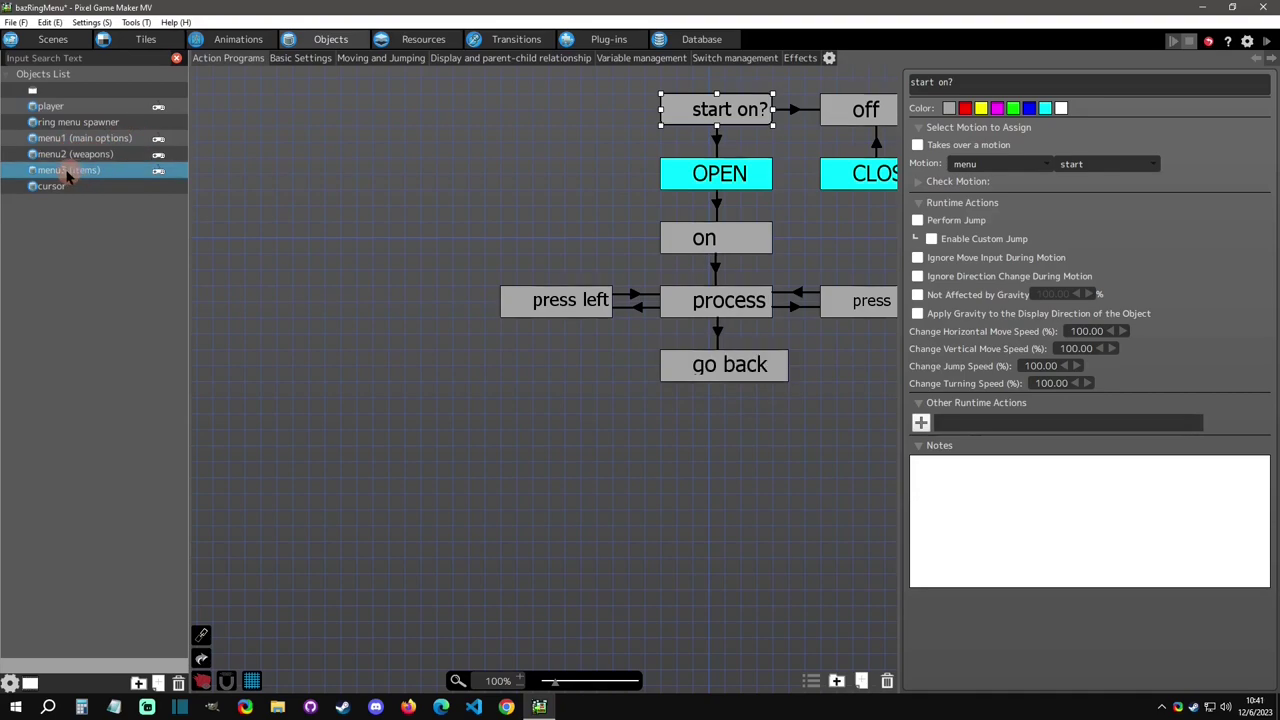
click(106, 155)
click(112, 170)
click(118, 155)
click(121, 168)
click(122, 155)
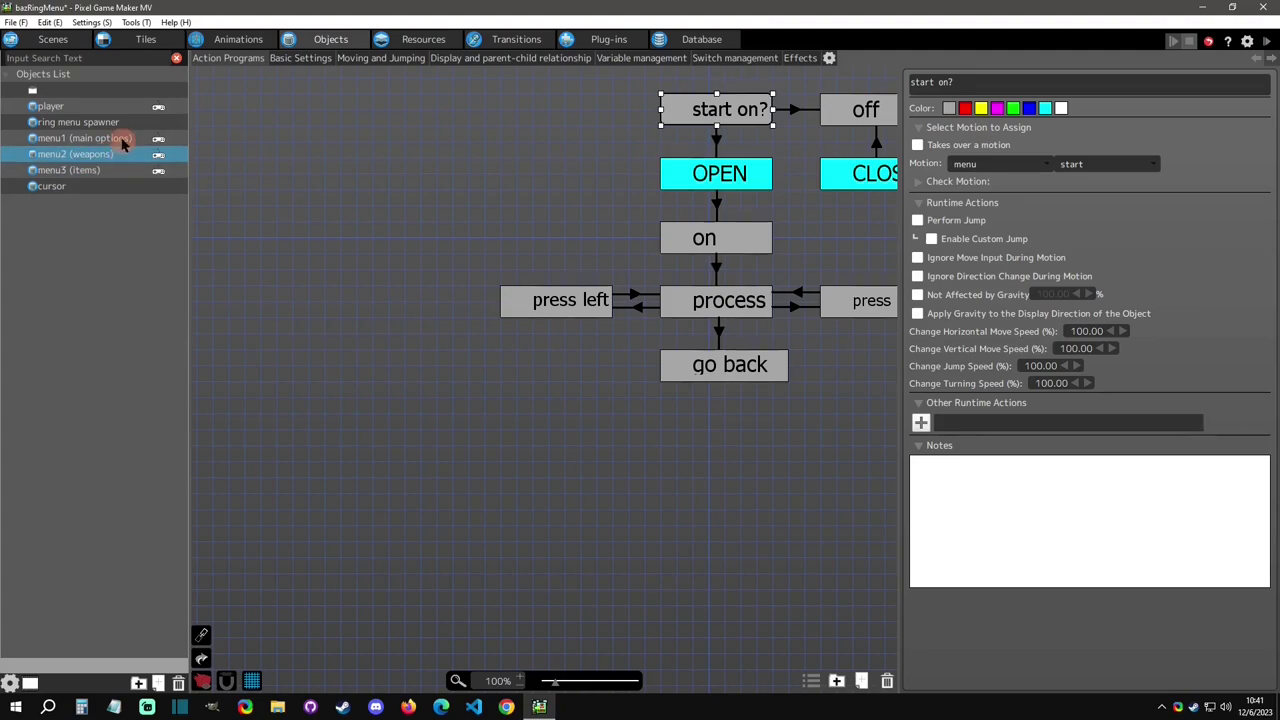
click(124, 141)
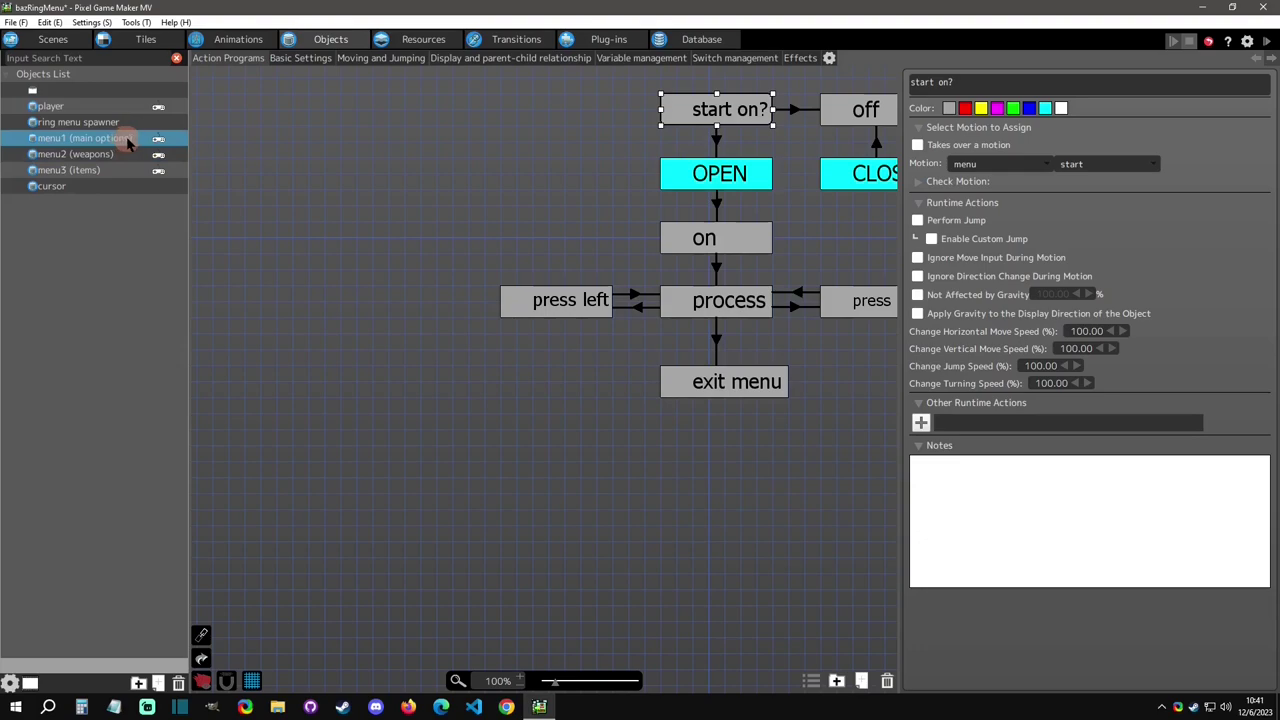
Step: Check menu1 (main options)'s input-device control in its Object Settings and its Moving and Jumping move type
right_click(139, 143)
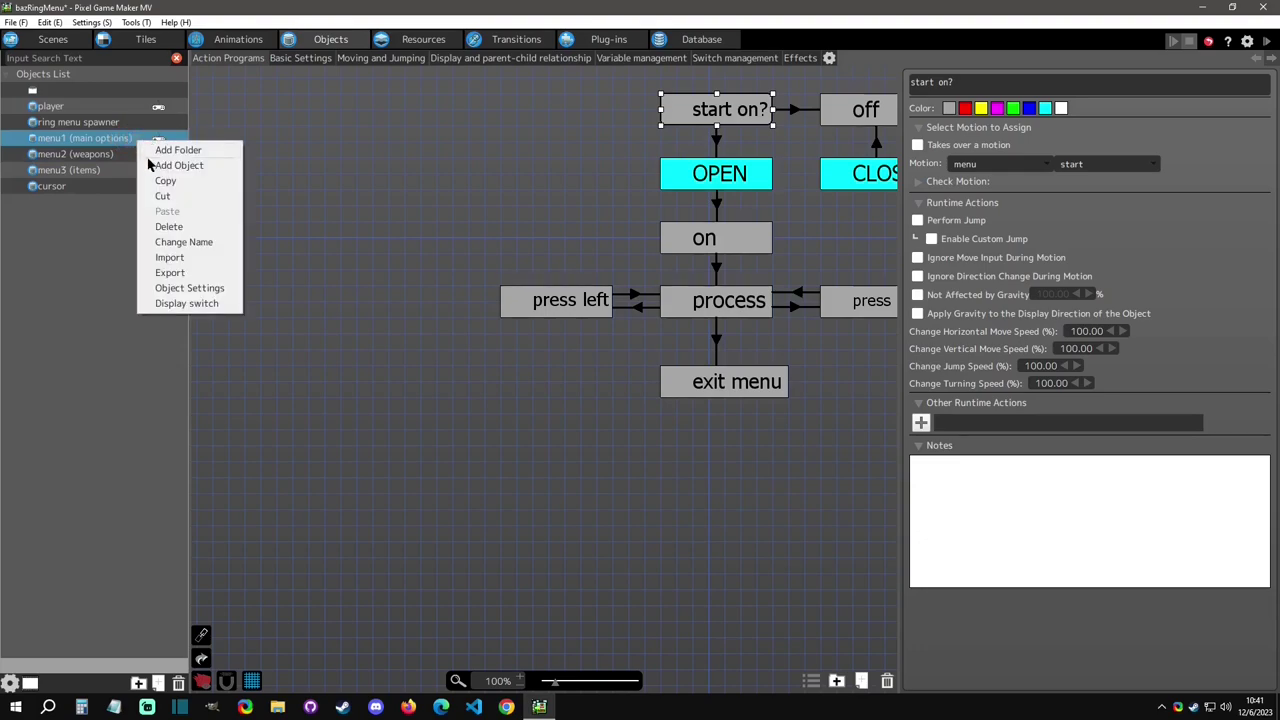
click(189, 288)
click(363, 213)
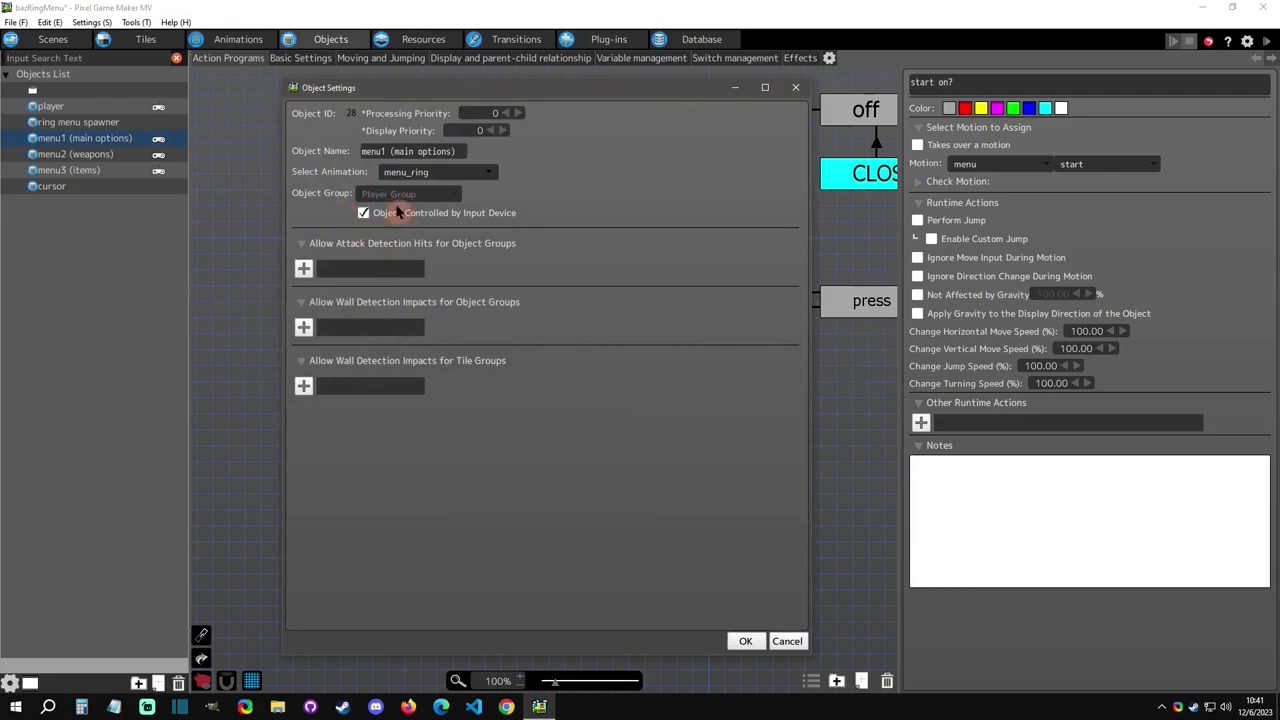
click(796, 87)
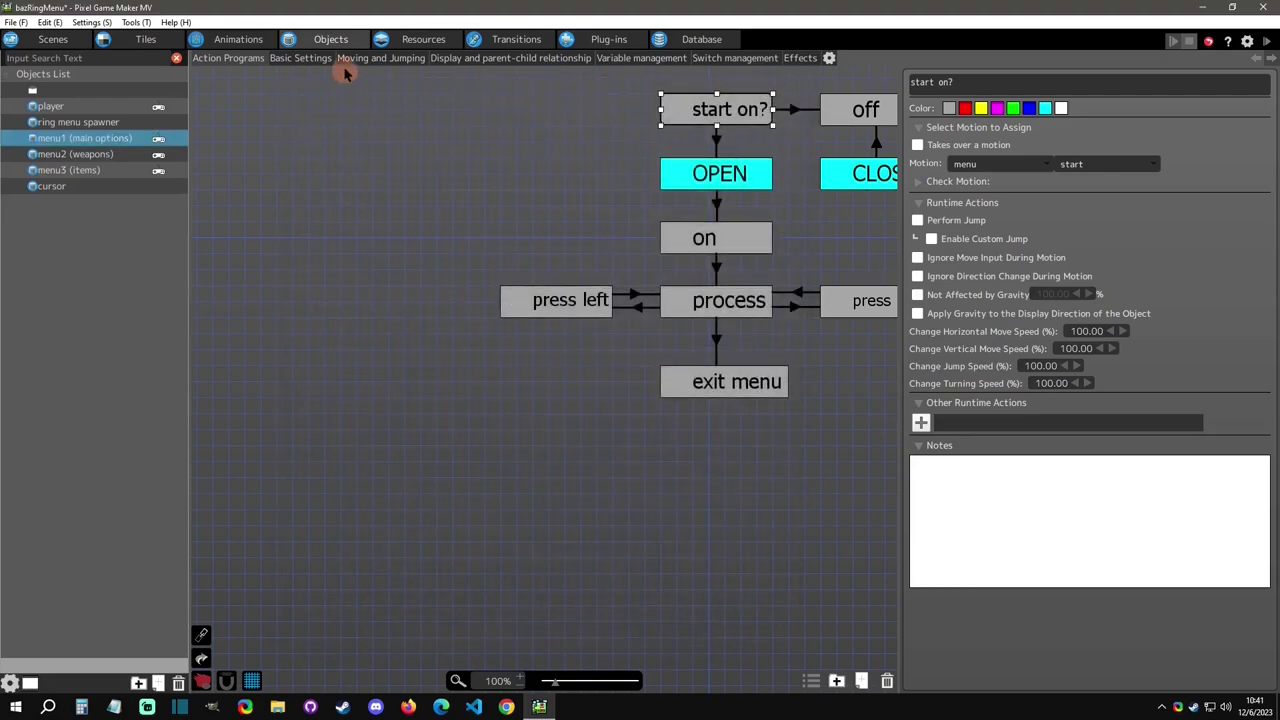
click(355, 58)
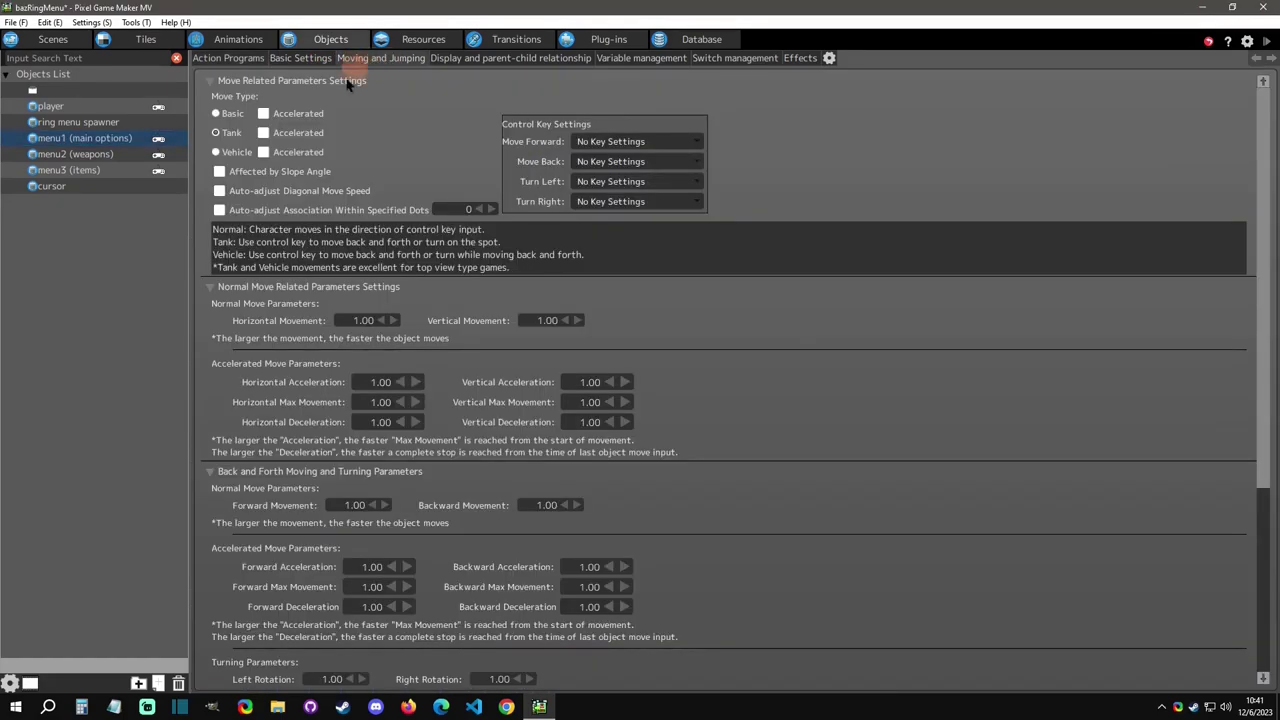
click(230, 60)
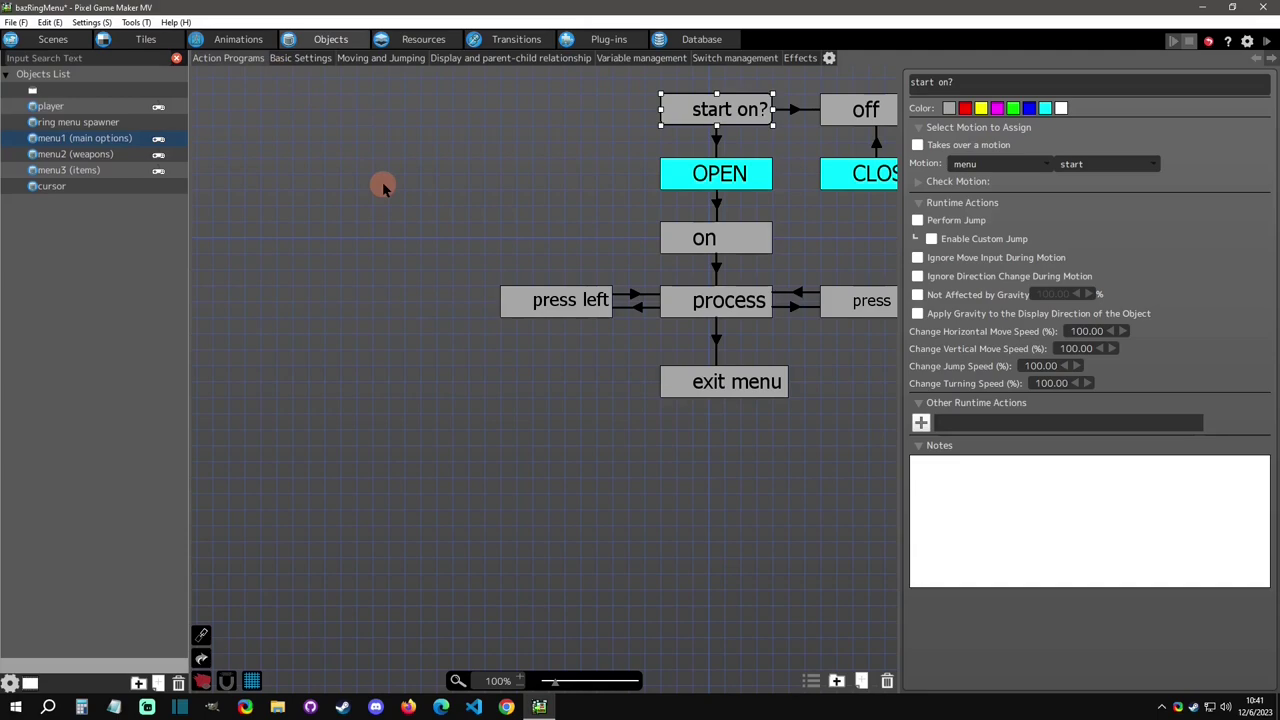
Step: Inspect the on, process and start on? actions in menu1's action program
click(712, 243)
click(722, 302)
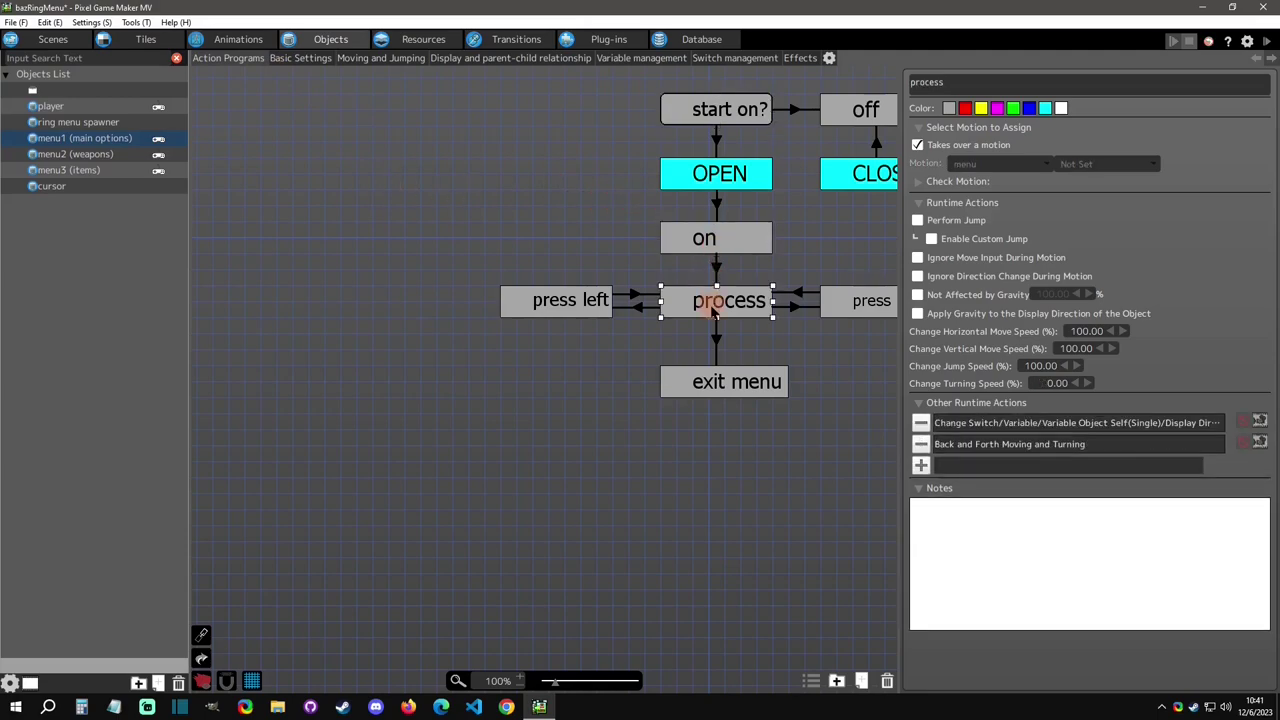
click(748, 110)
click(736, 312)
middle_drag(829, 249, 663, 271)
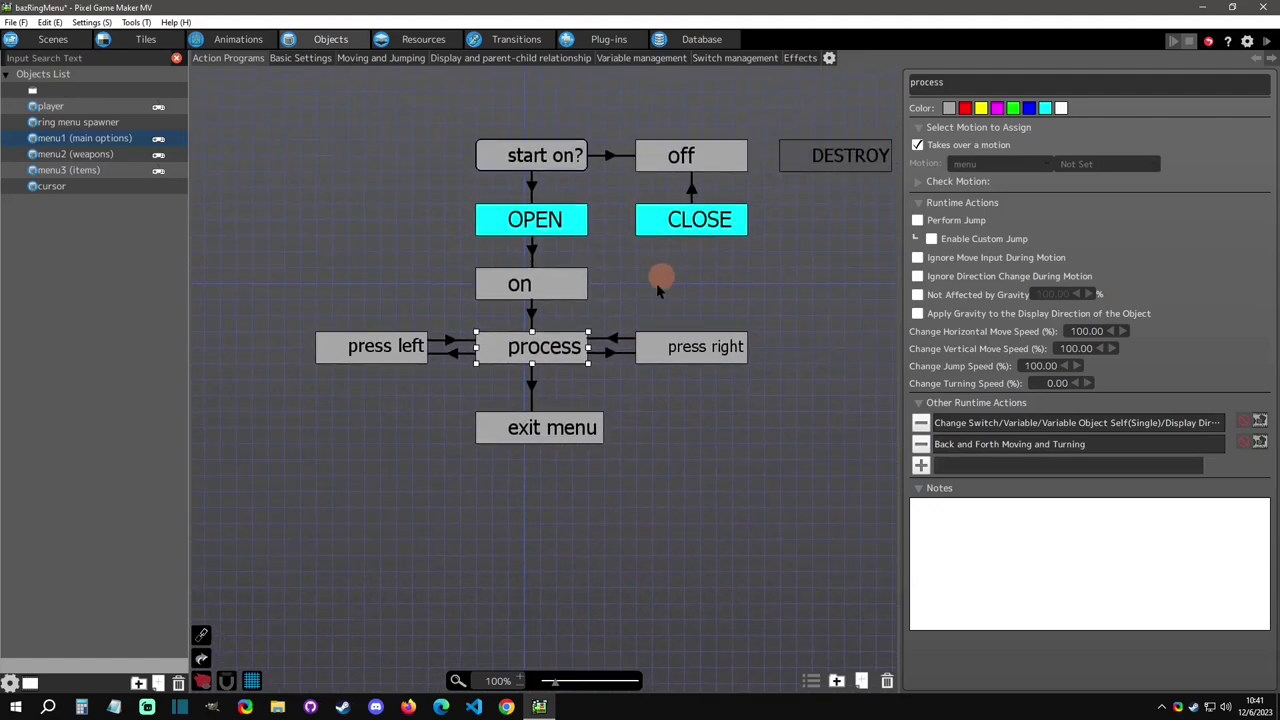
Step: Inspect the turning and variable-change runtime actions of the press right action
click(614, 352)
click(713, 352)
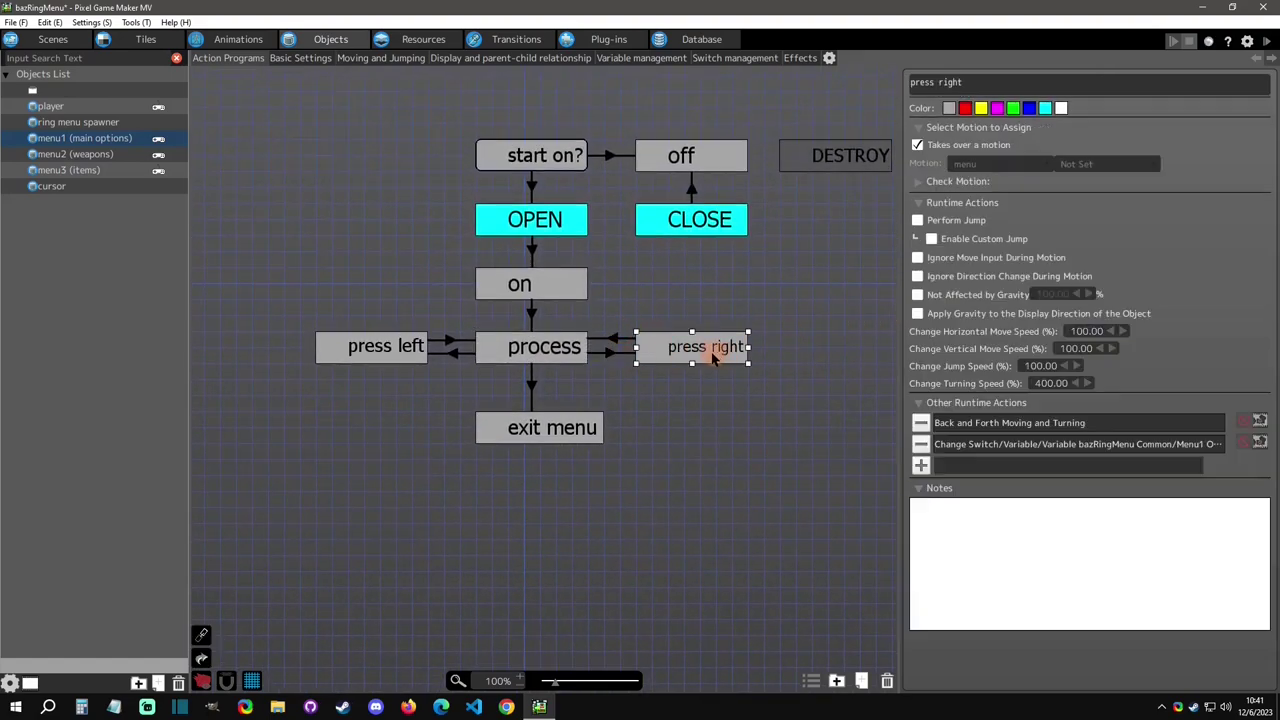
double_click(978, 422)
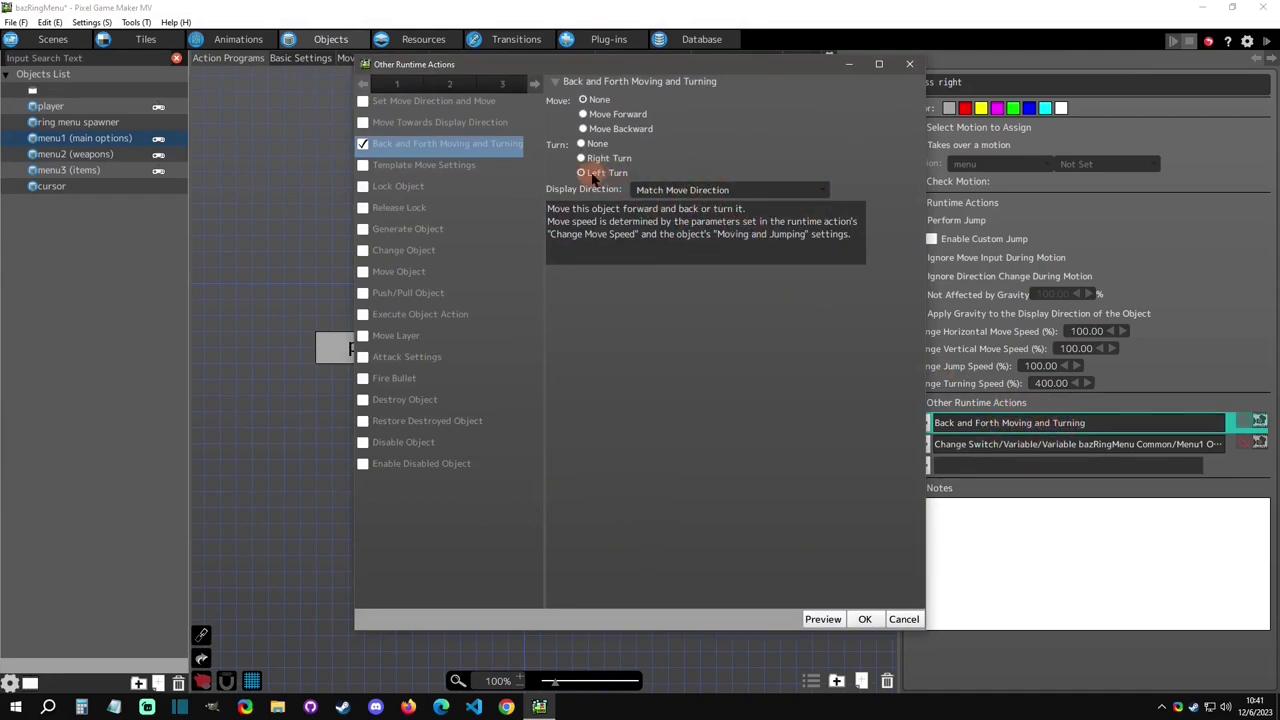
click(909, 64)
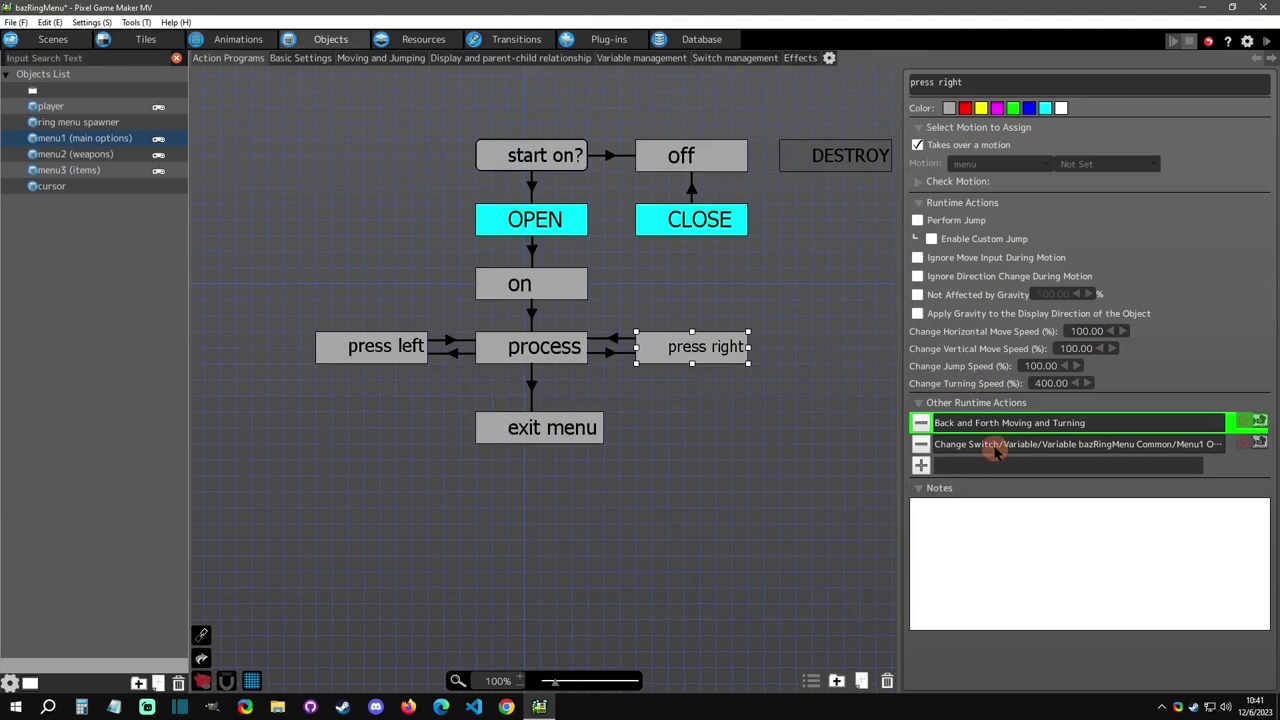
double_click(995, 446)
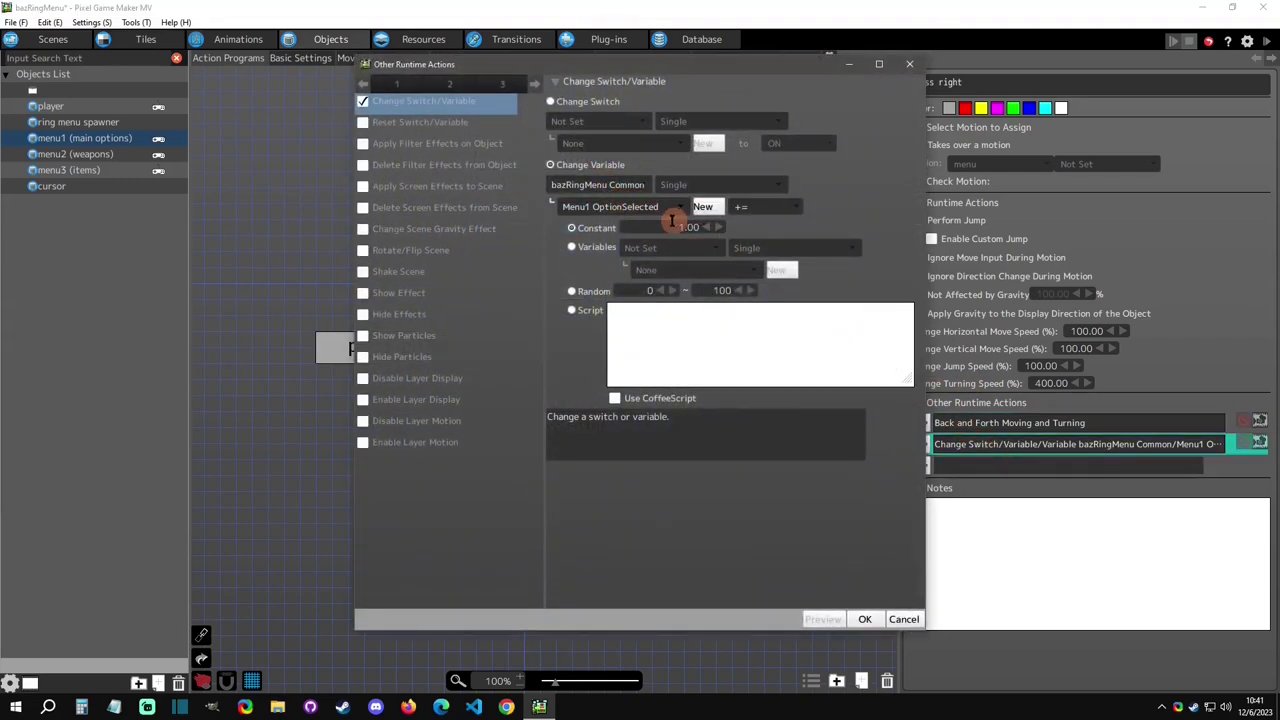
click(909, 64)
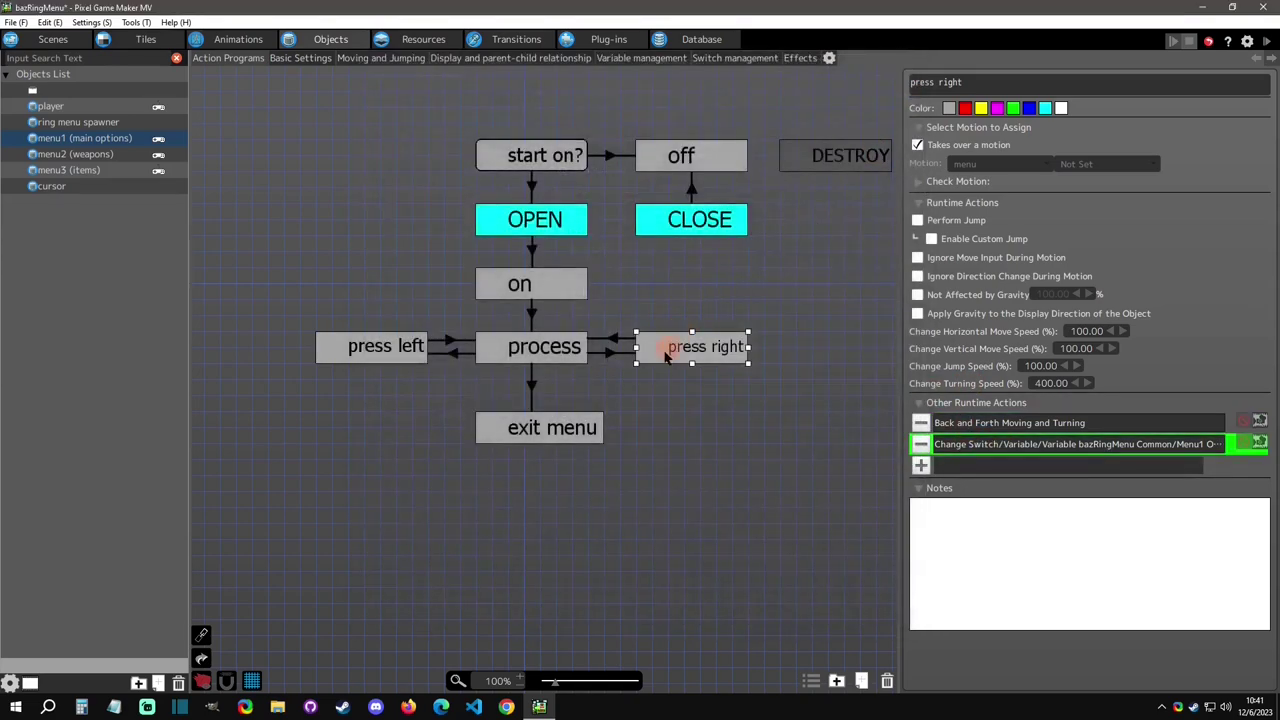
Step: Check the After Certain Time Passes condition on the link from press right to process, and reselect the process action
click(618, 340)
double_click(990, 327)
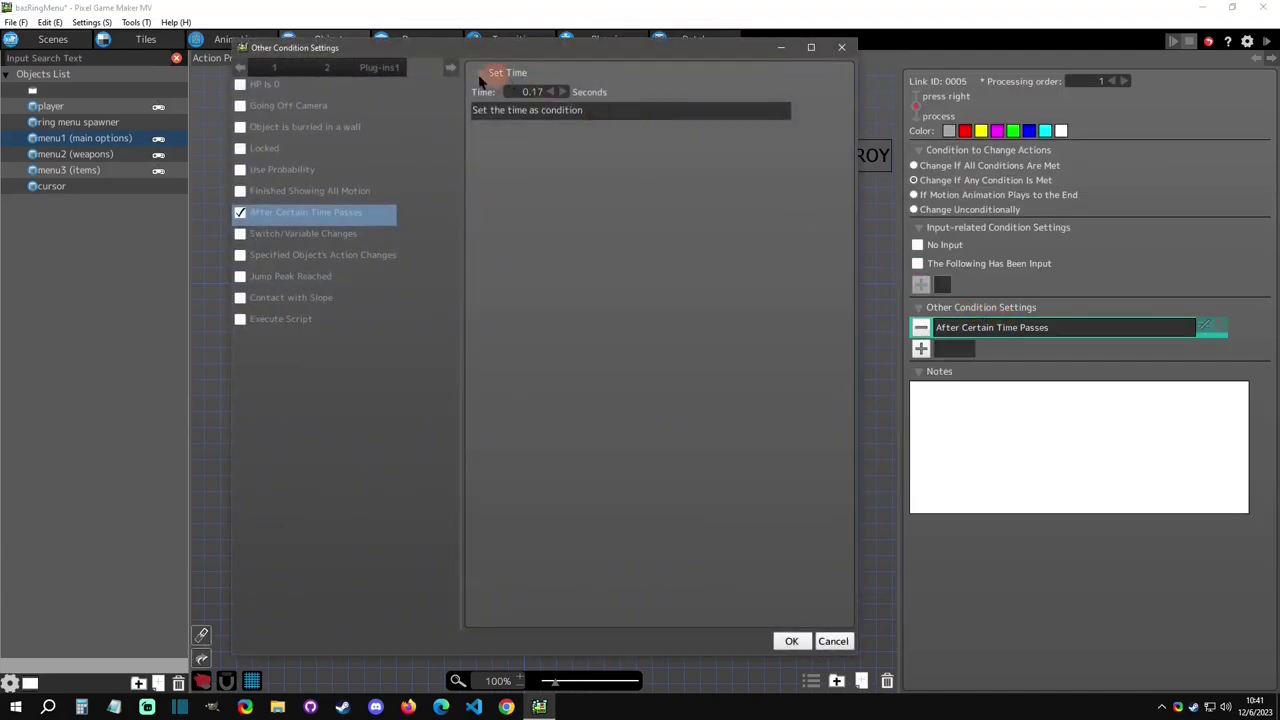
double_click(532, 92)
click(841, 47)
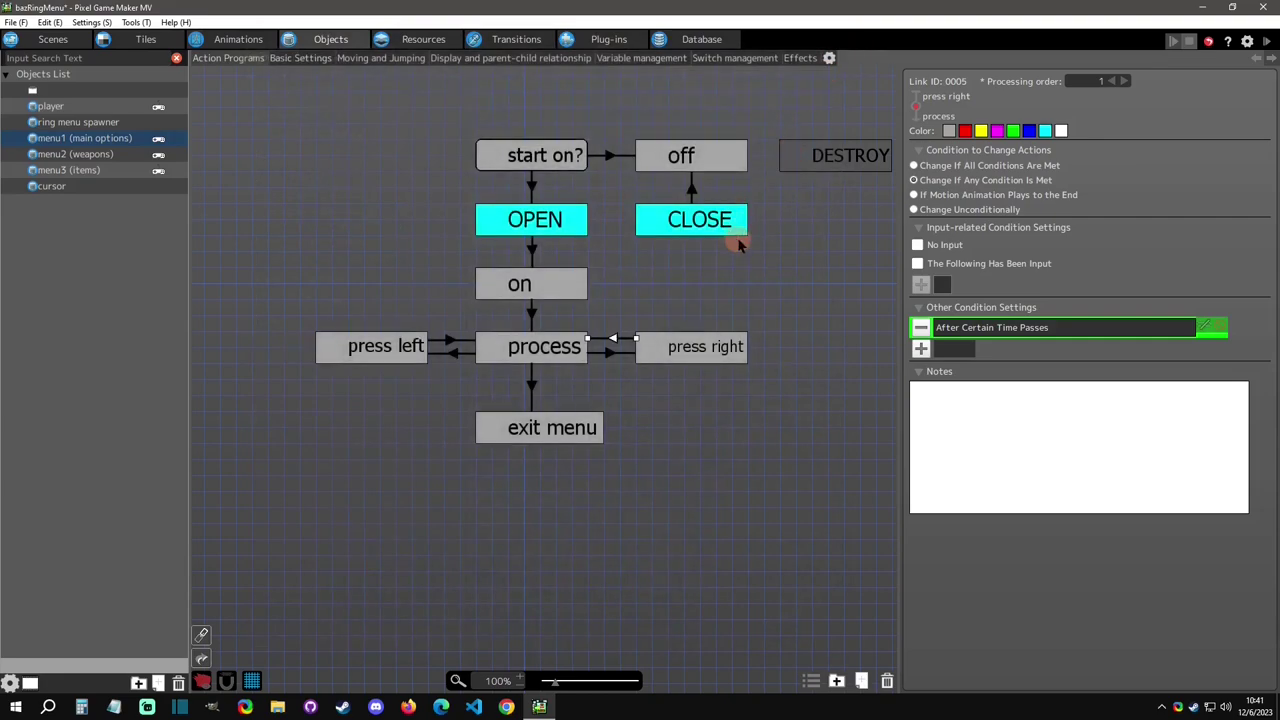
click(570, 355)
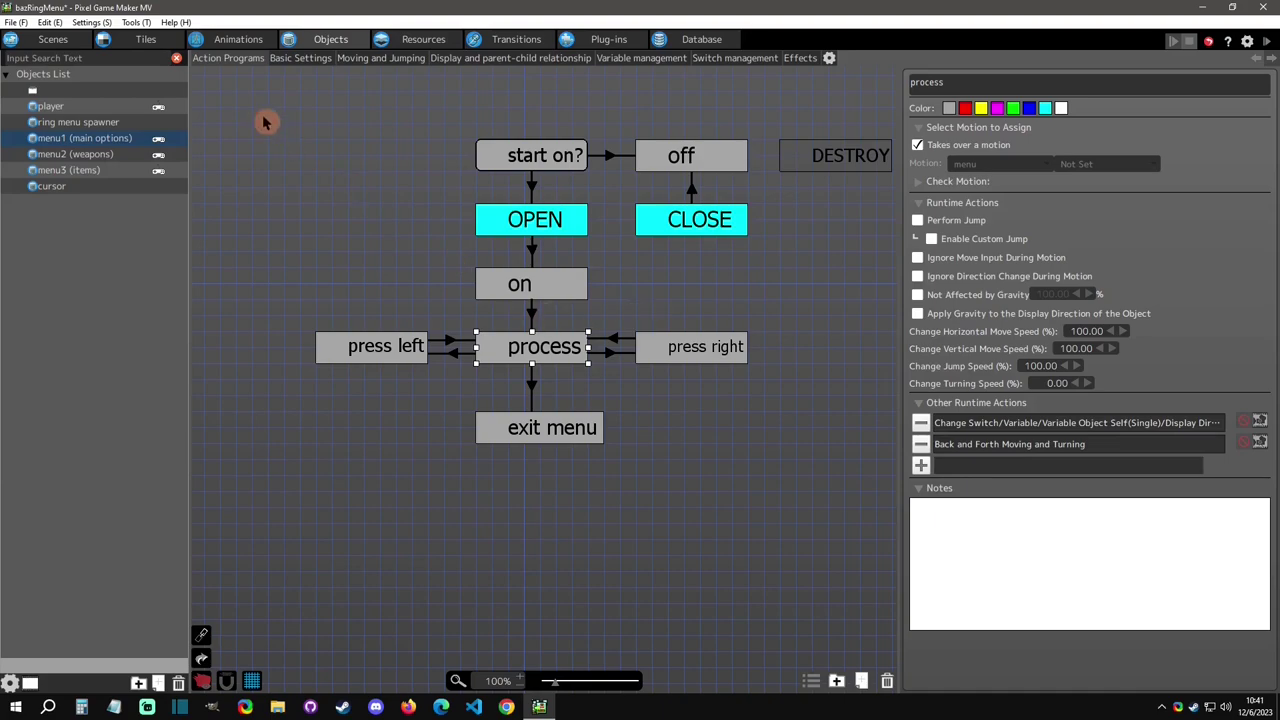
Step: Open the menu_ring animation and select the frame of its on direction
click(237, 40)
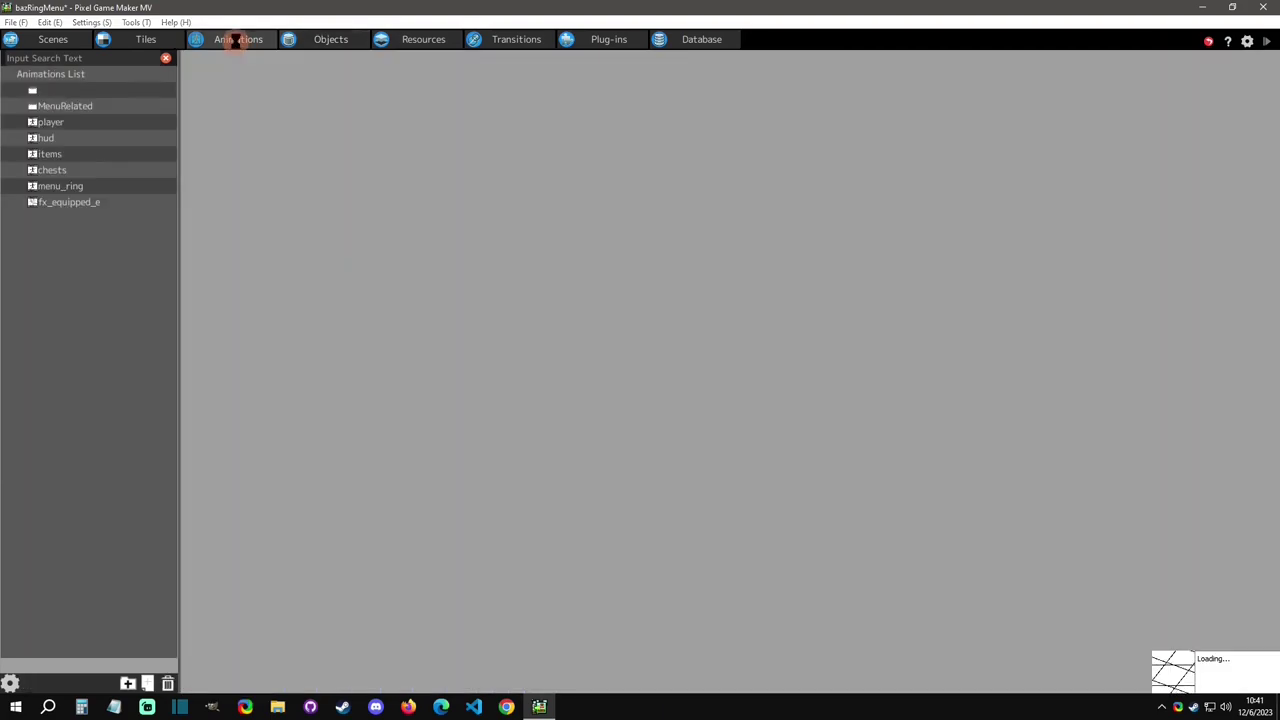
click(52, 187)
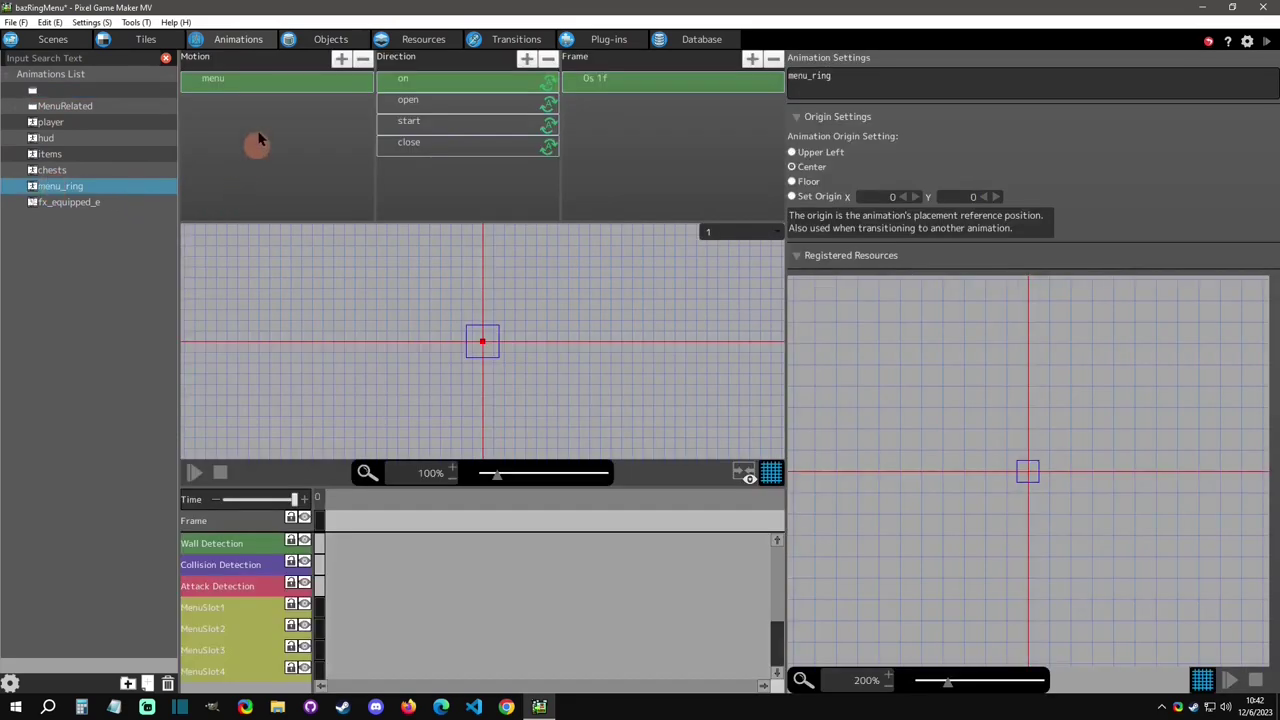
click(598, 76)
click(450, 78)
click(600, 76)
Step: Raise the on frame's opacity to 255 and examine the MenuSlot connection points around the character
drag(870, 258, 918, 260)
click(494, 334)
scroll(494, 334, up, 3)
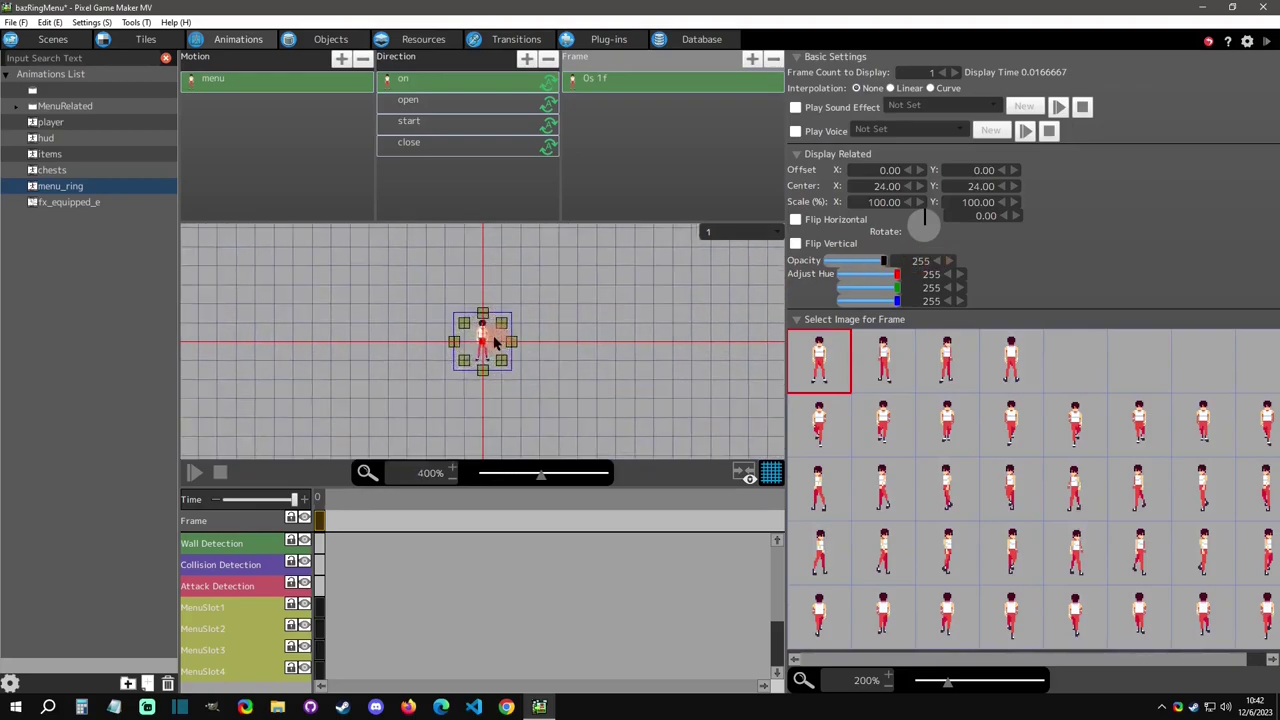
middle_drag(562, 305, 557, 316)
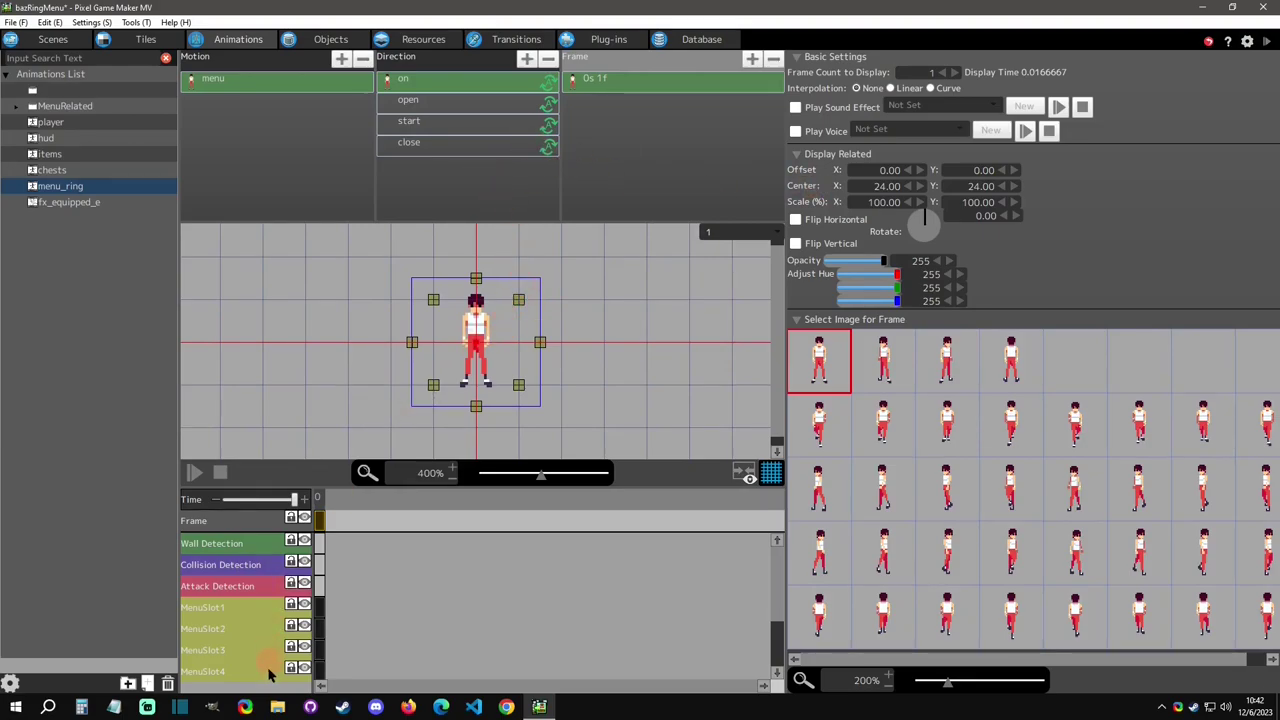
scroll(214, 605, down, 3)
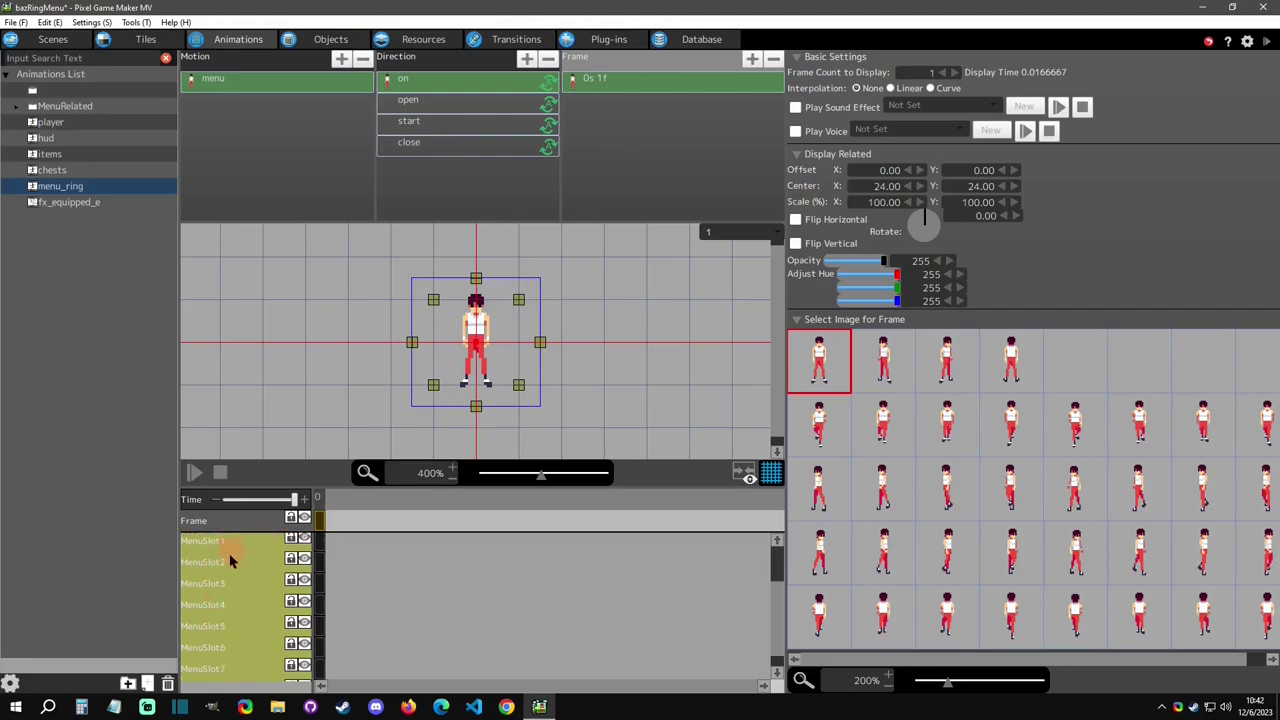
scroll(225, 645, down, 1)
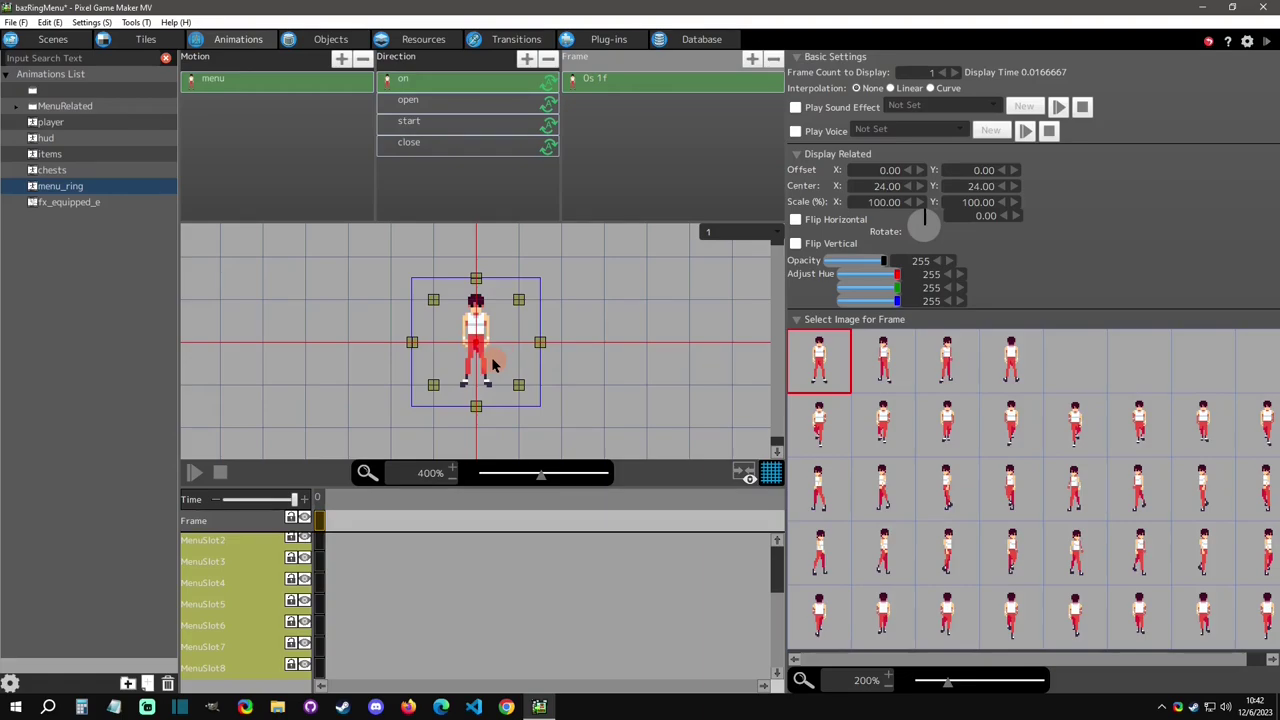
Step: Set the opacity of the on direction's frame to 0 and reselect the on direction
click(463, 84)
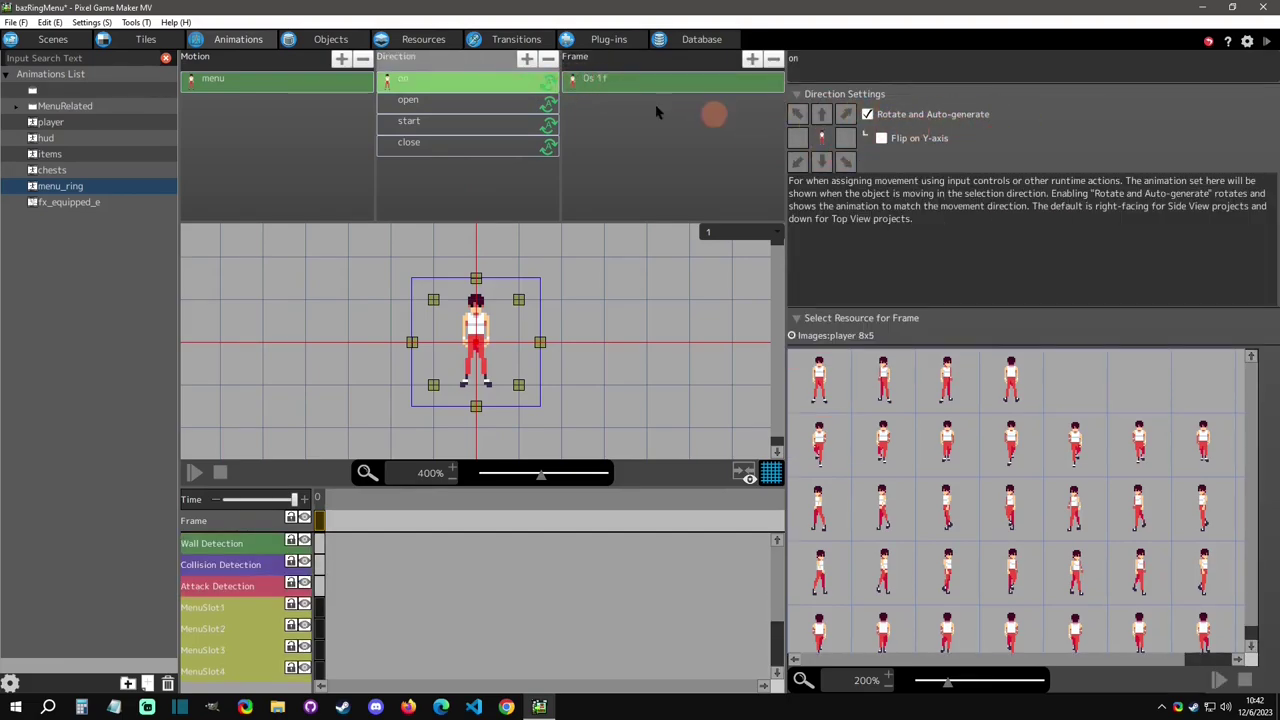
click(615, 92)
drag(885, 261, 800, 262)
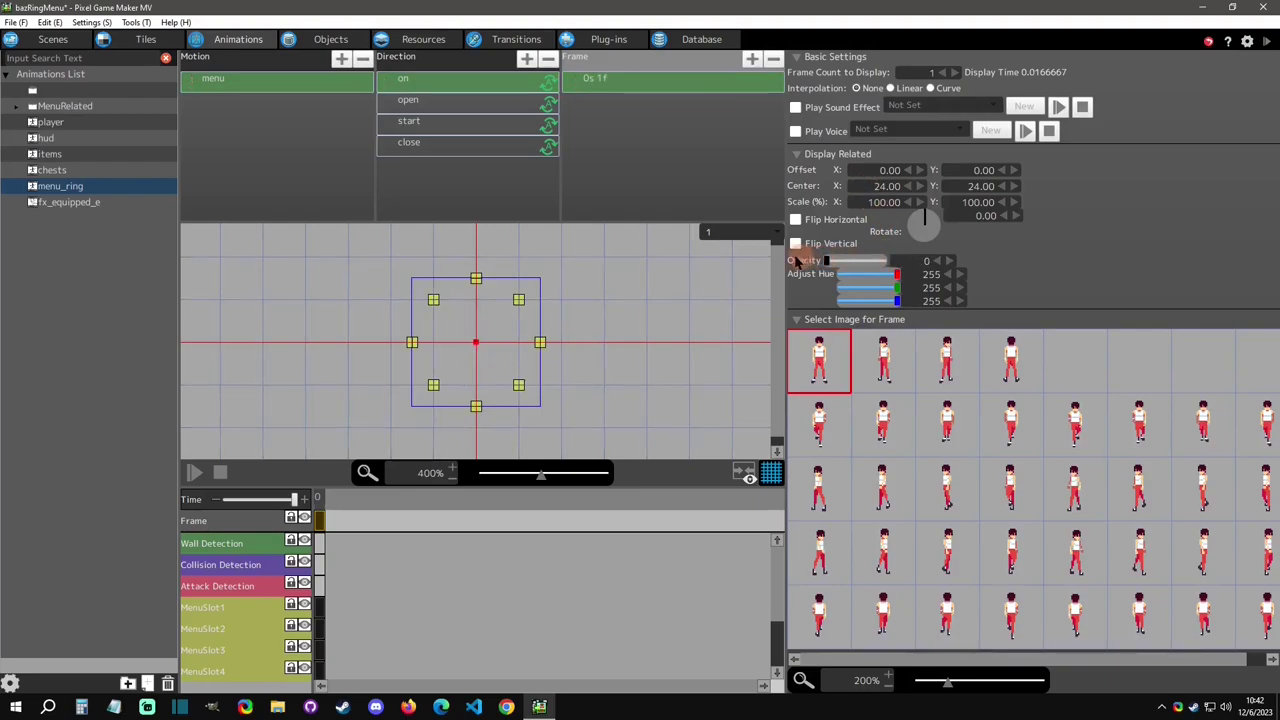
click(422, 88)
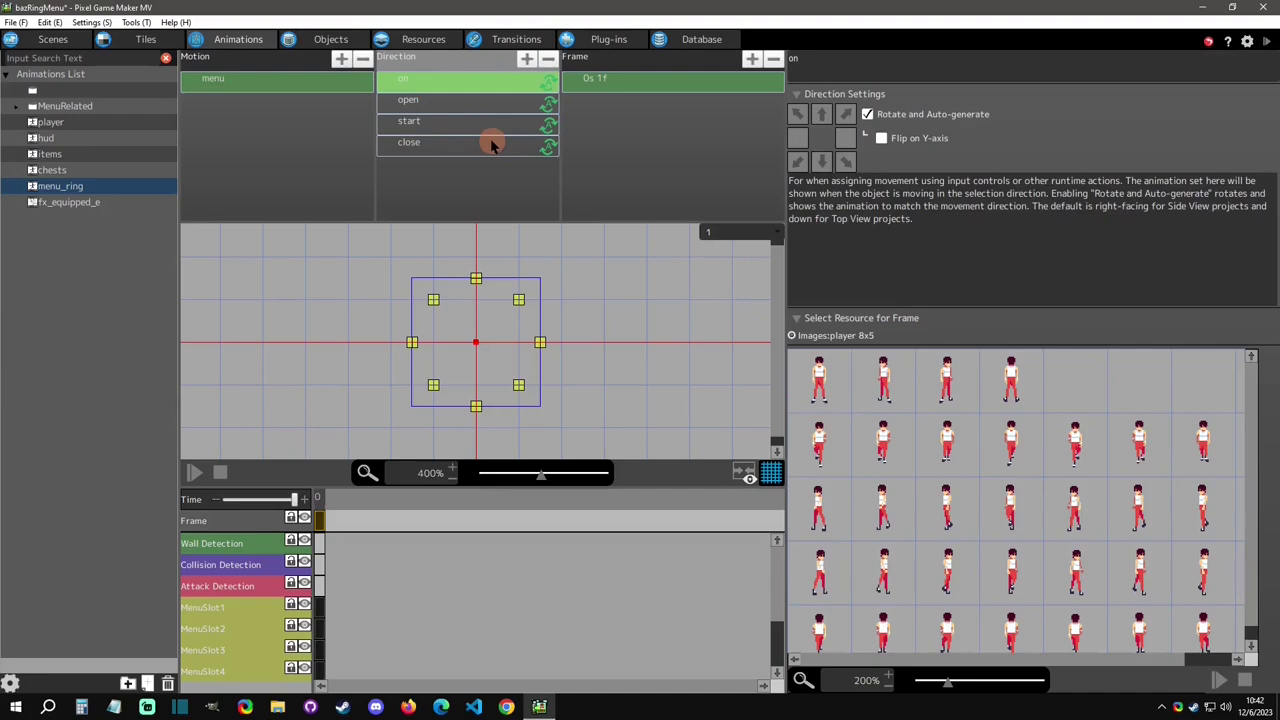
Step: Preview the open direction of the menu_ring animation and compare the interpolation, scale and rotation settings of its two frames
click(405, 103)
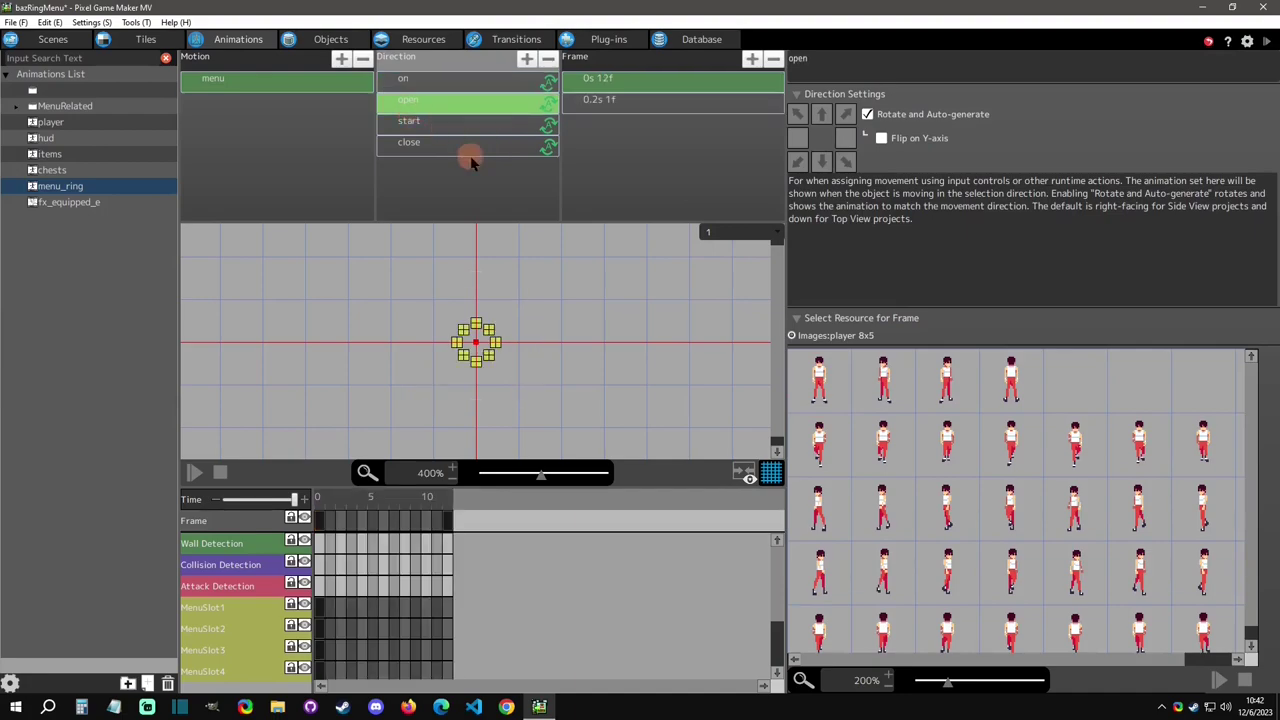
click(195, 472)
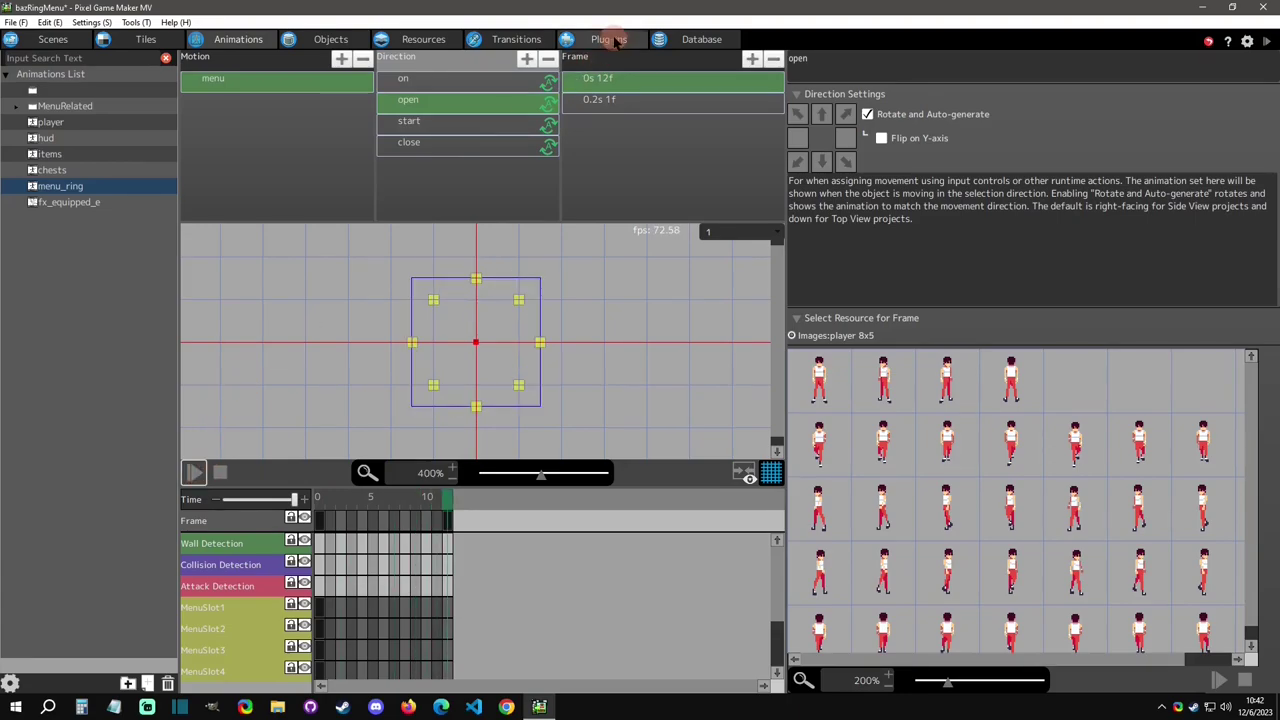
click(614, 75)
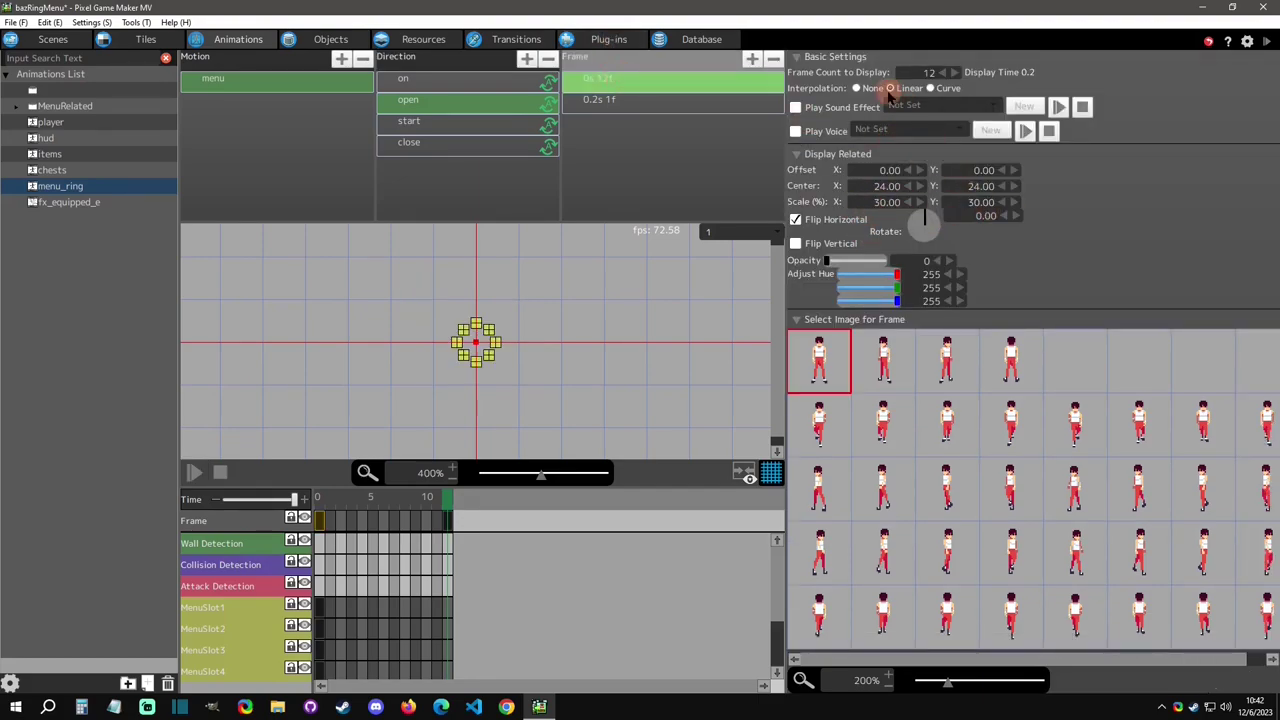
click(630, 100)
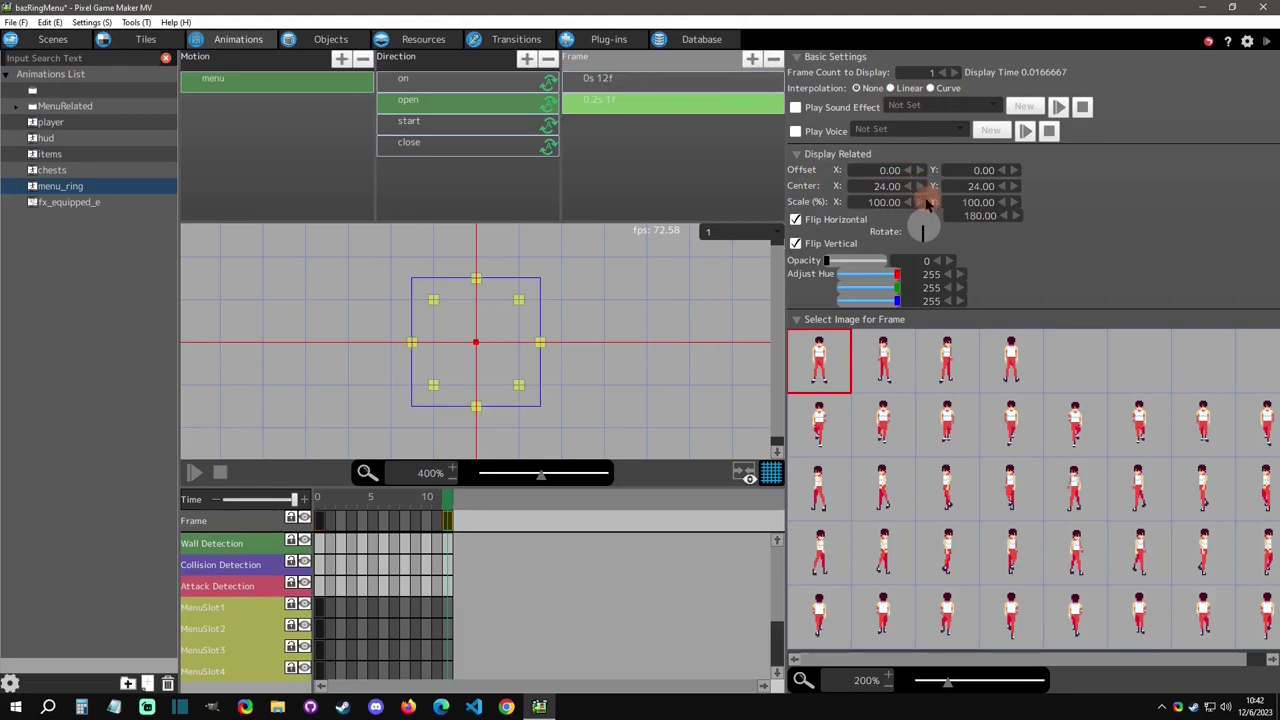
click(194, 472)
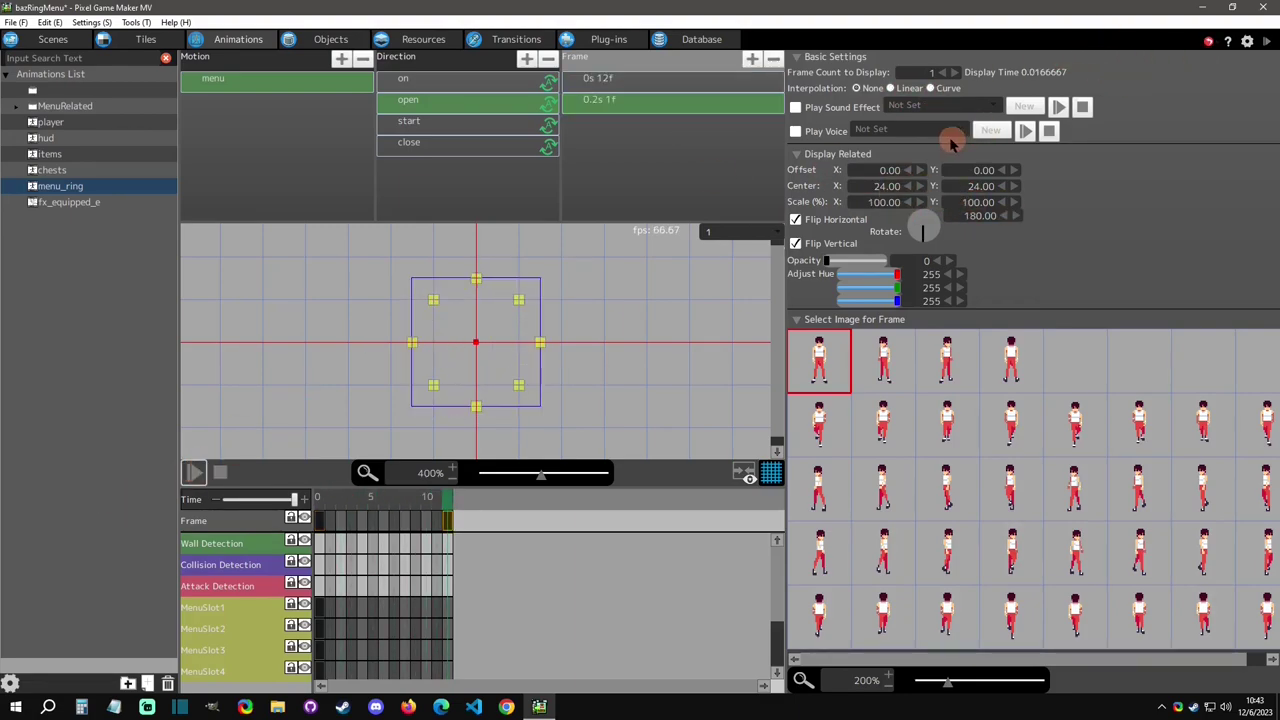
Step: Select the start direction and inspect its frames and MenuSlot tracks in the timeline
click(435, 128)
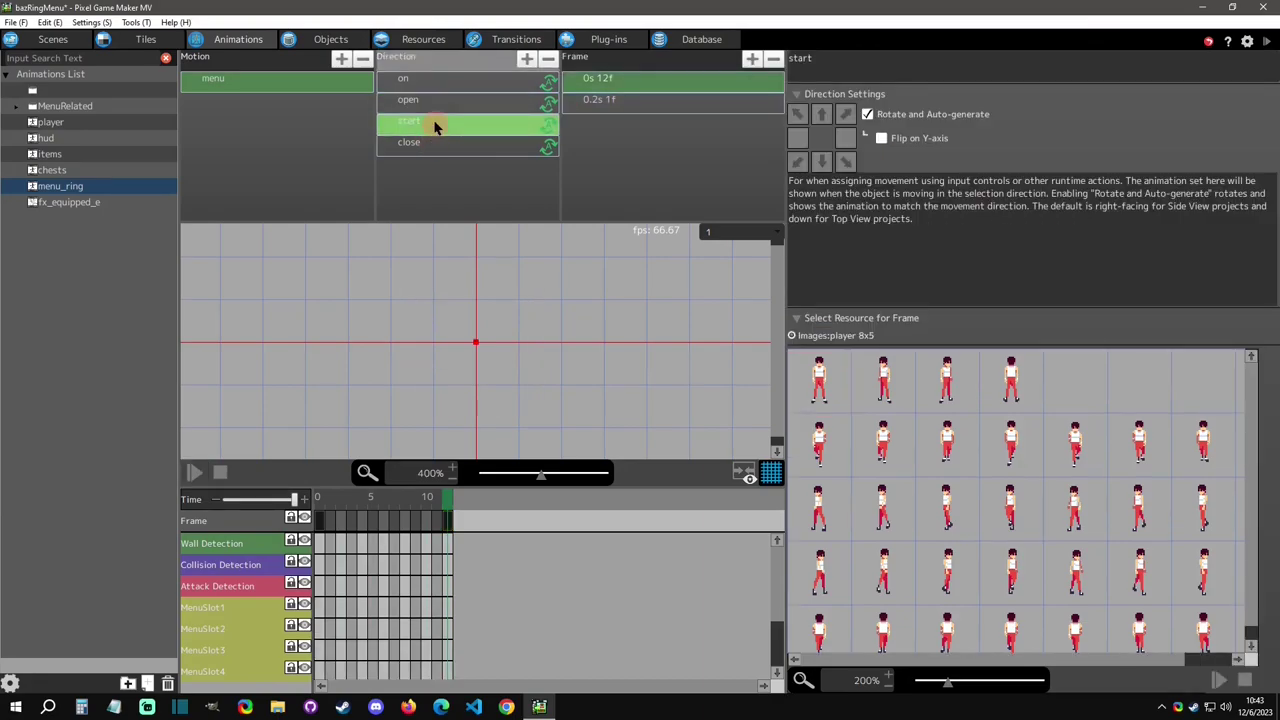
click(594, 80)
scroll(440, 588, down, 2)
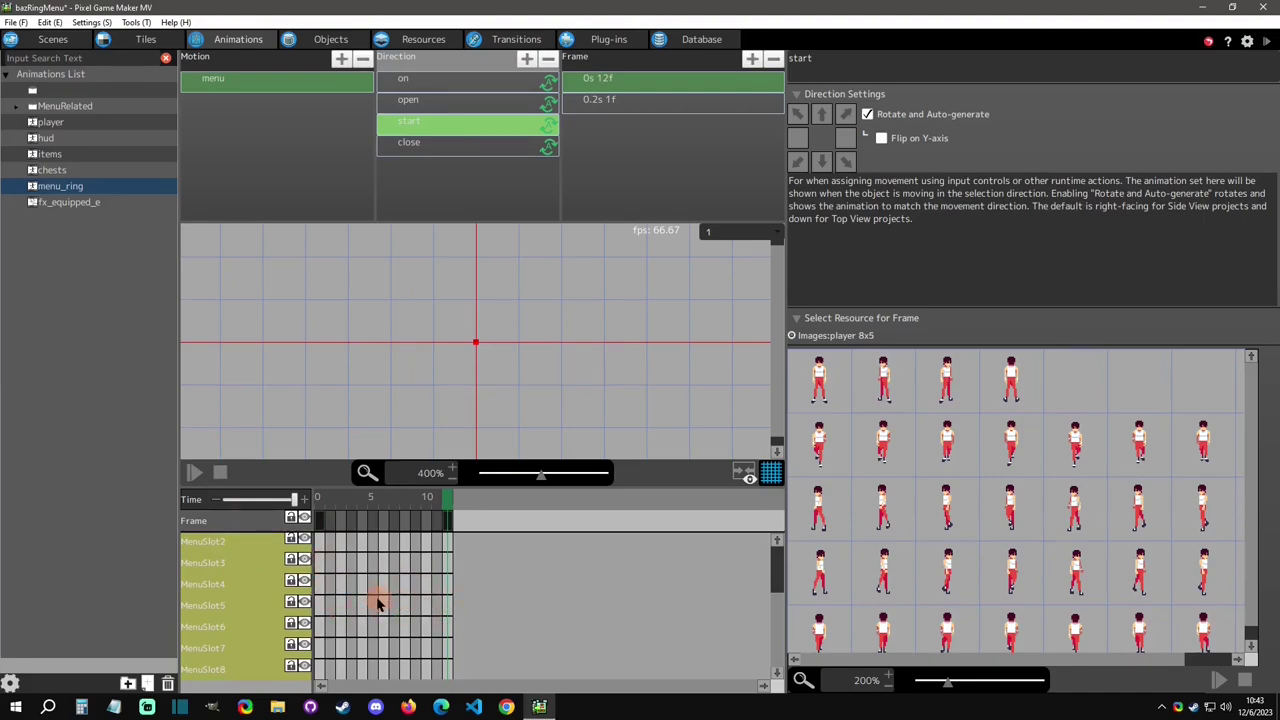
Step: Play the close direction's animation and the on direction's animation in the preview
click(432, 146)
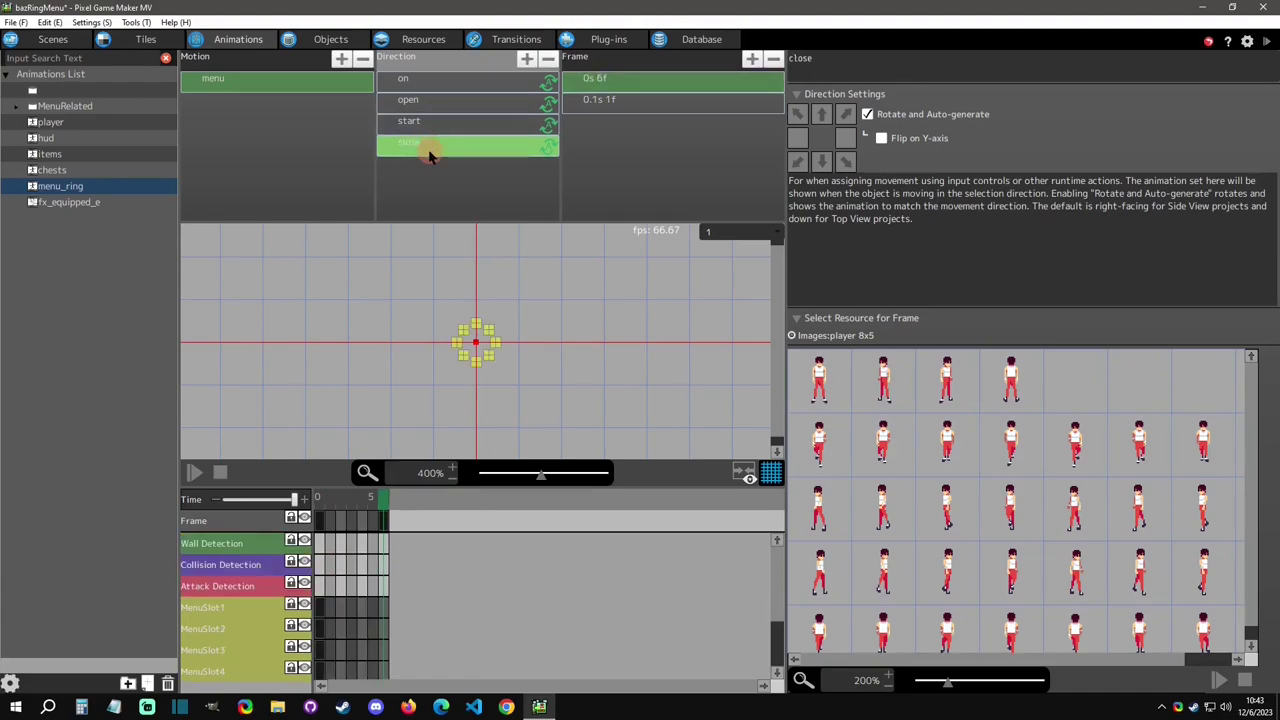
click(195, 473)
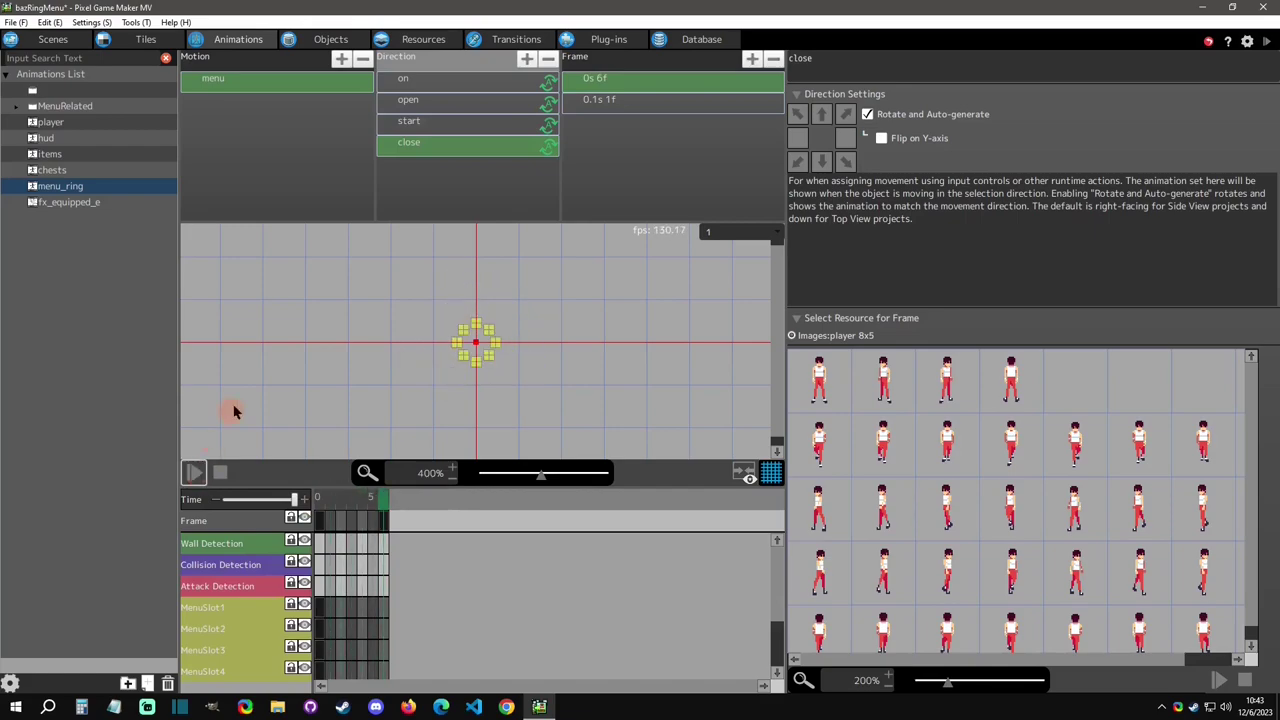
click(420, 80)
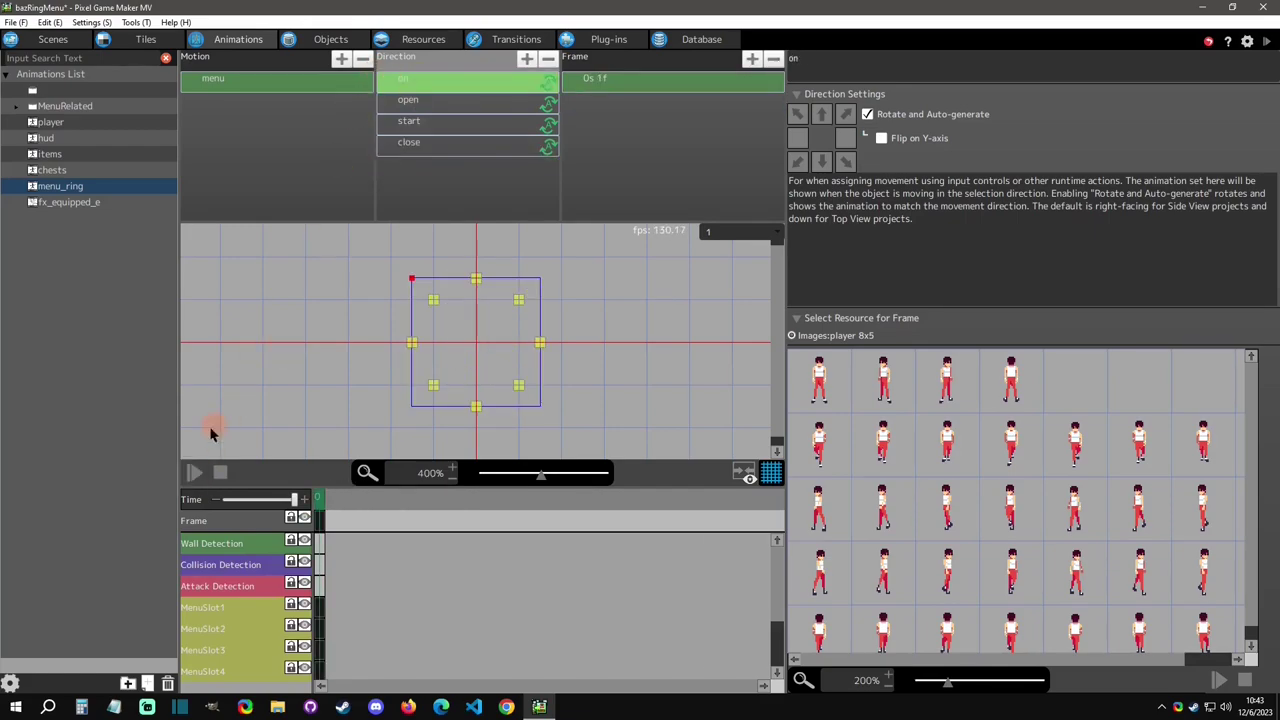
click(189, 475)
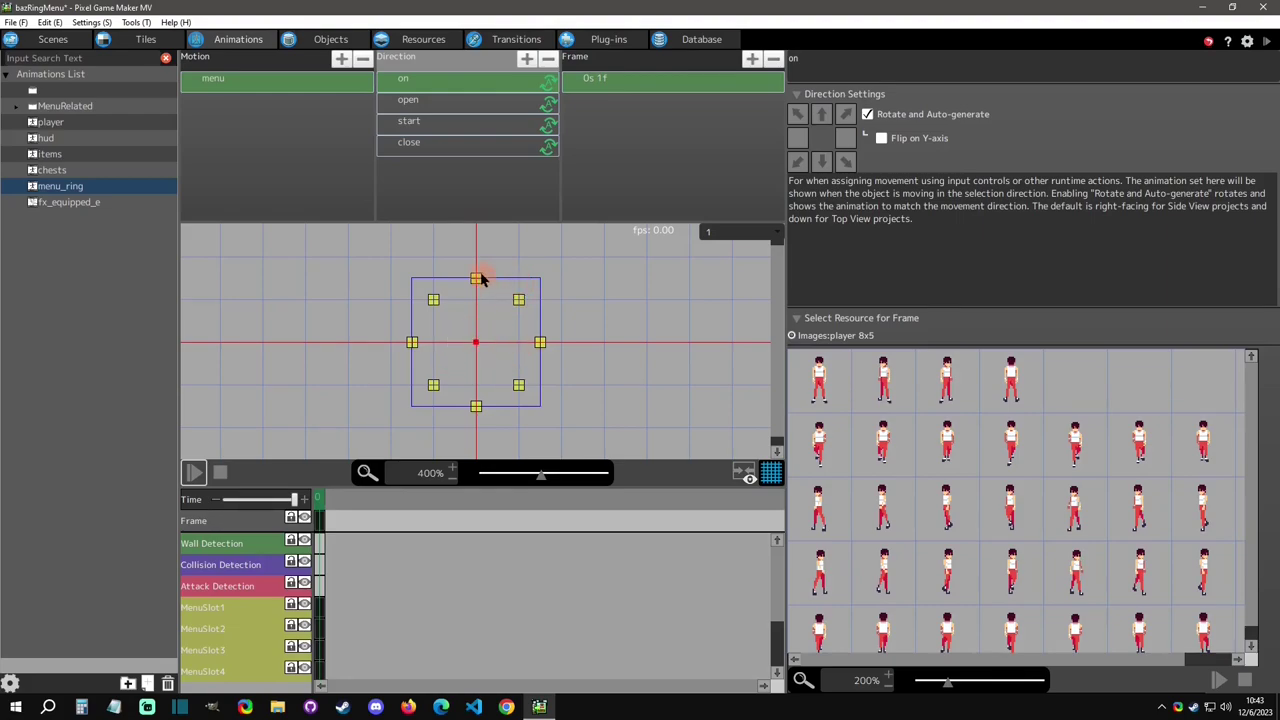
Step: Check the turn settings of the Back and Forth Moving and Turning runtime action in menu1's press right and press left actions
click(325, 39)
click(693, 346)
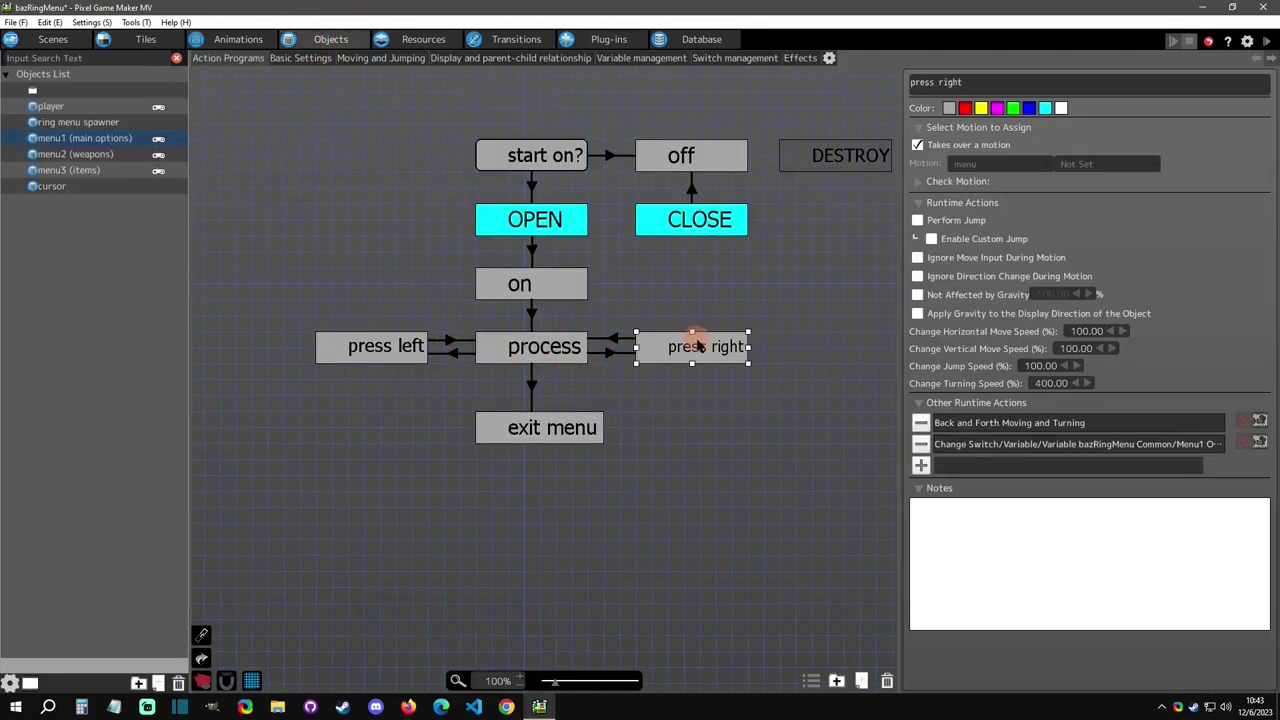
double_click(1049, 424)
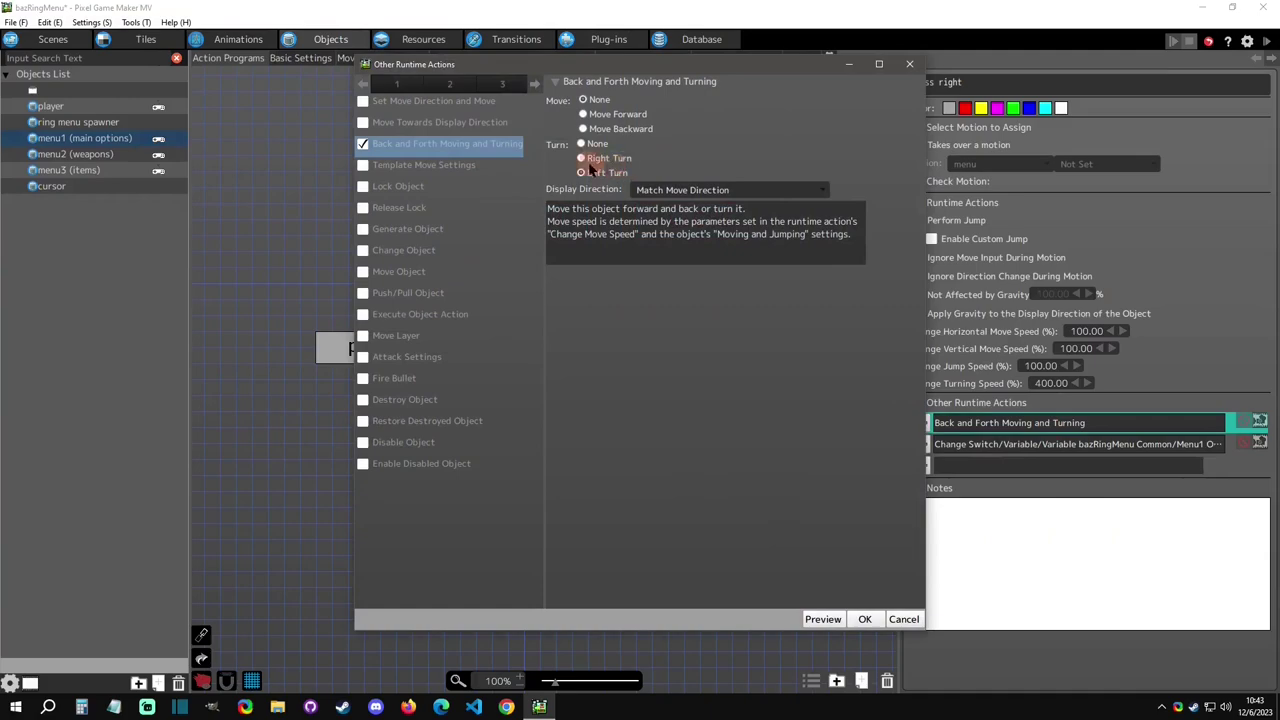
key(Escape)
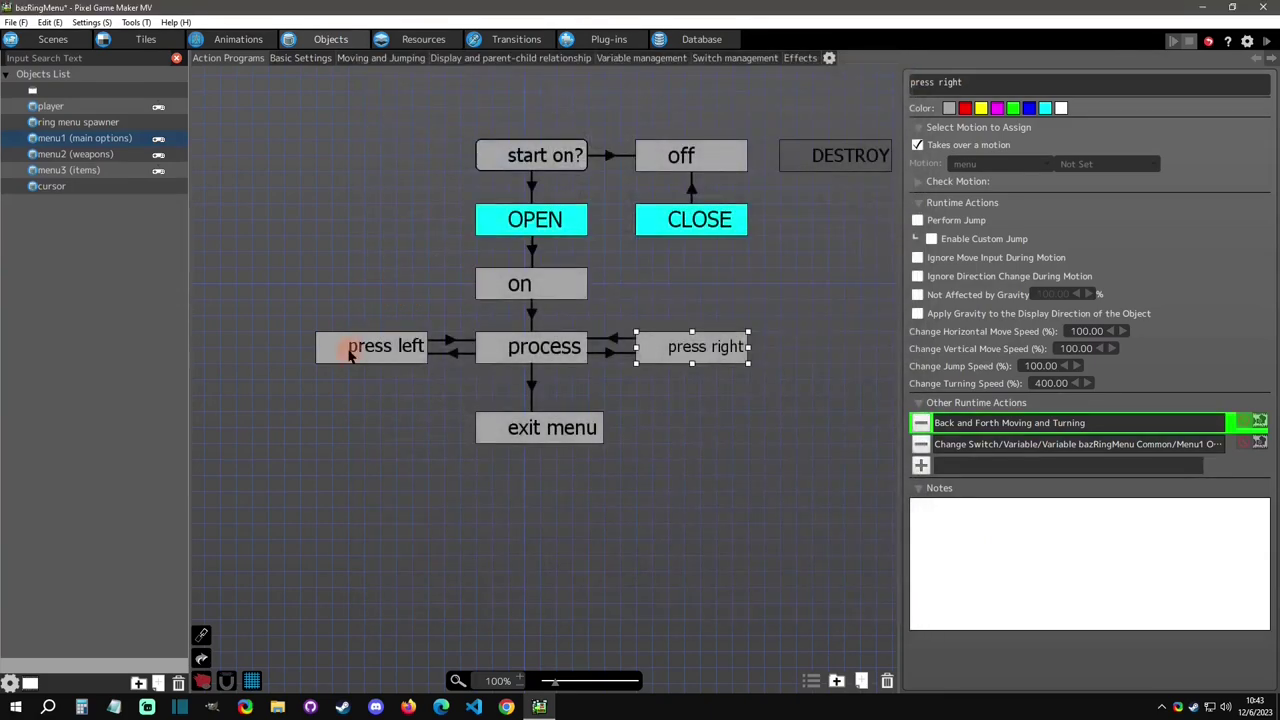
click(358, 348)
double_click(1043, 426)
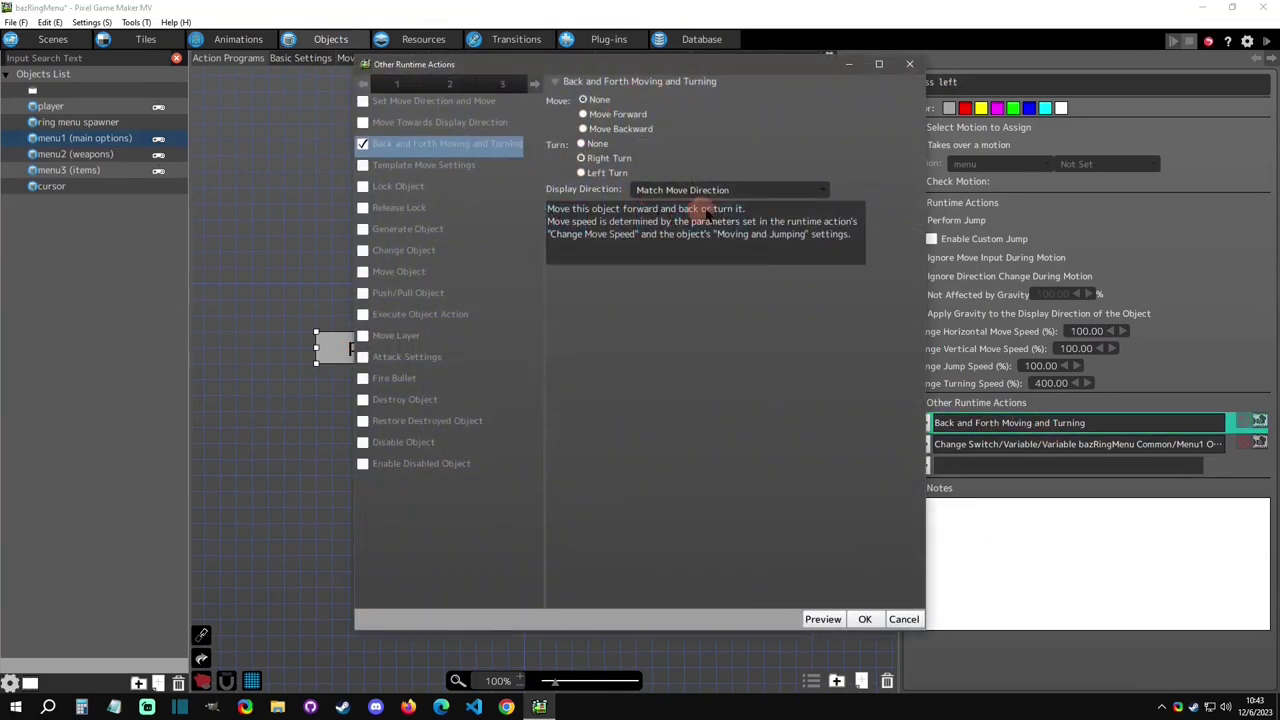
click(909, 64)
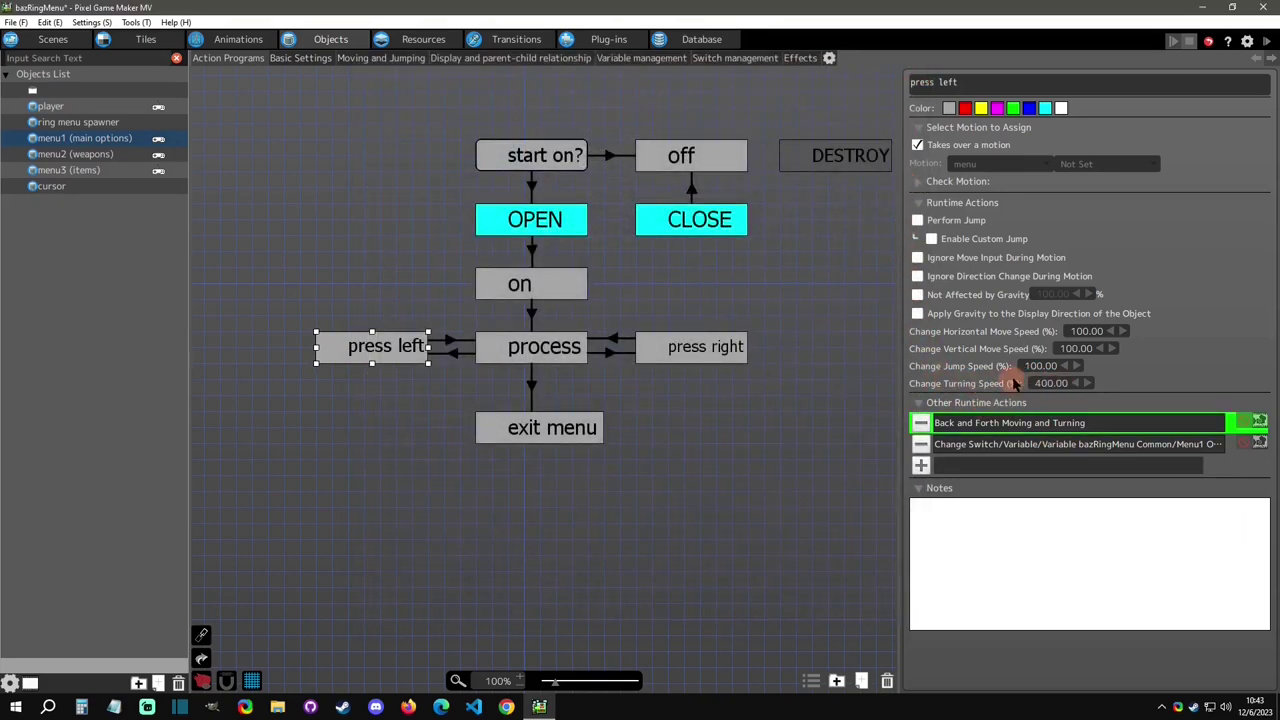
Step: Review menu1's move type and turning parameters in its Moving and Jumping settings, and return to its action program
click(381, 58)
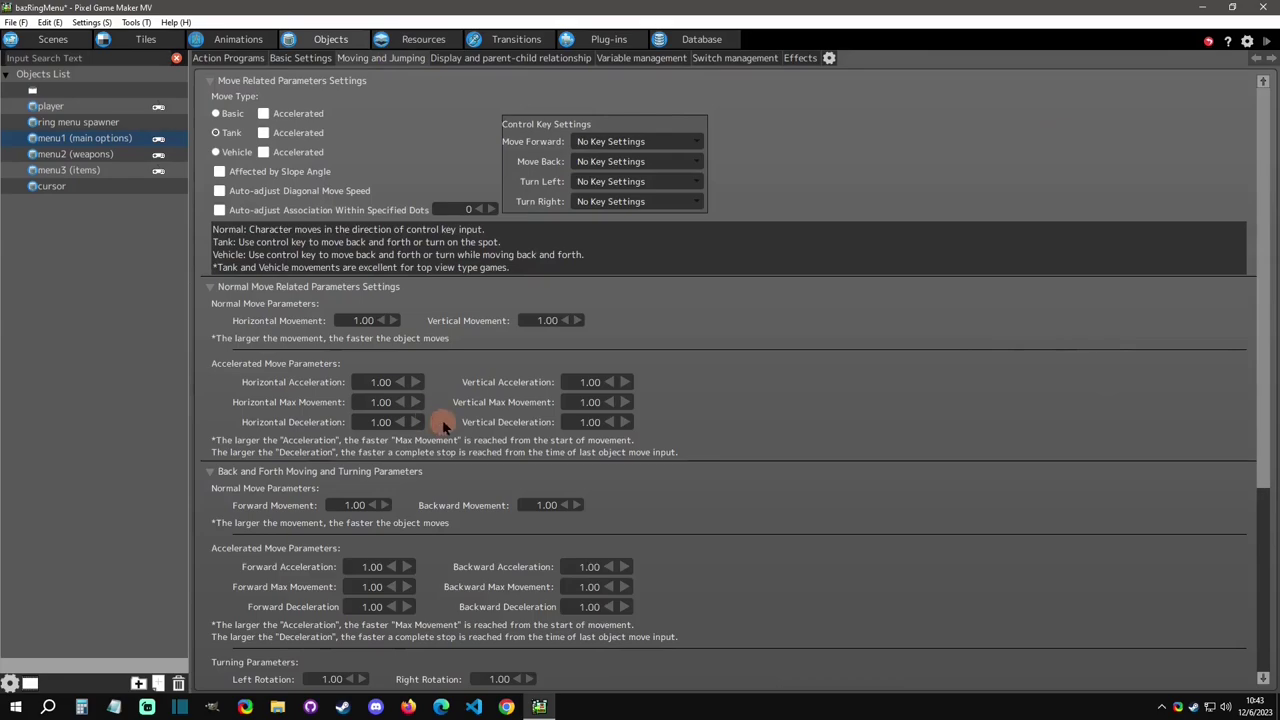
scroll(420, 540, down, 3)
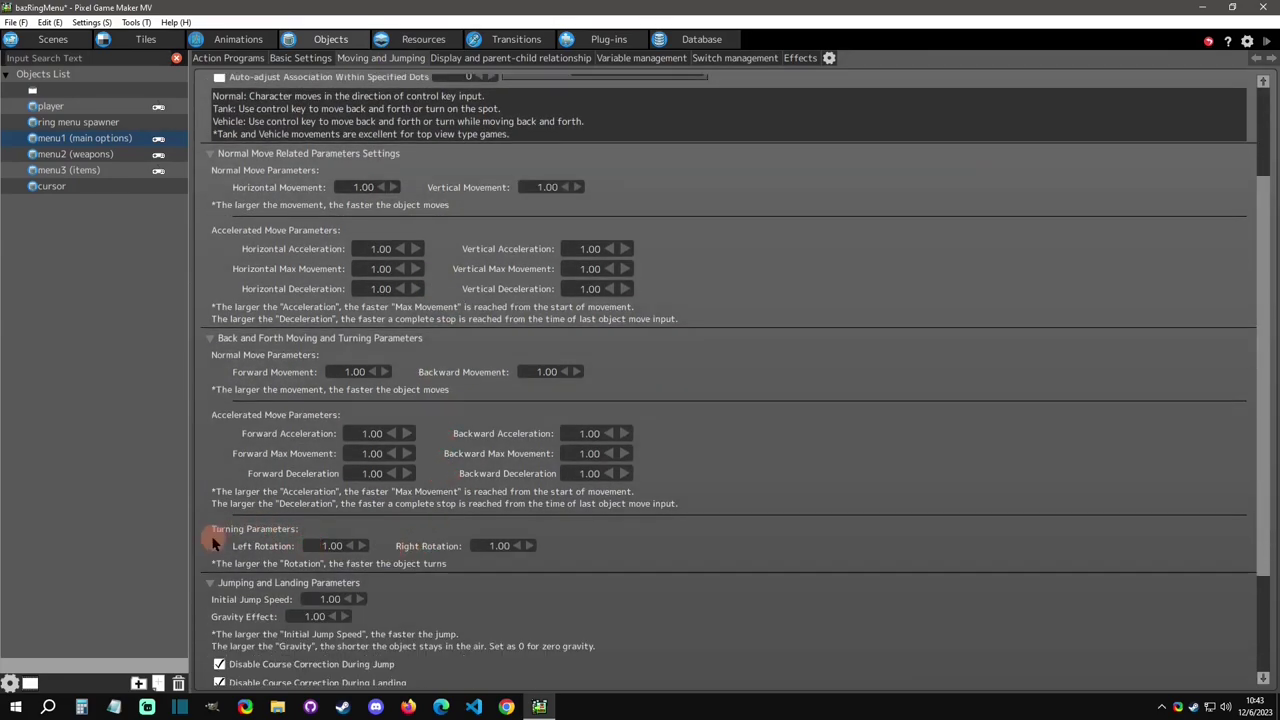
scroll(526, 516, up, 5)
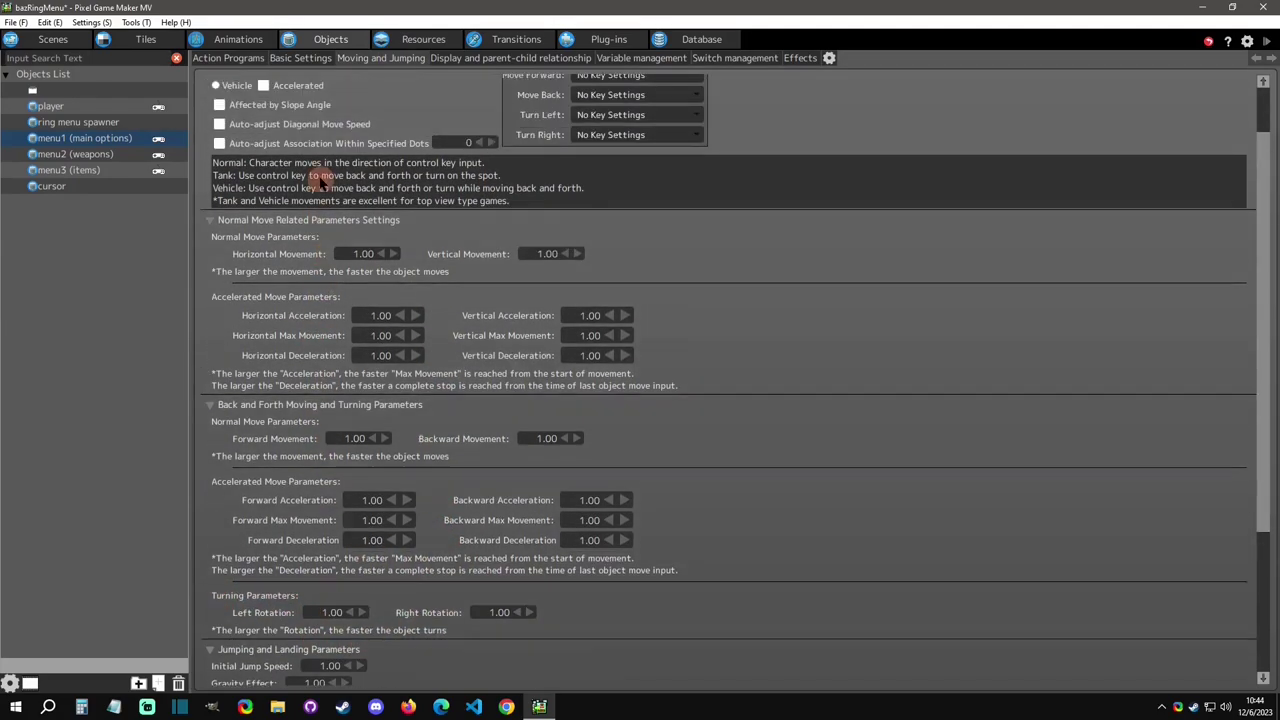
click(230, 58)
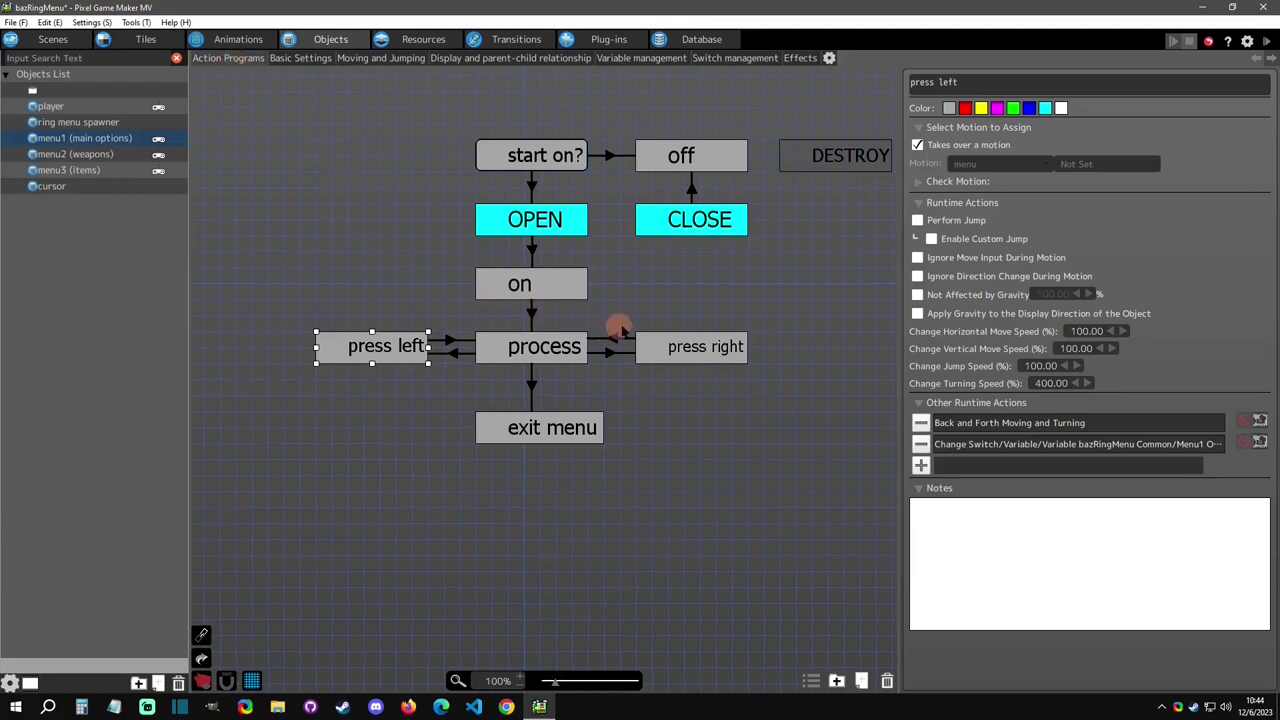
Step: Review the assigned motions and runtime actions of menu1's start on?, OPEN, on and exit menu actions
click(557, 162)
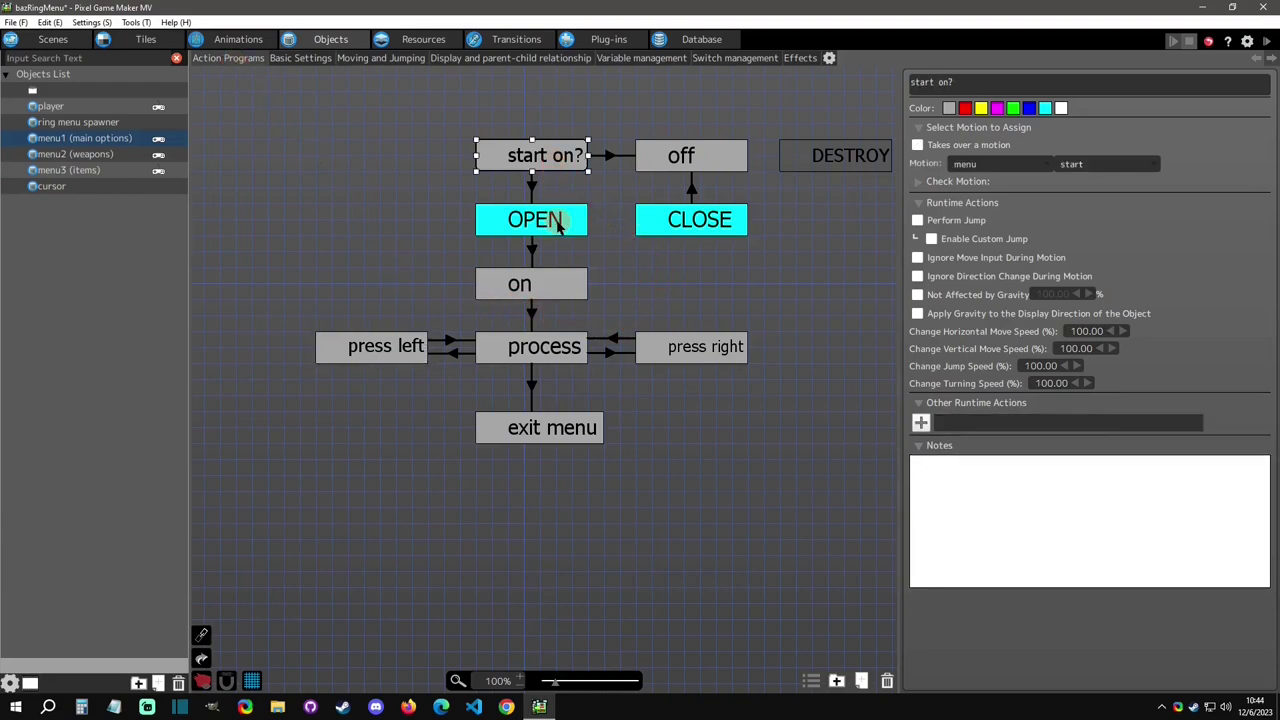
click(560, 226)
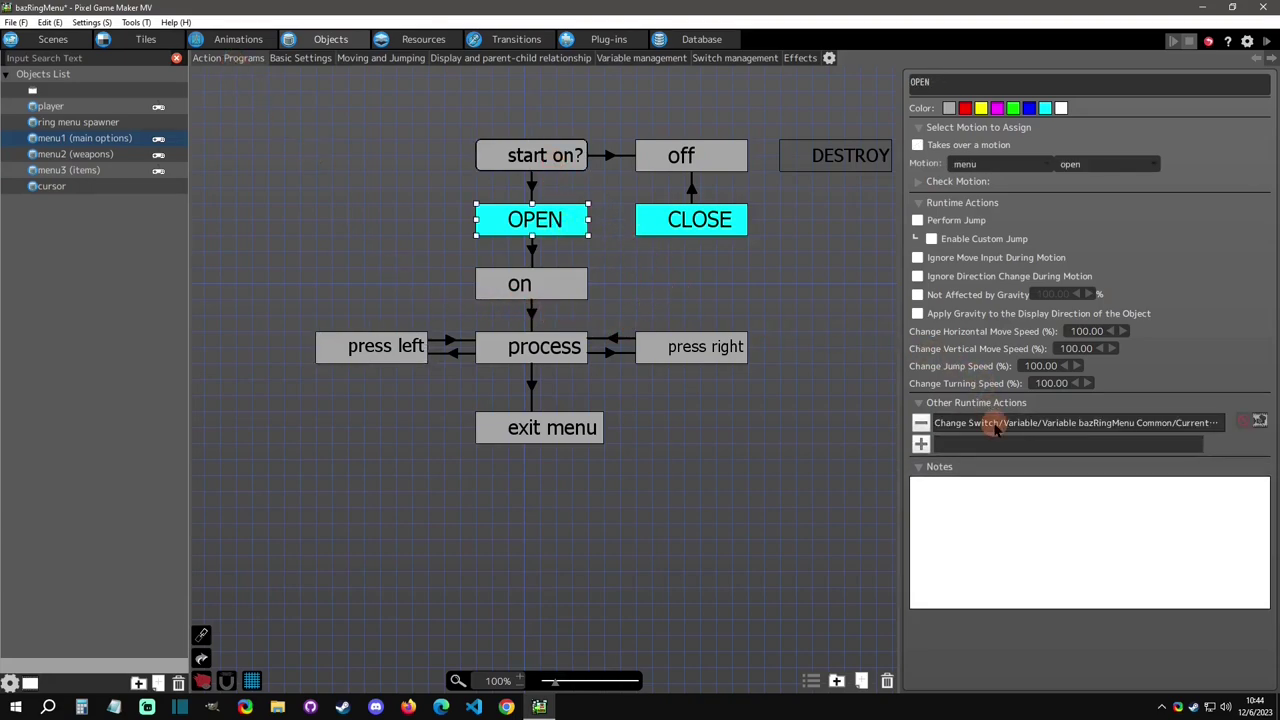
click(545, 293)
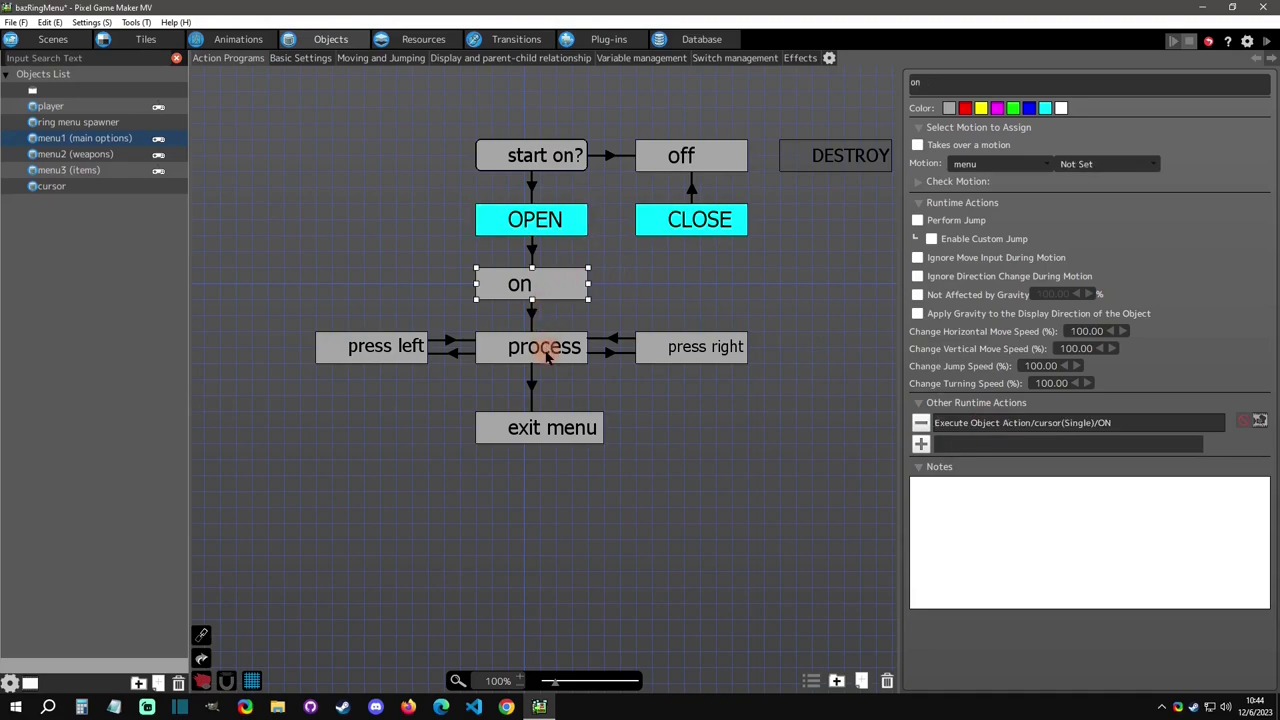
click(548, 430)
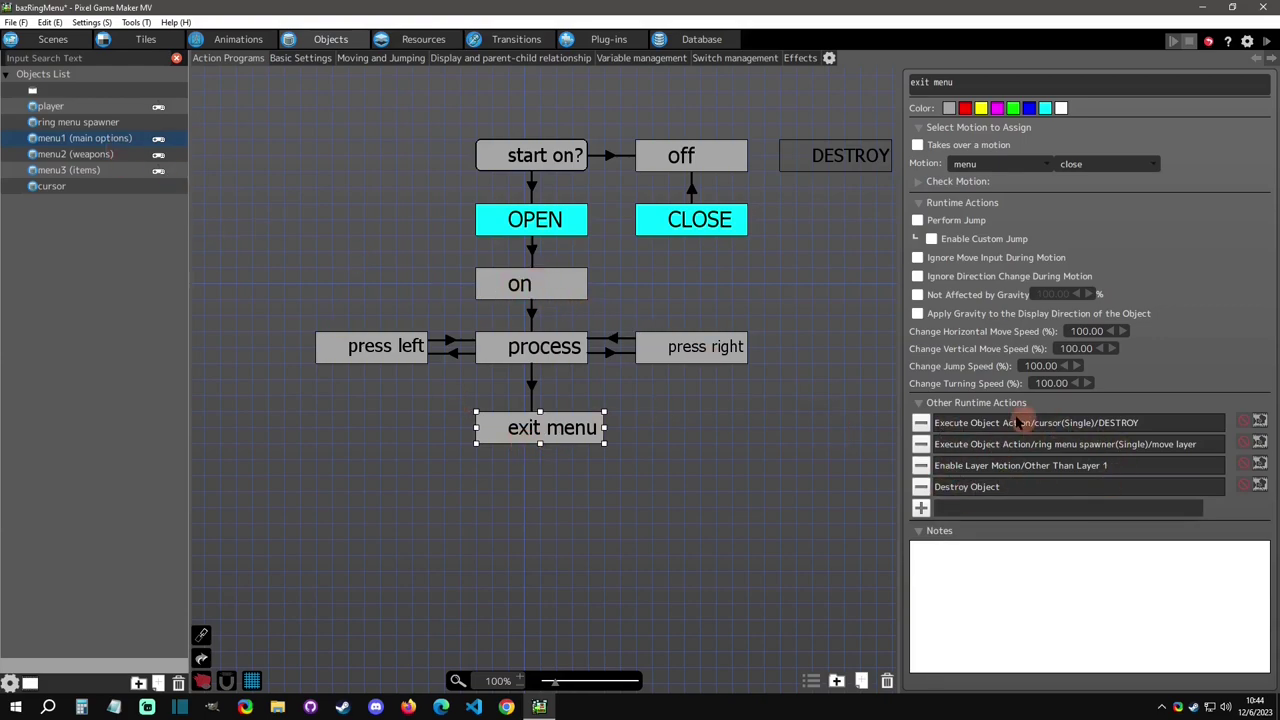
Step: Check the conditions on the link from process to exit menu and go through exit menu's cursor, spawner and layer motion runtime actions
click(530, 385)
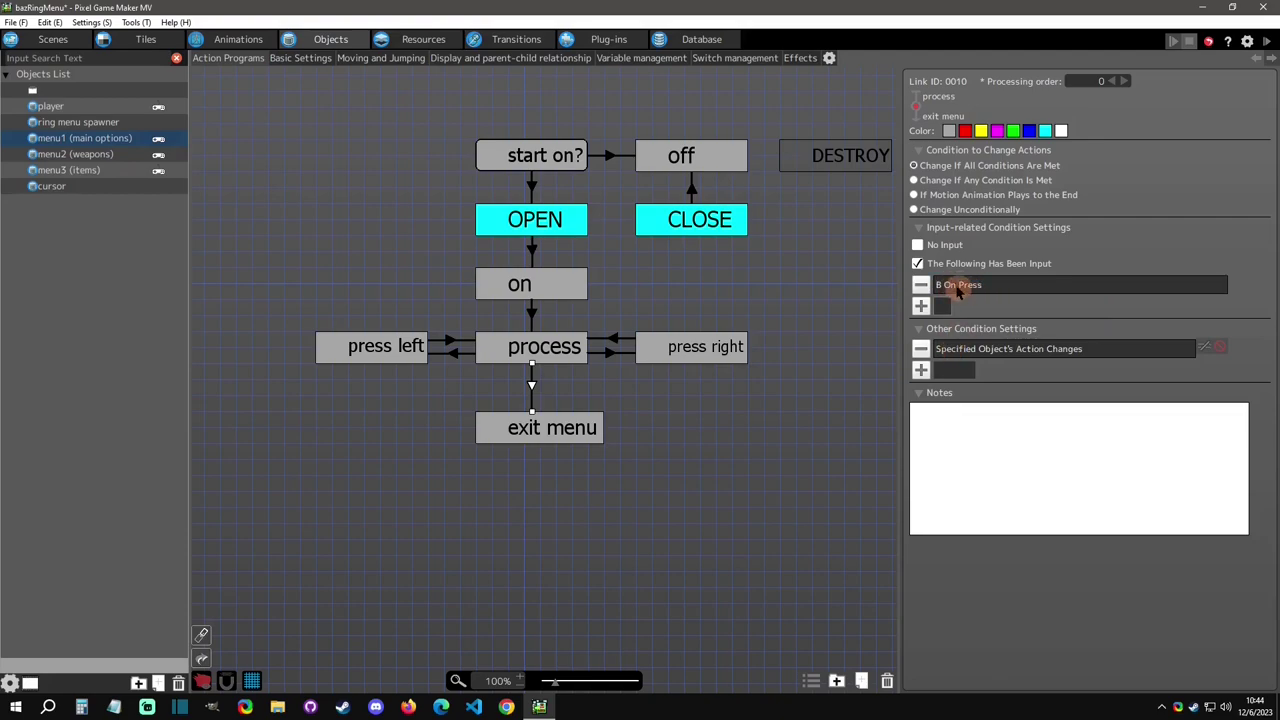
click(556, 432)
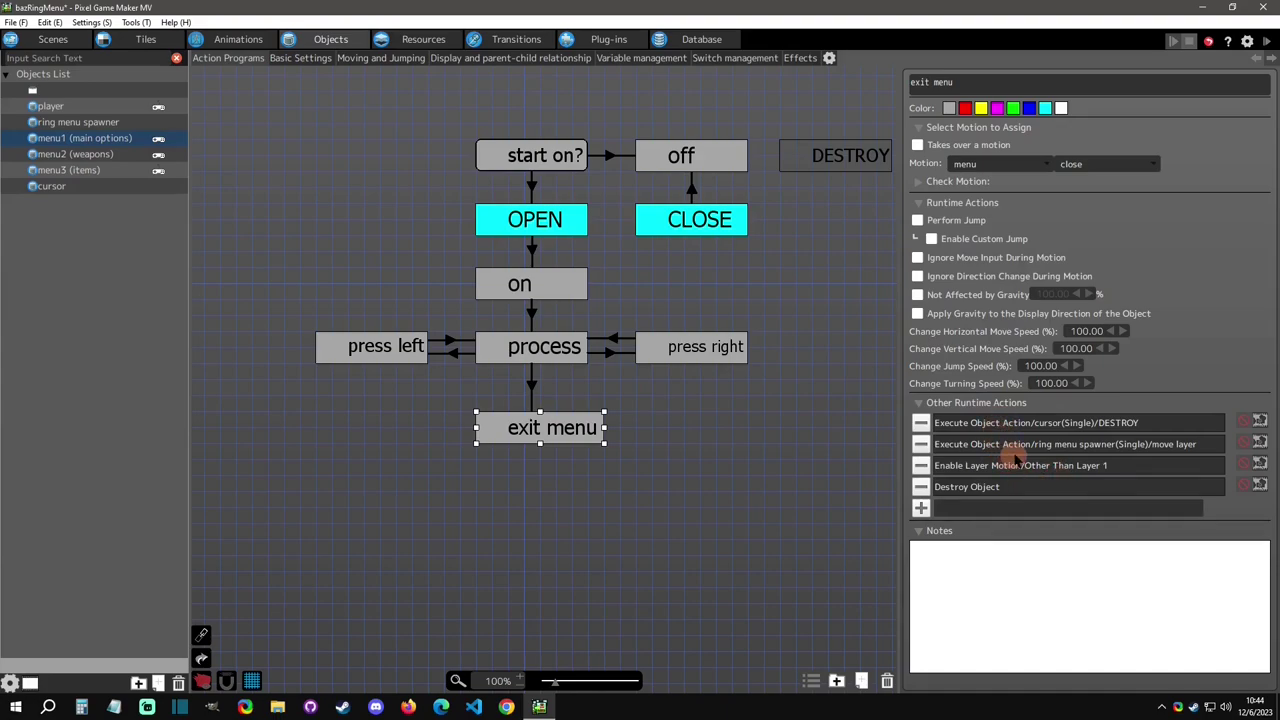
click(1010, 424)
click(1068, 444)
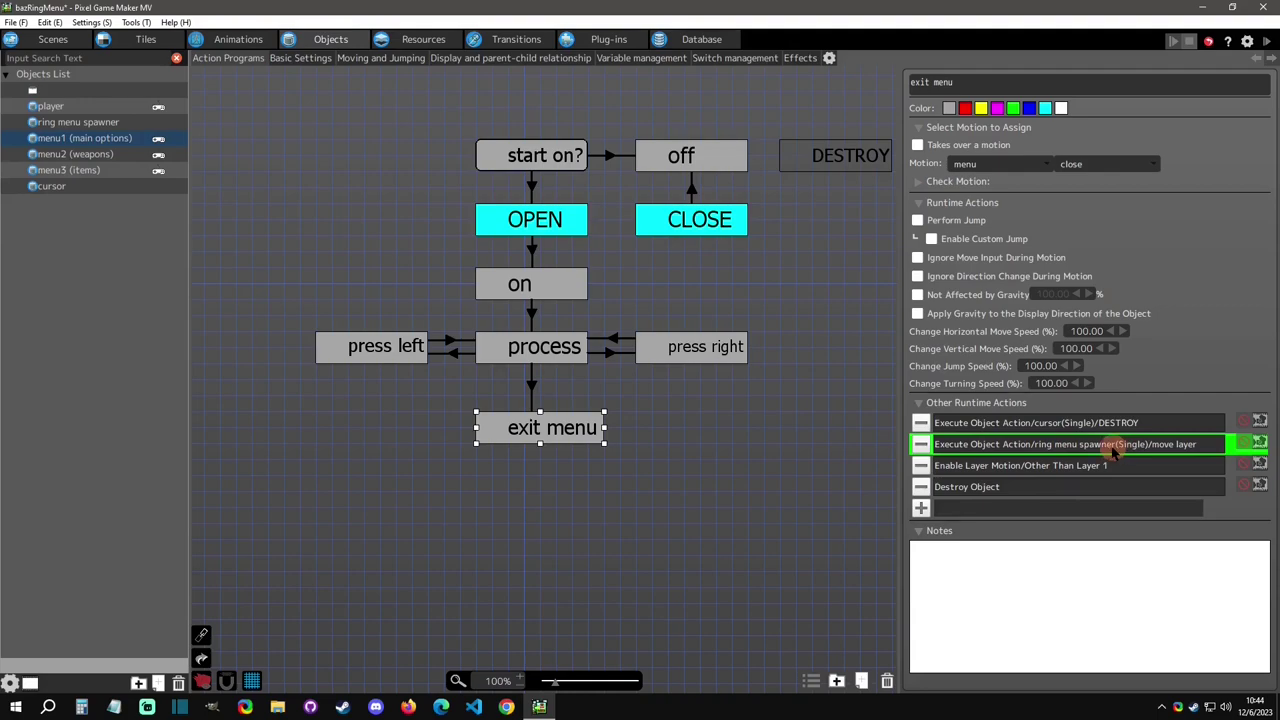
click(1064, 465)
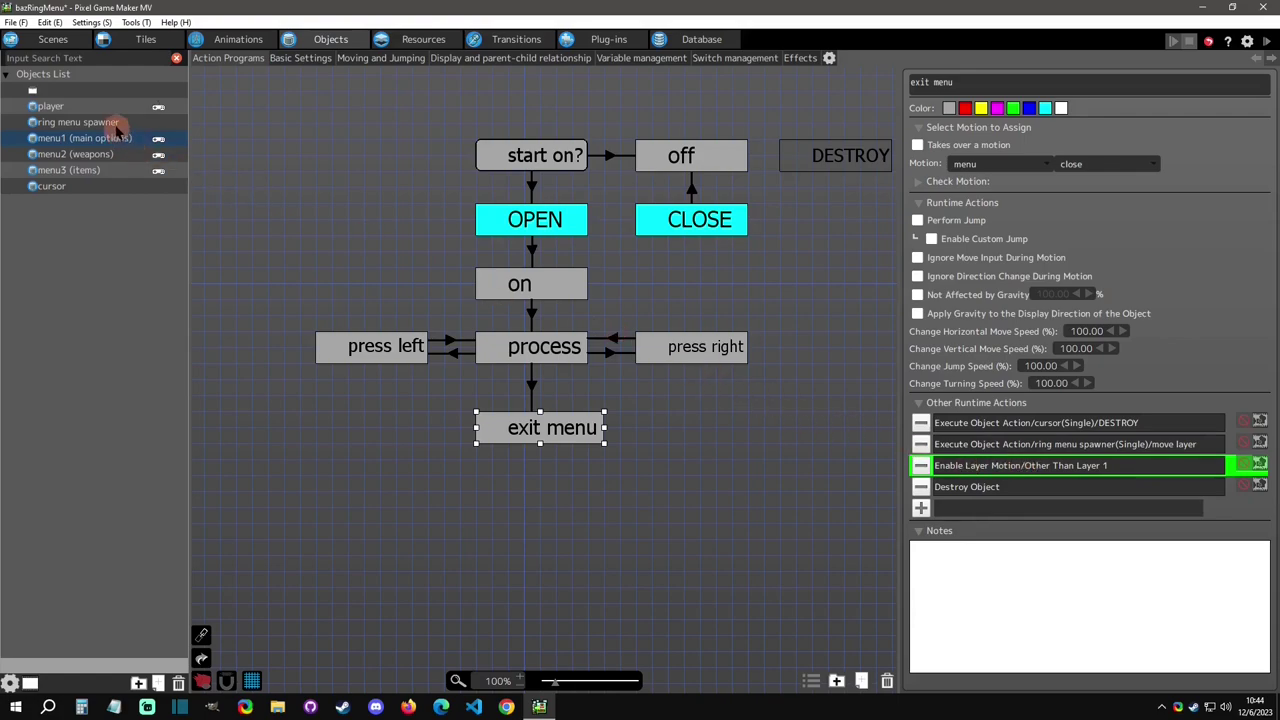
Step: Examine the ring menu spawner's move layer action and its placed instance in the ring menu scene
click(110, 122)
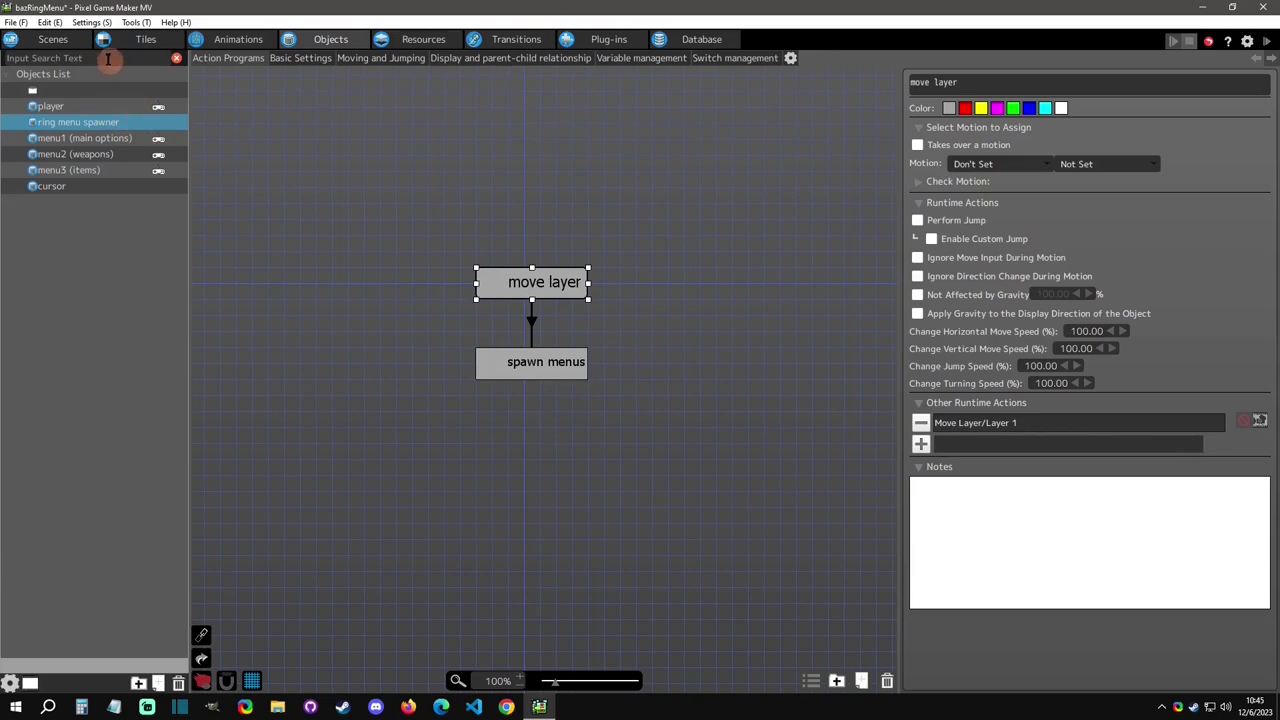
click(45, 40)
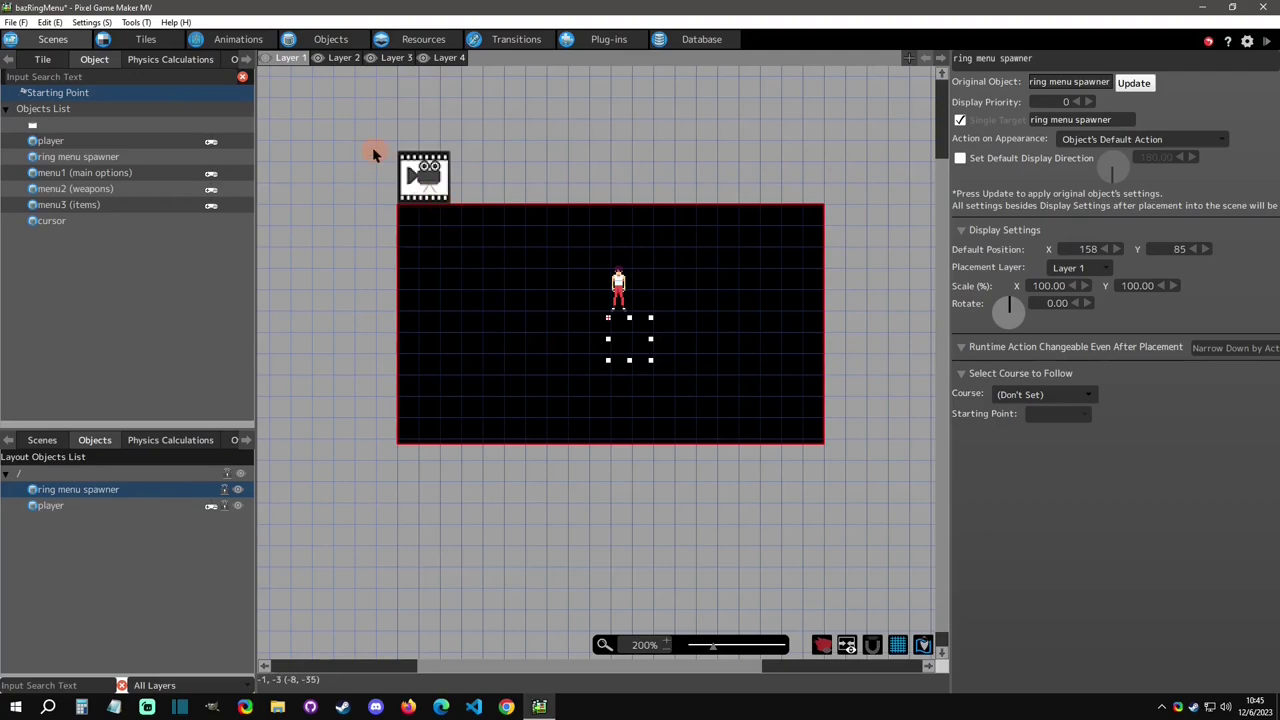
click(44, 440)
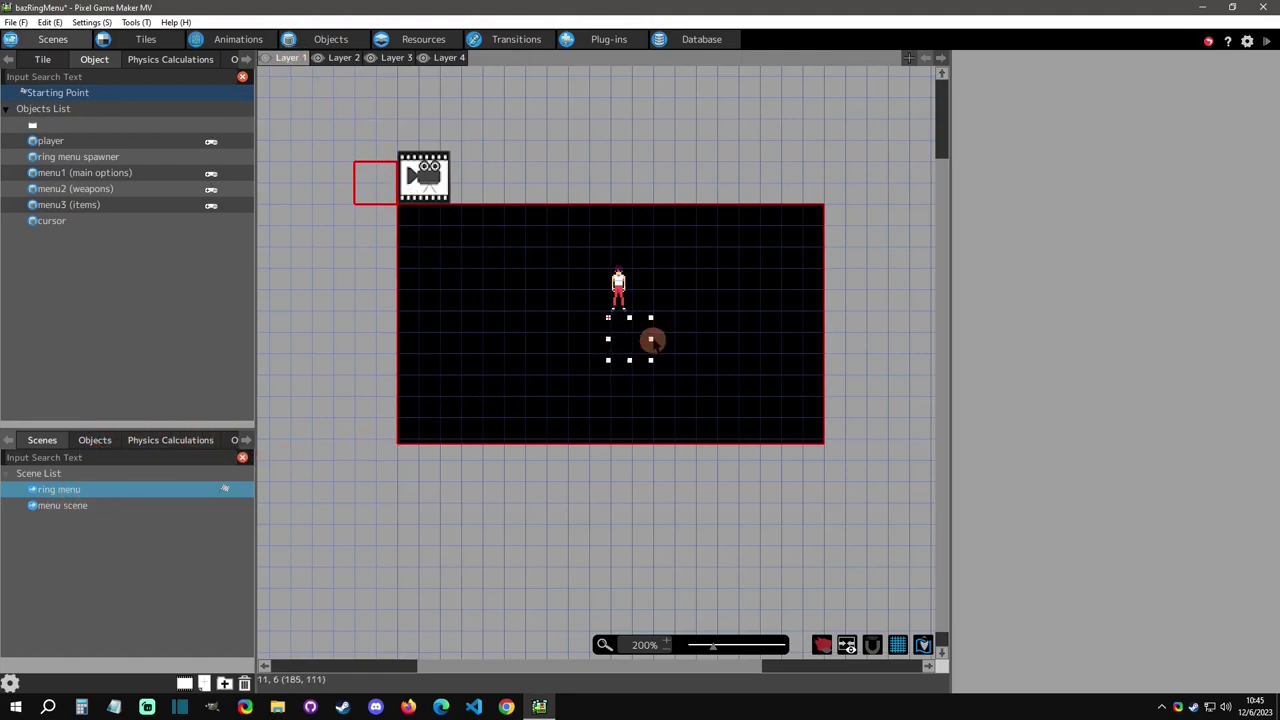
click(101, 439)
click(98, 489)
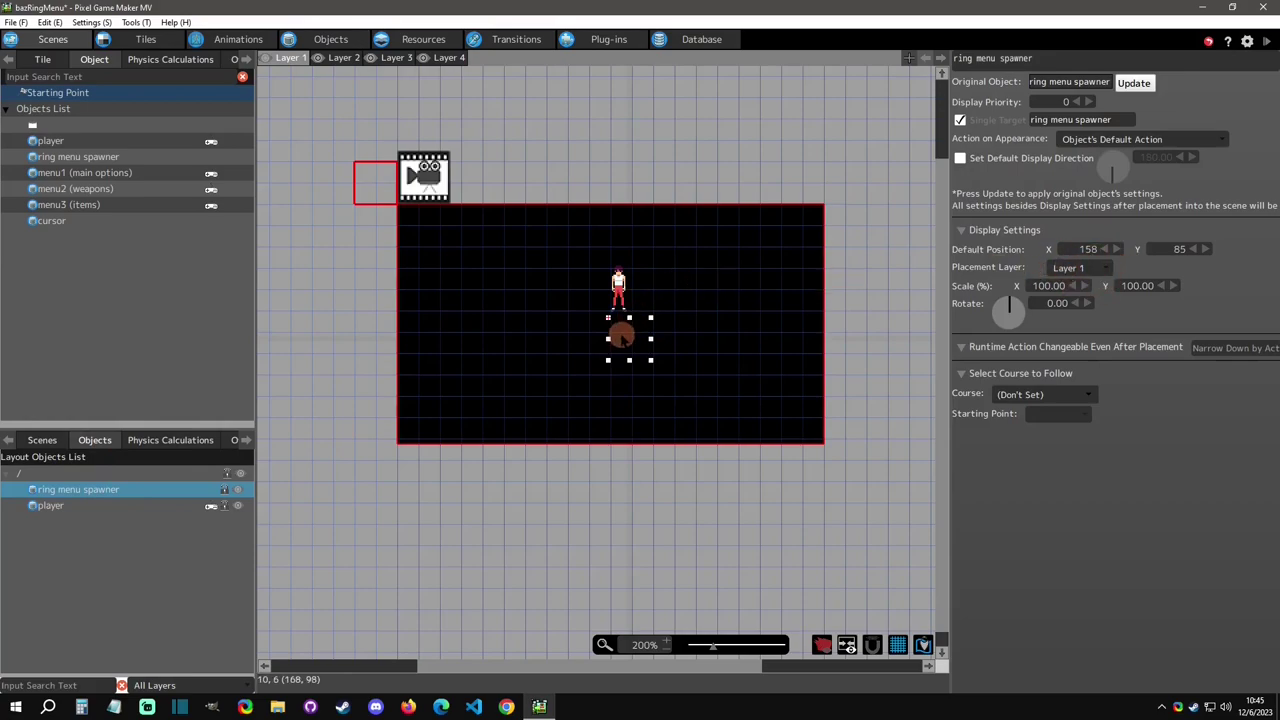
Step: View scene layers 2, 3 and 4, go back to Layer 1, and reopen the ring menu spawner's action program
click(343, 57)
click(396, 57)
click(448, 57)
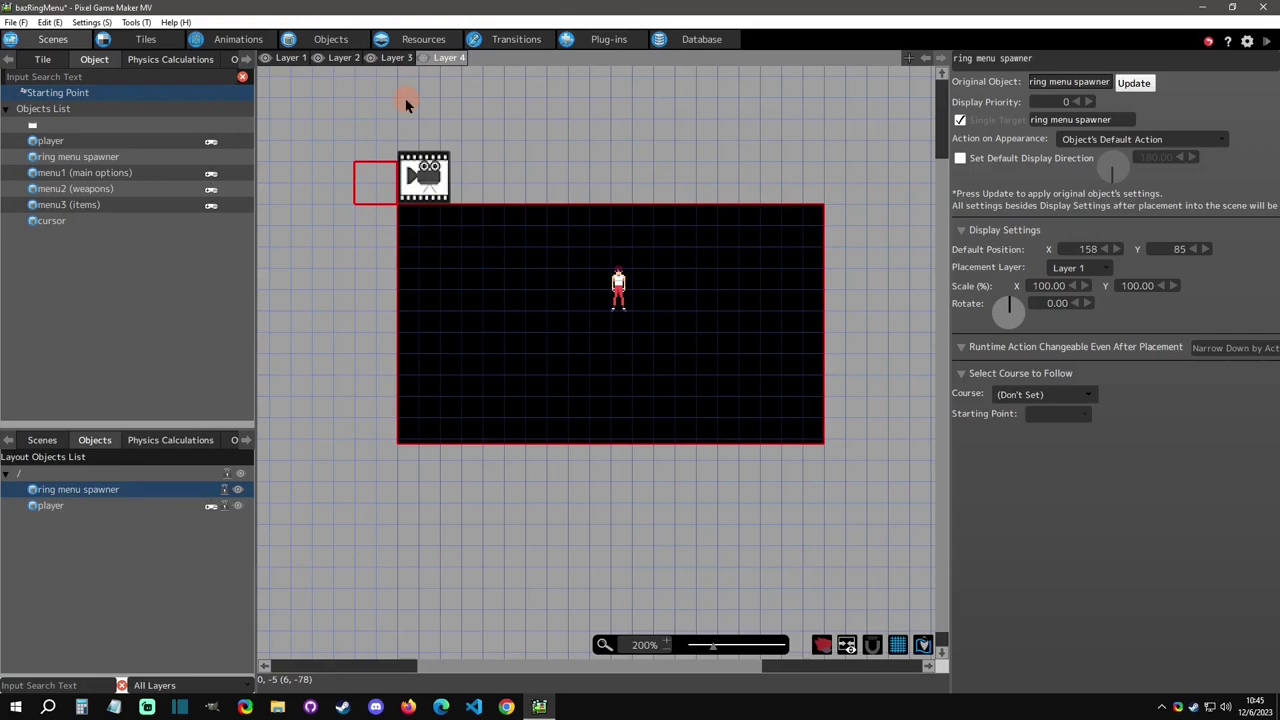
click(291, 59)
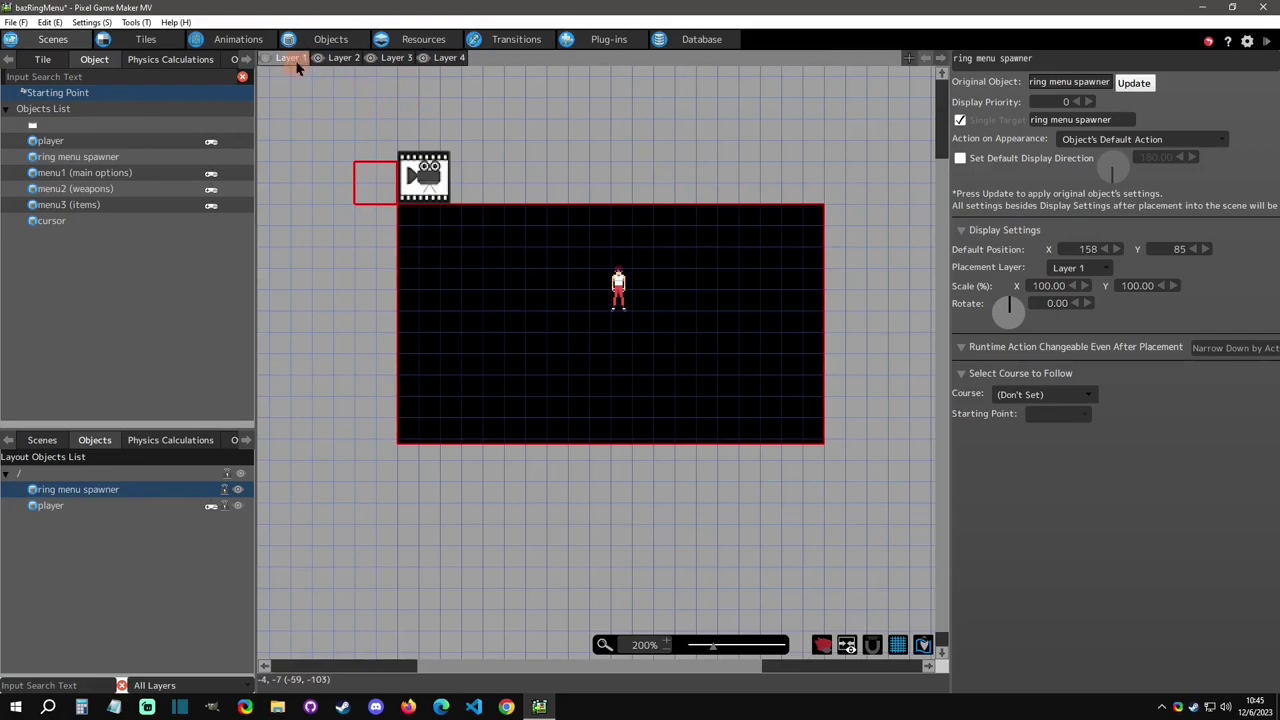
click(334, 41)
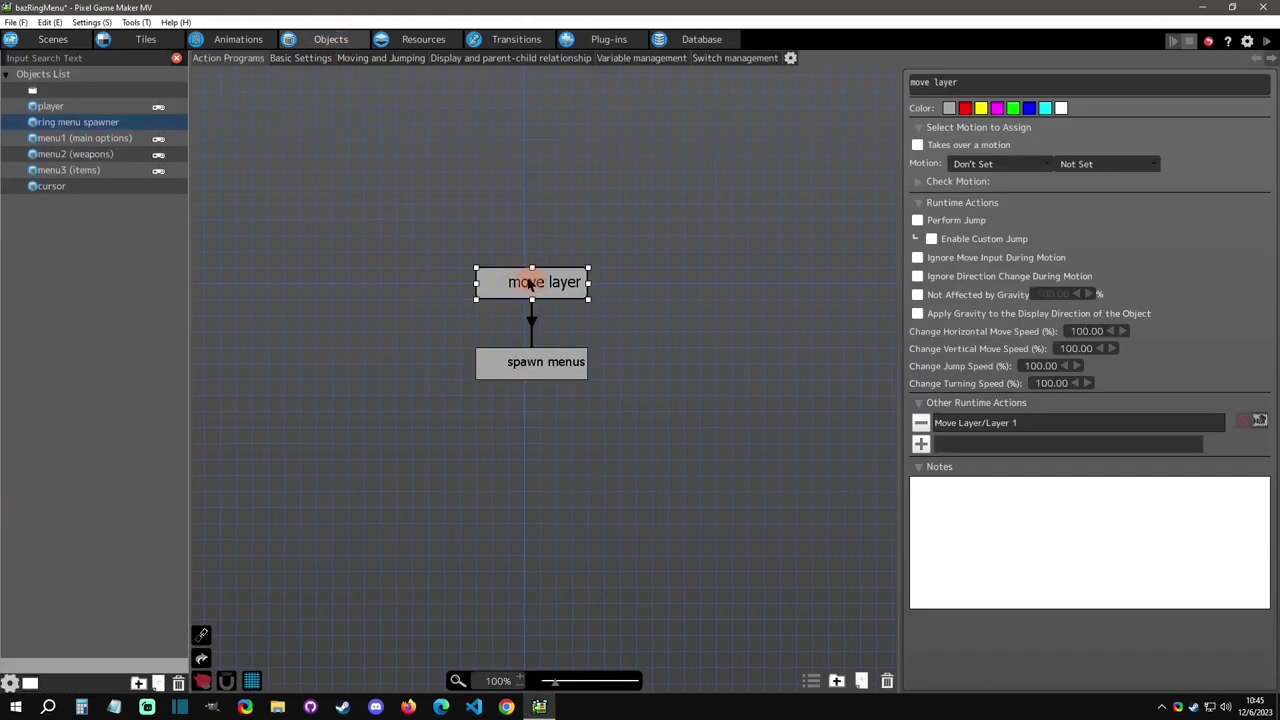
Step: Examine the destination layer set in the Move Layer runtime action of the ring menu spawner's move layer action
click(770, 322)
double_click(985, 422)
click(668, 104)
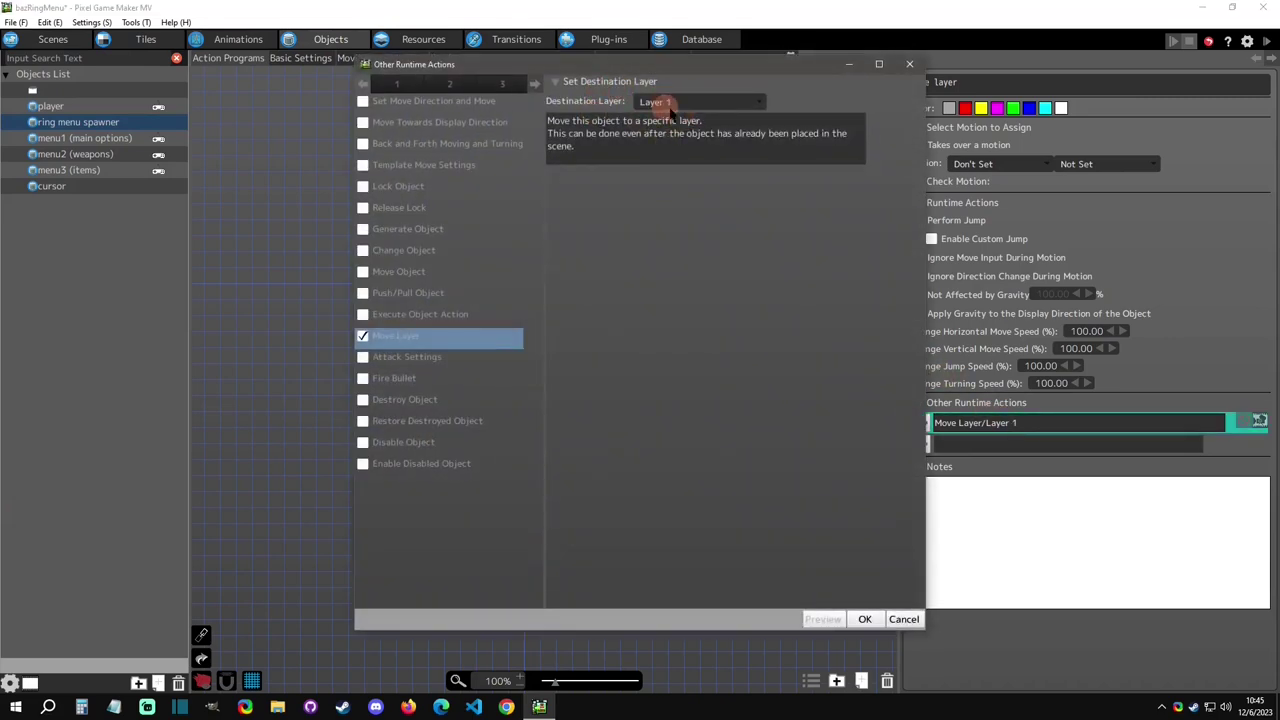
click(905, 63)
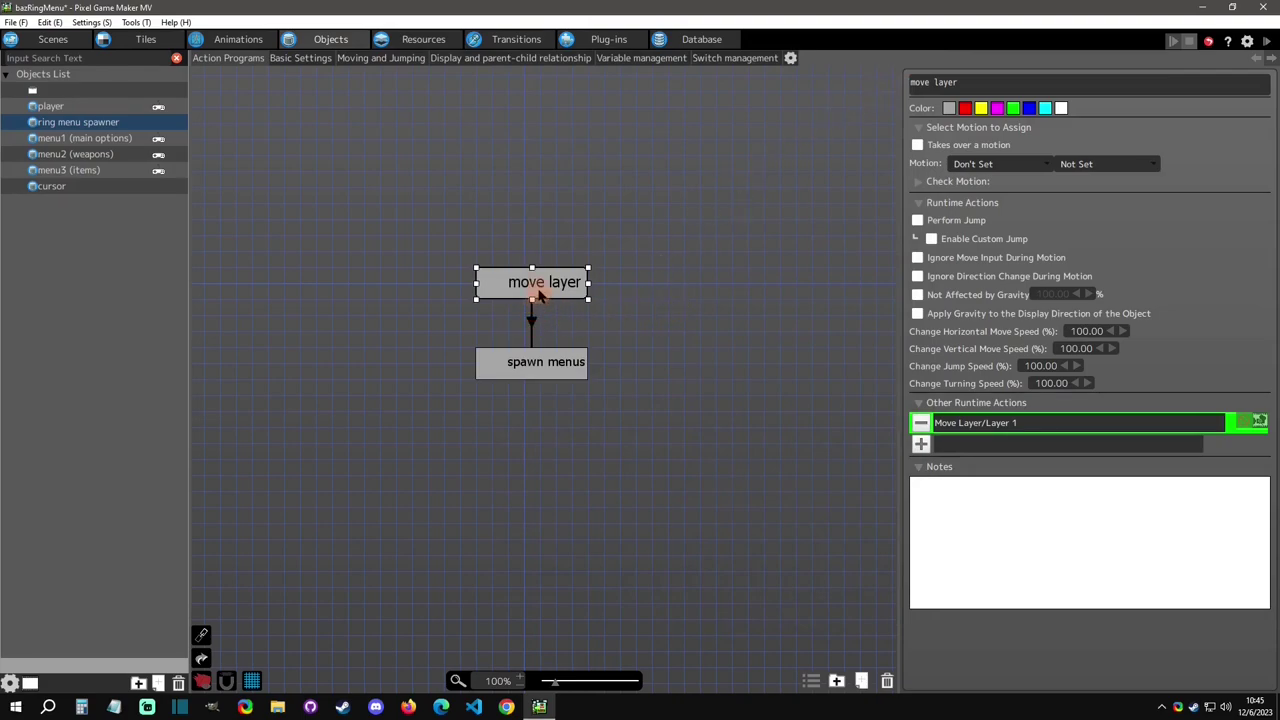
Step: Check the conditions on the link from move layer to spawn menus
click(533, 331)
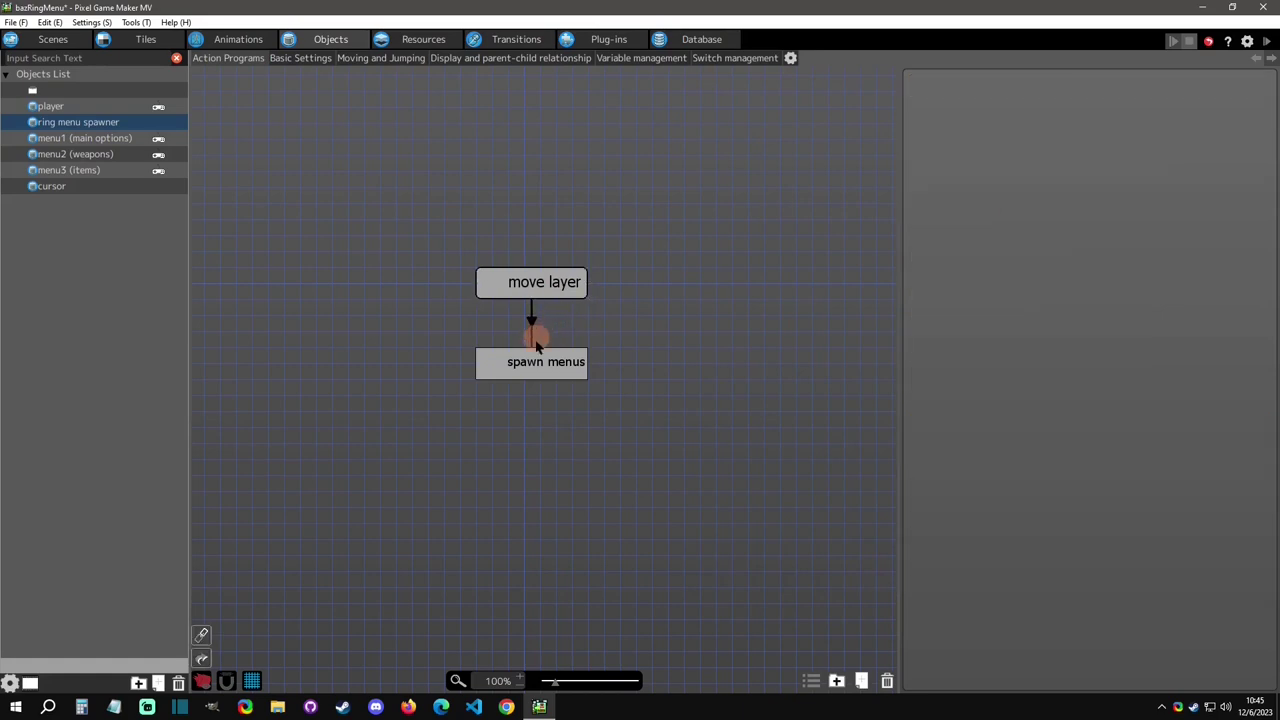
click(537, 364)
click(531, 322)
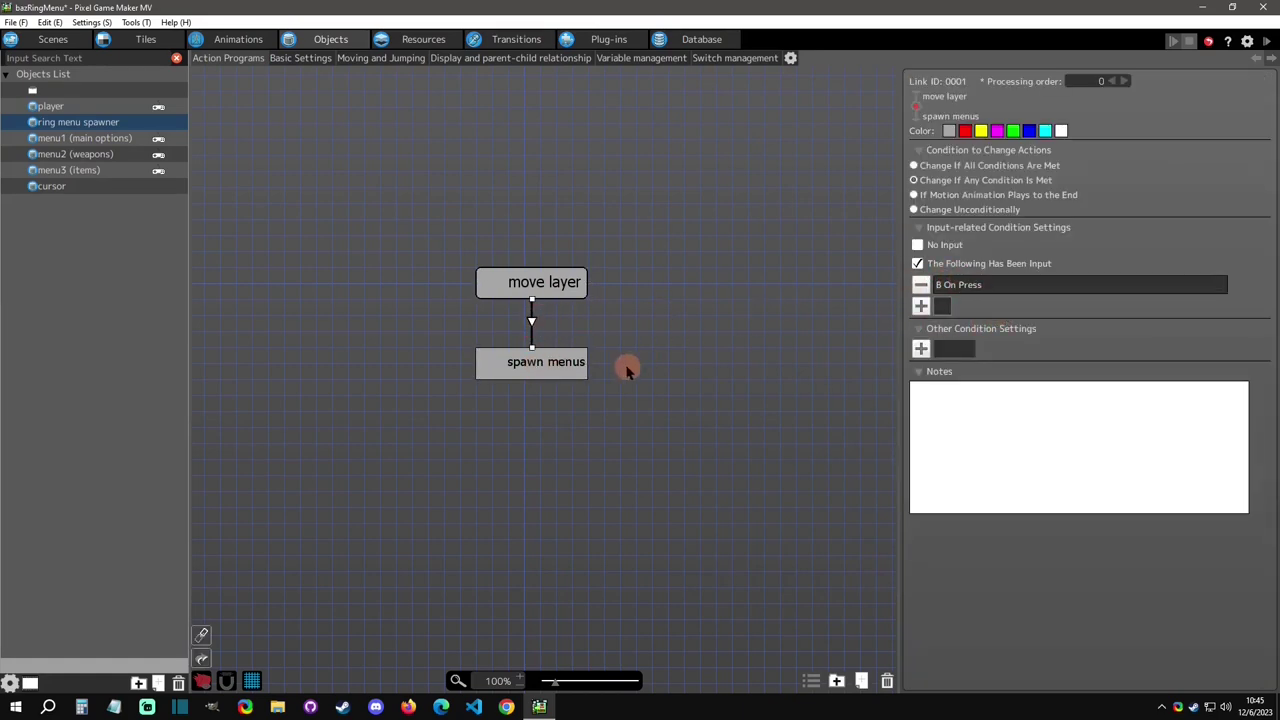
Step: Inspect the Disable Layer Motion settings in the spawn menus action, including its layer choices and the unselected layers option, without changing them
click(577, 366)
drag(898, 360, 702, 357)
click(780, 423)
double_click(806, 422)
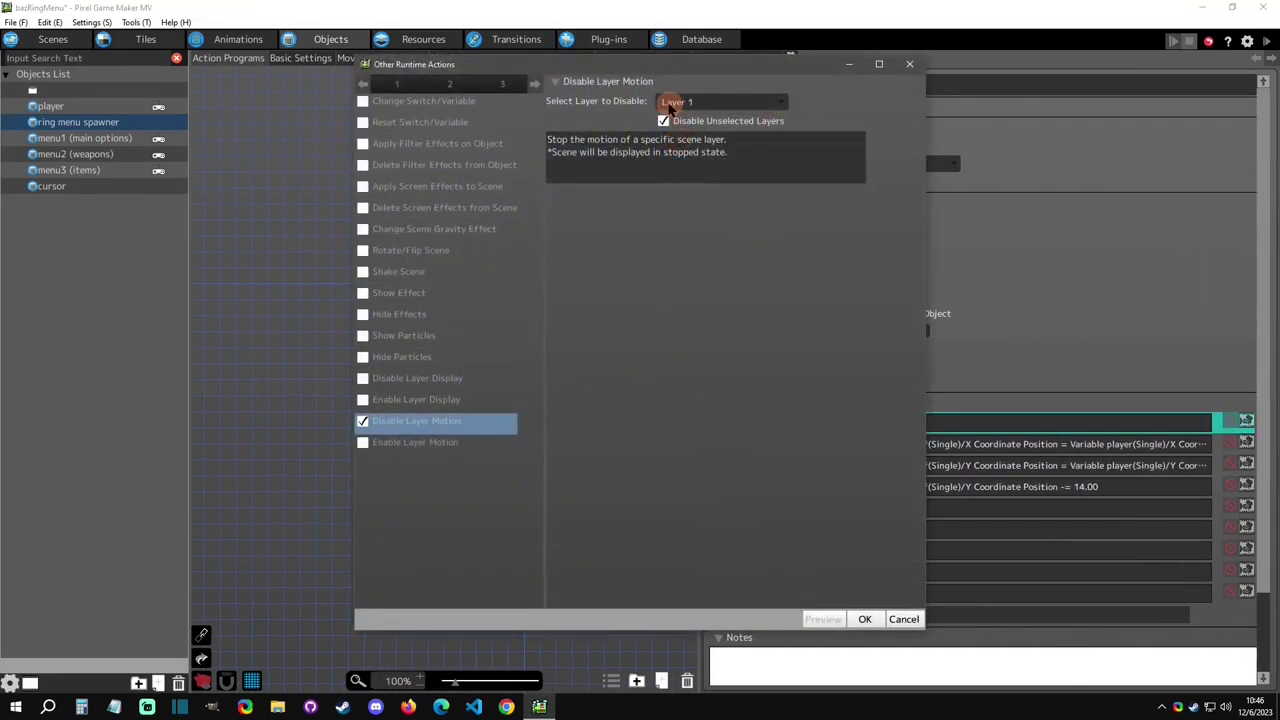
click(688, 102)
click(803, 104)
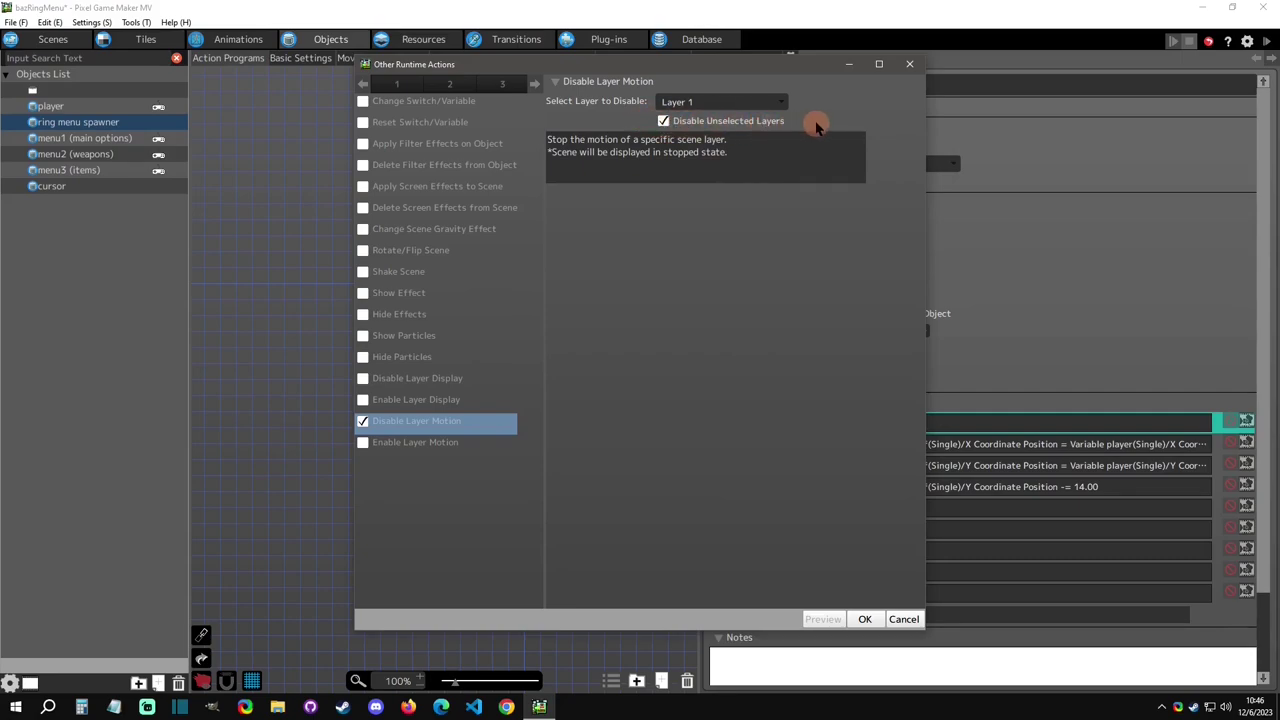
click(733, 105)
click(705, 118)
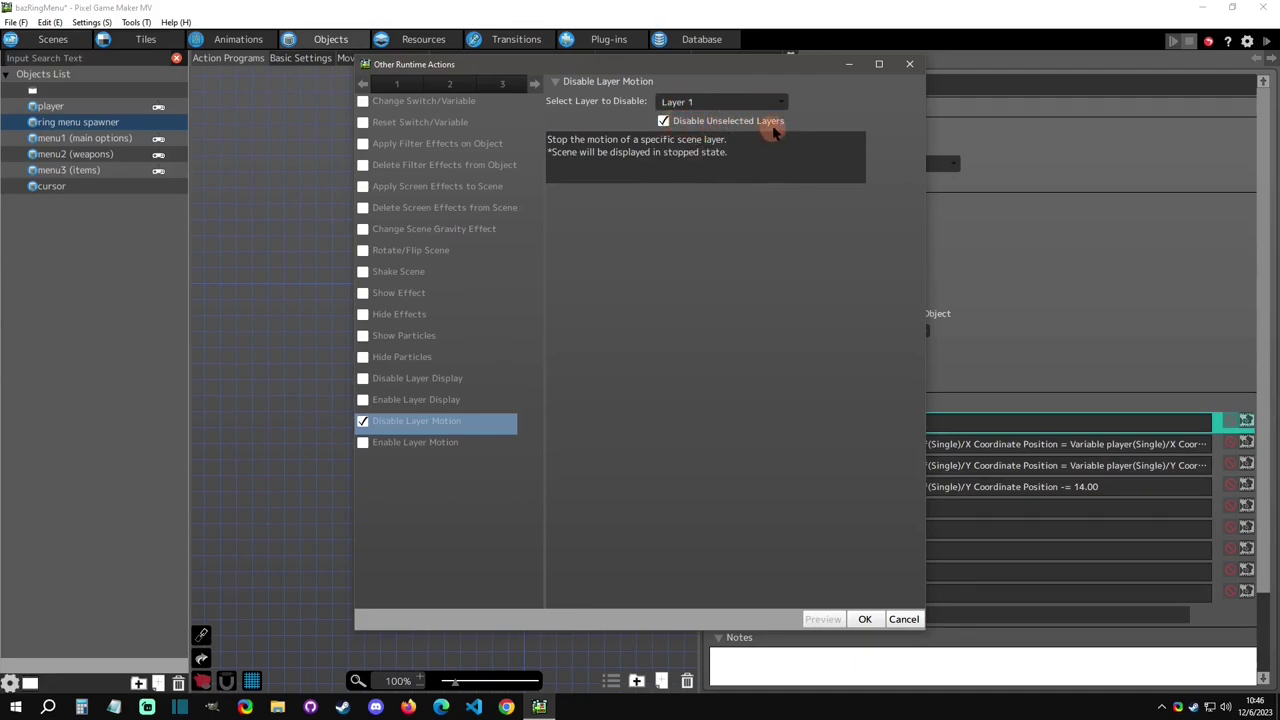
click(903, 620)
Step: Go through the spawn menus runtime actions that set the spawner's X and Y coordinates from the player and offset Y
click(925, 446)
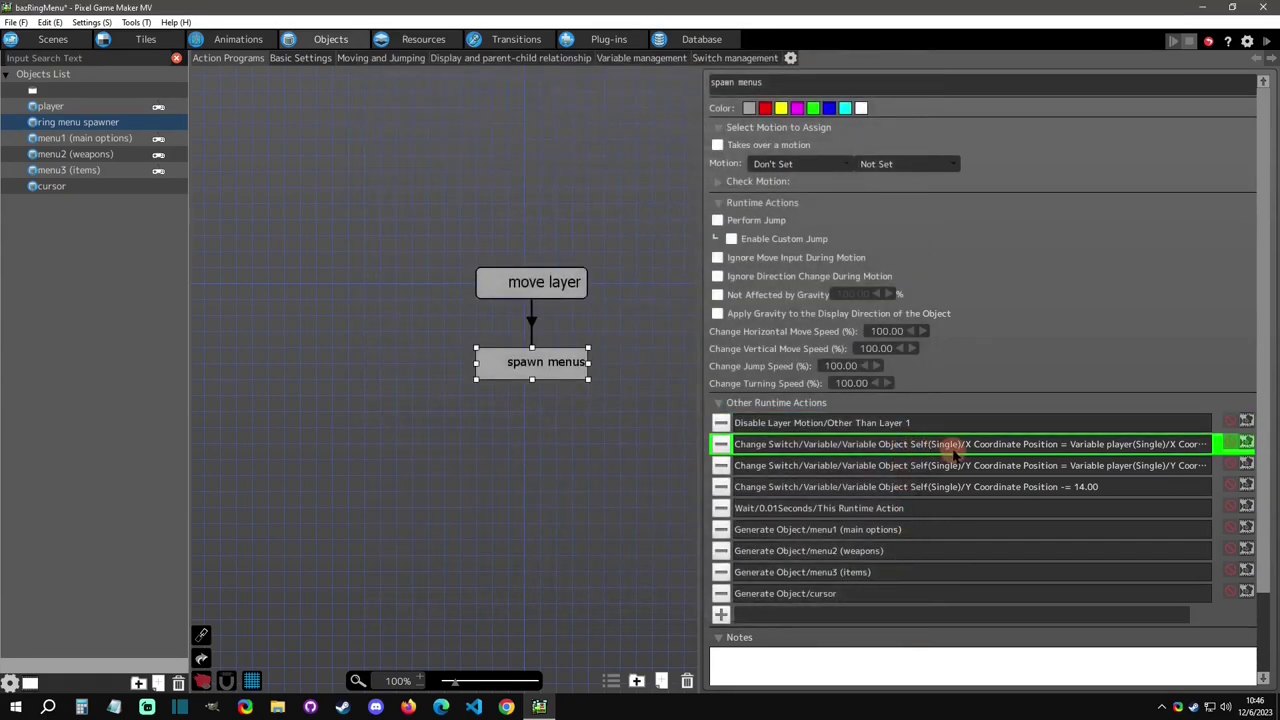
click(953, 468)
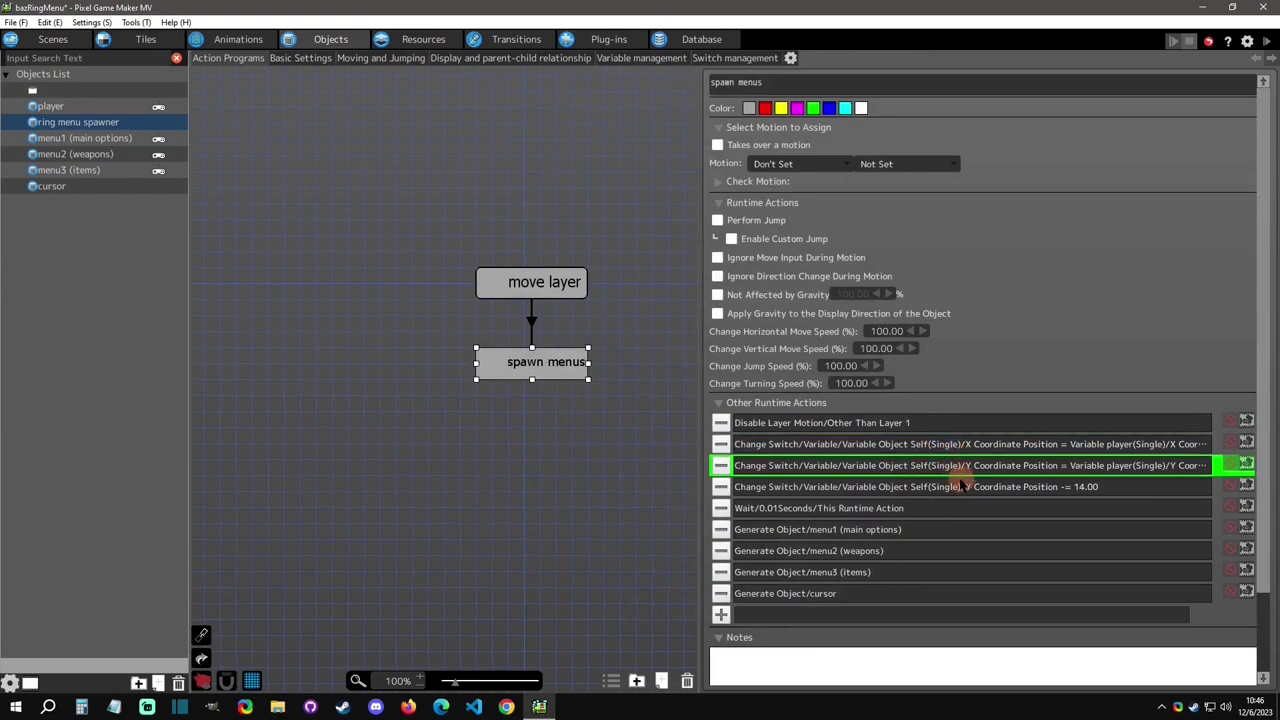
click(932, 490)
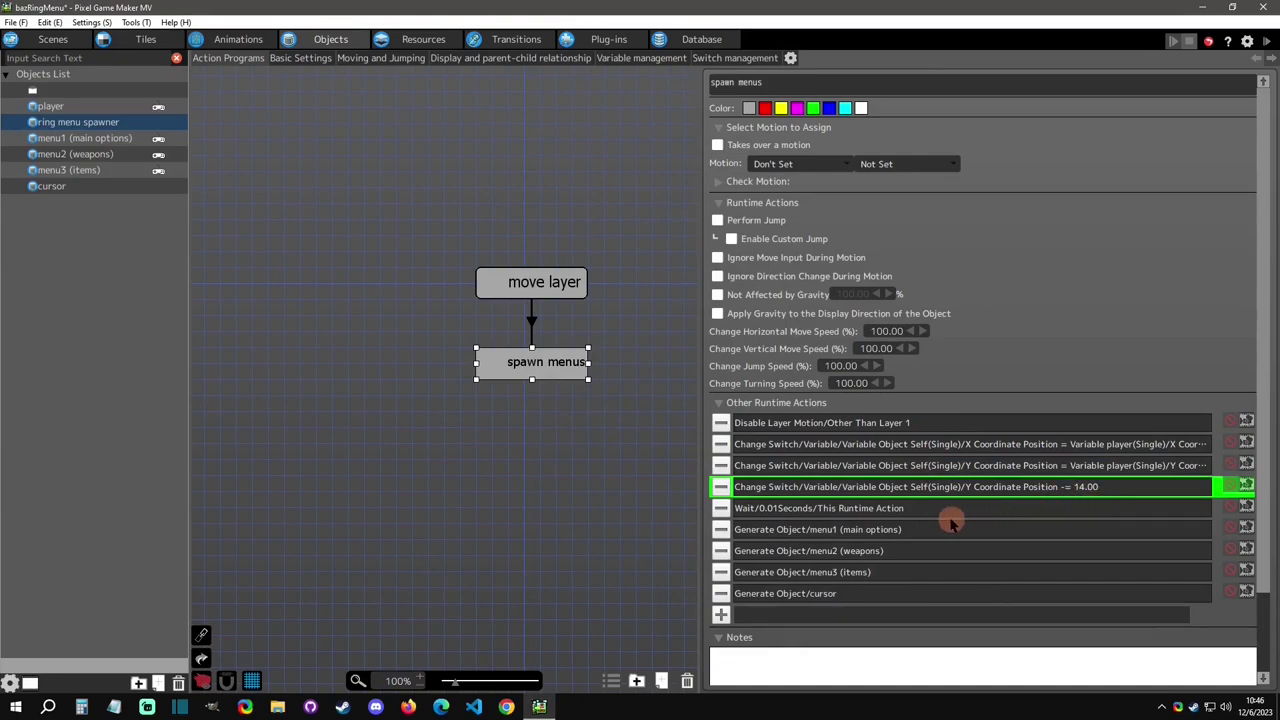
Step: Review the Generate Object actions of spawn menus, inspecting the settings for menu1, menu2 and the cursor
click(920, 529)
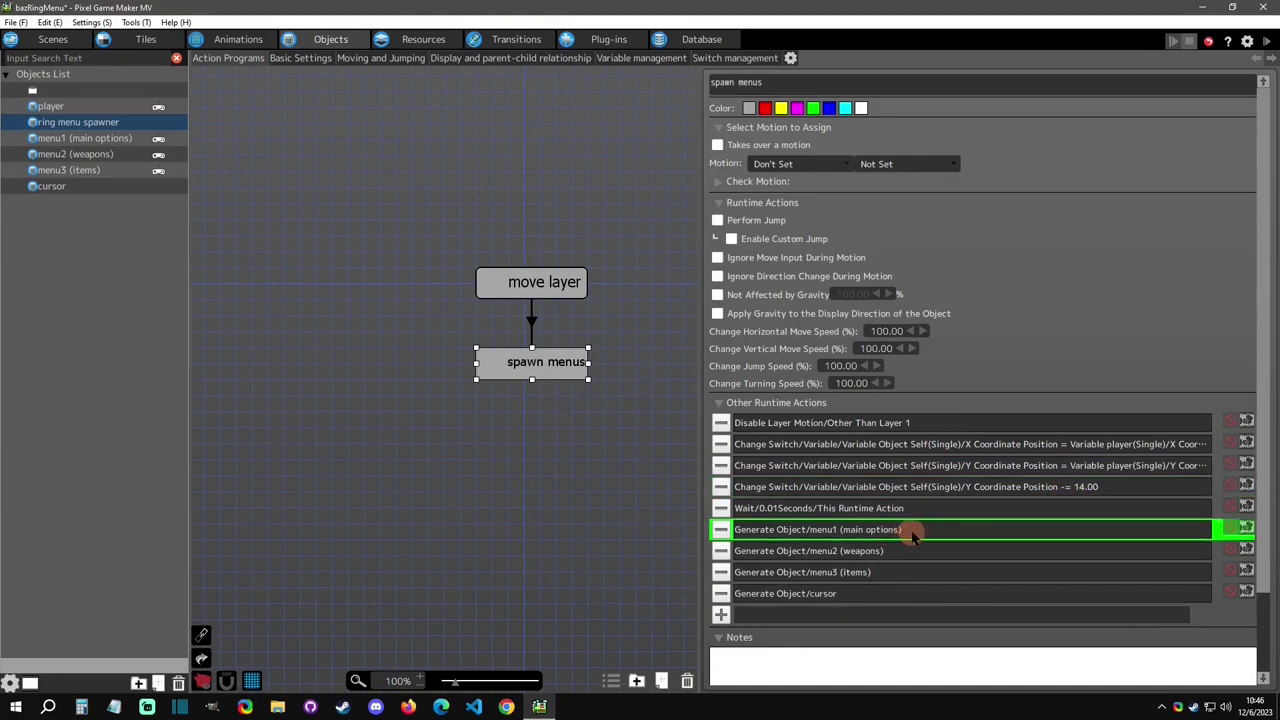
click(905, 573)
click(918, 550)
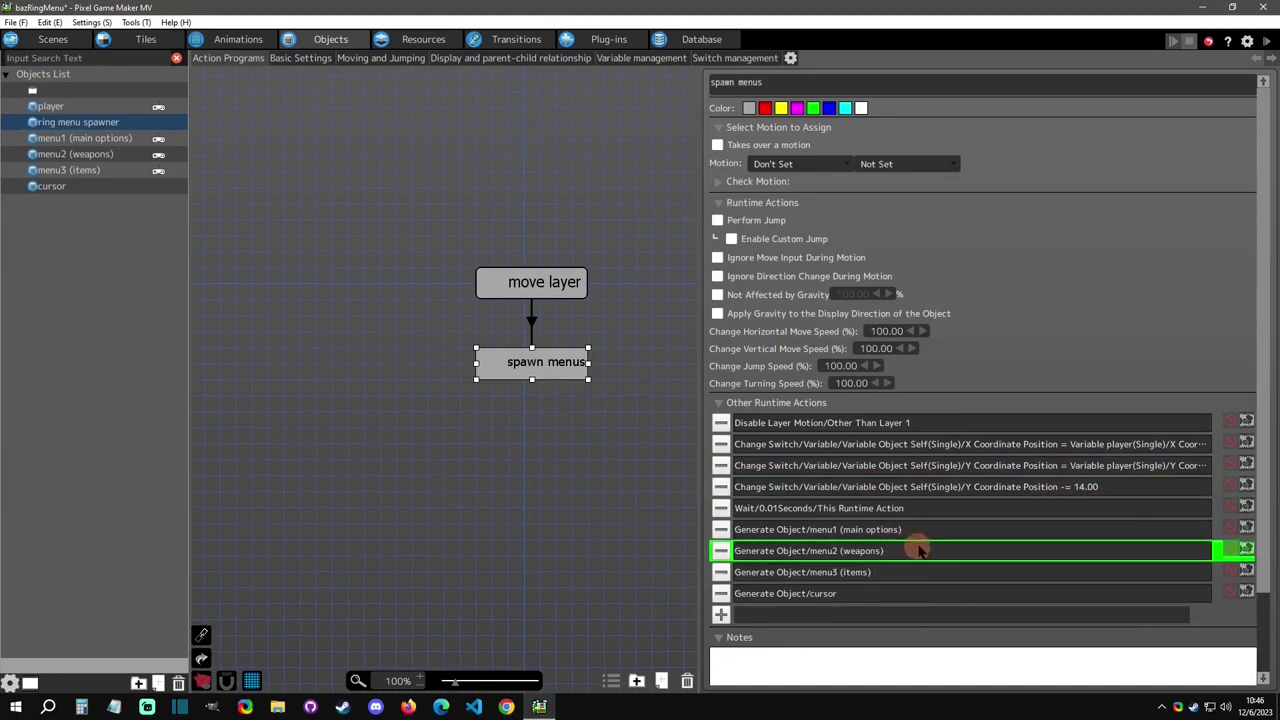
double_click(900, 529)
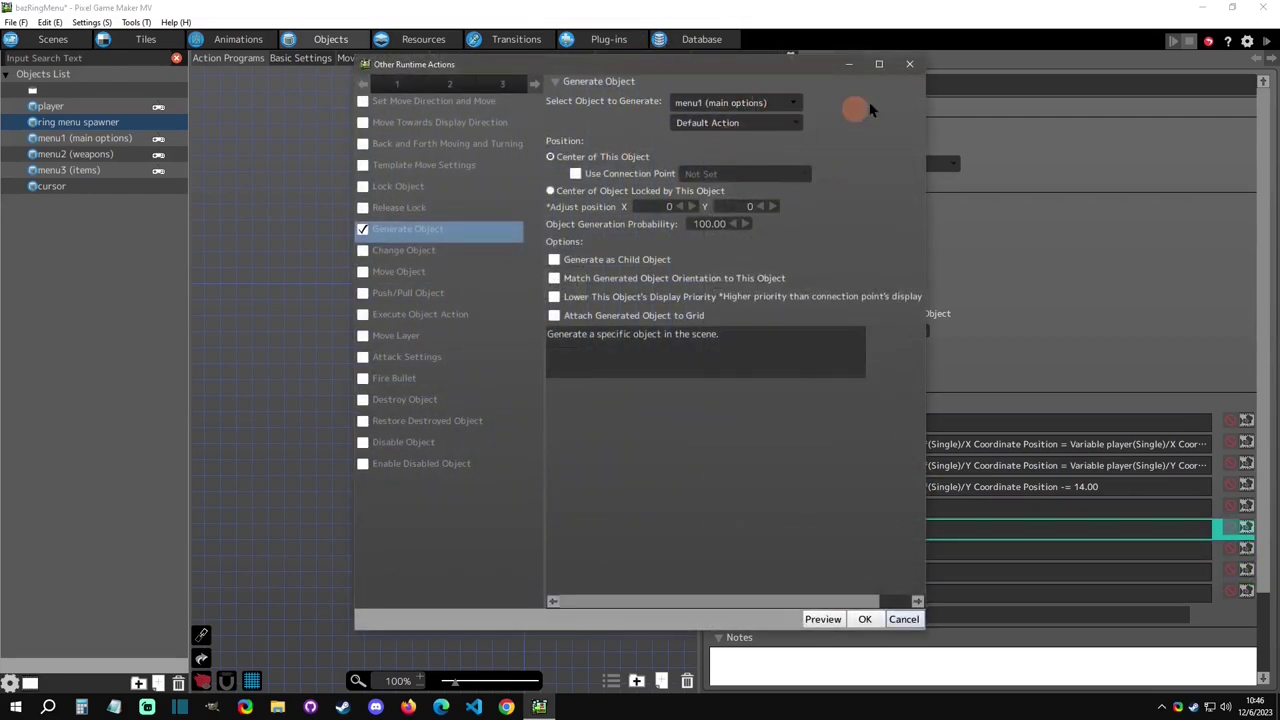
click(909, 64)
double_click(908, 549)
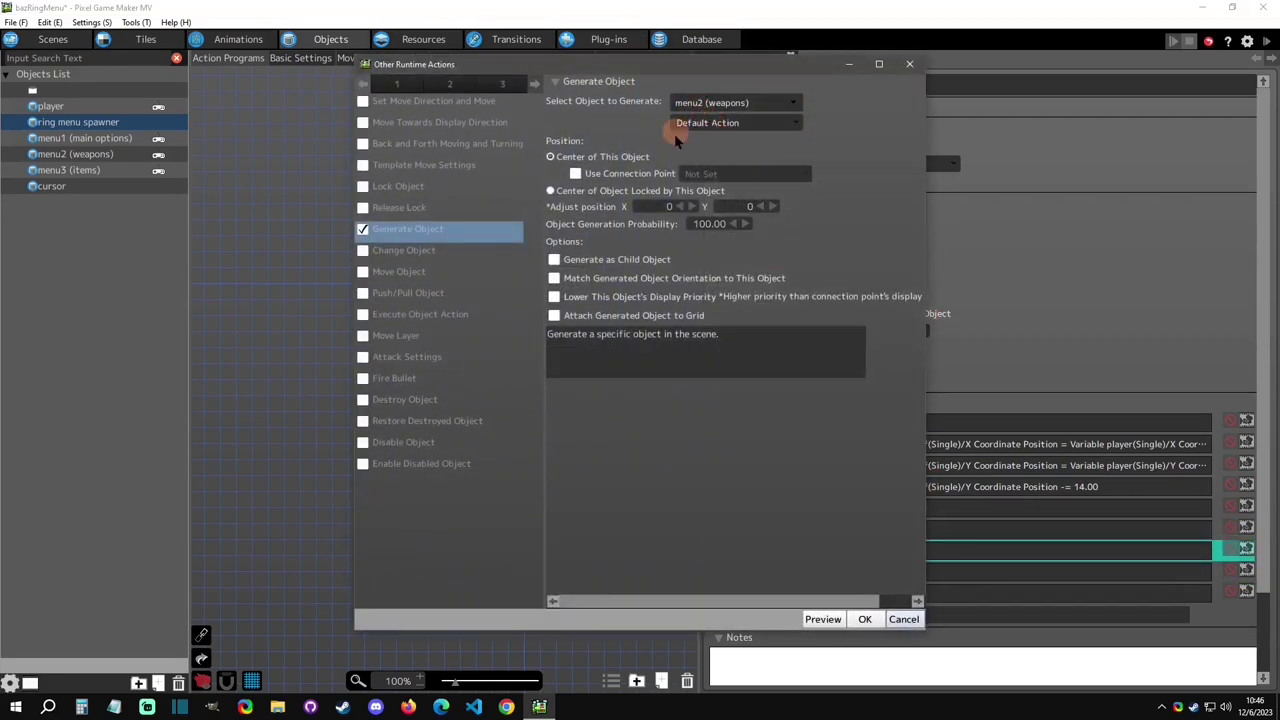
click(909, 64)
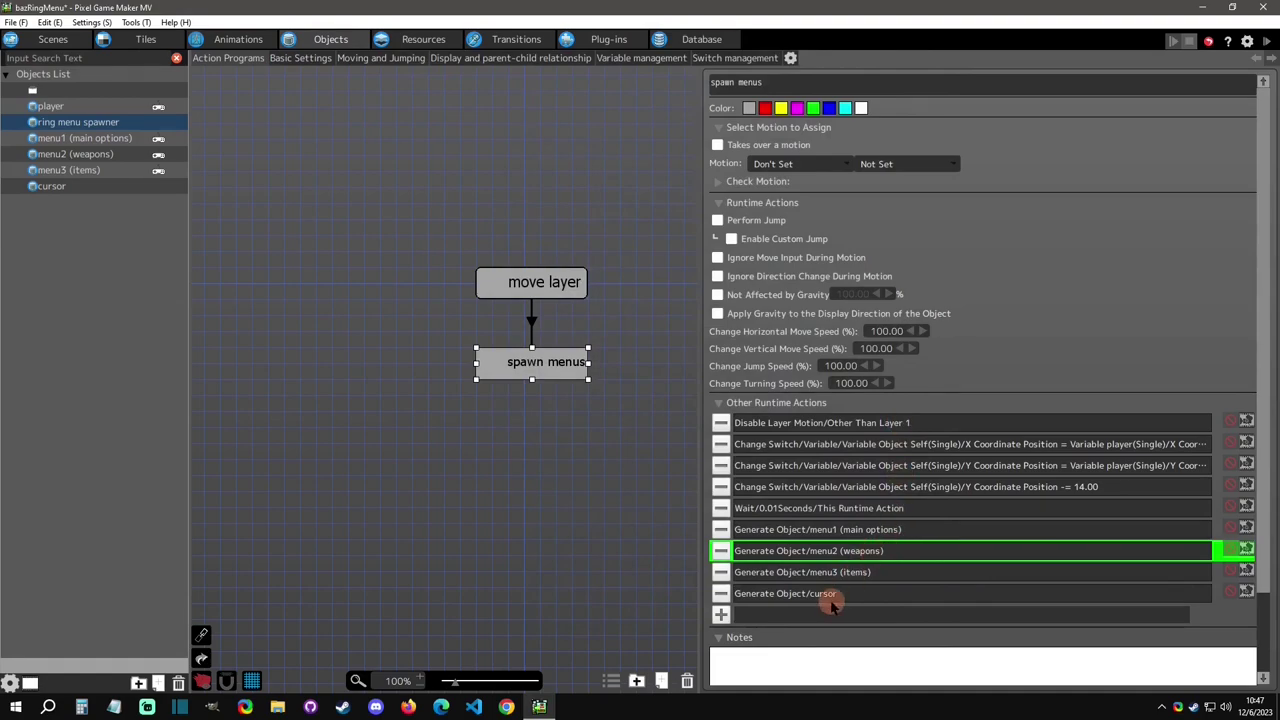
double_click(830, 596)
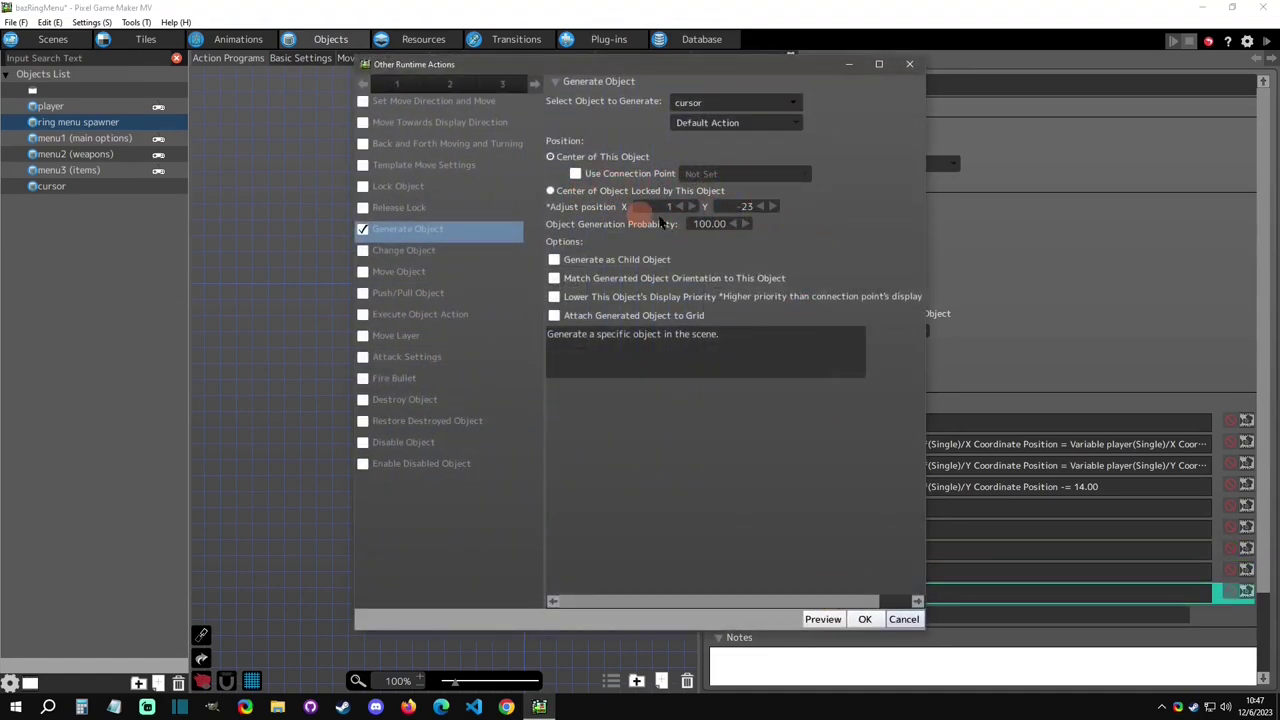
click(909, 64)
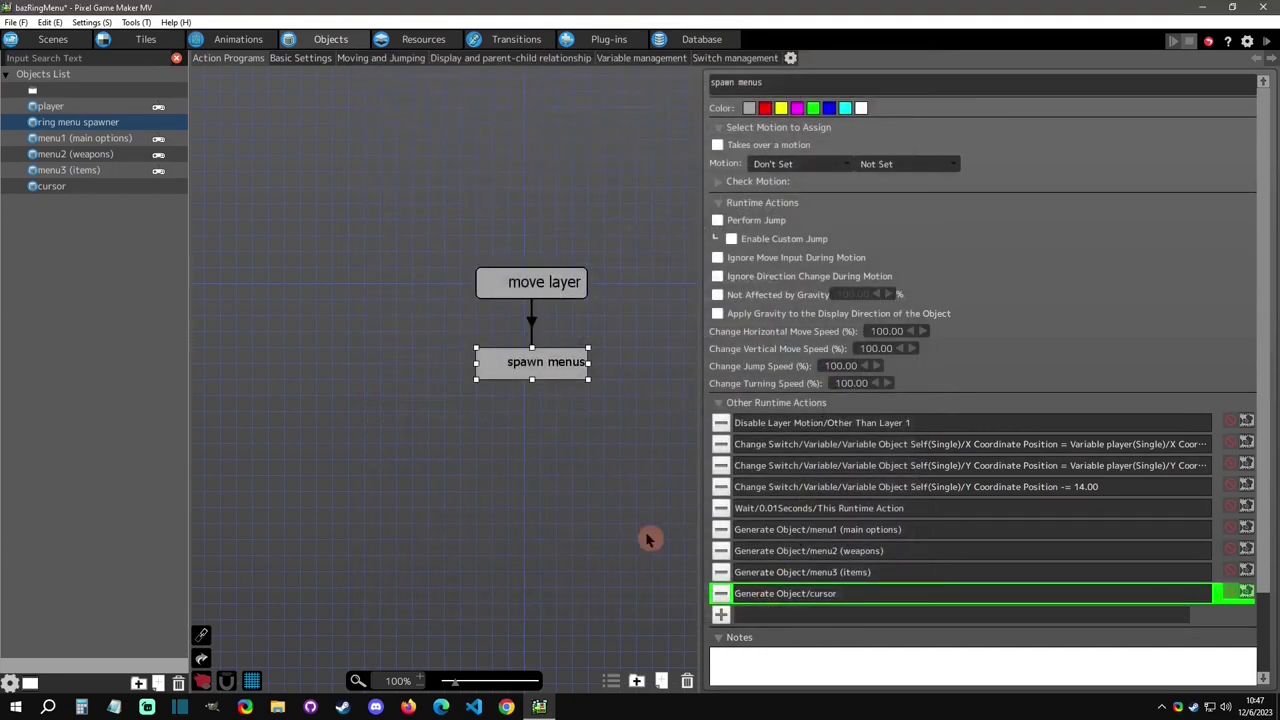
Step: Return to menu1 and review exit menu's layer motion and ring menu spawner runtime actions
click(490, 215)
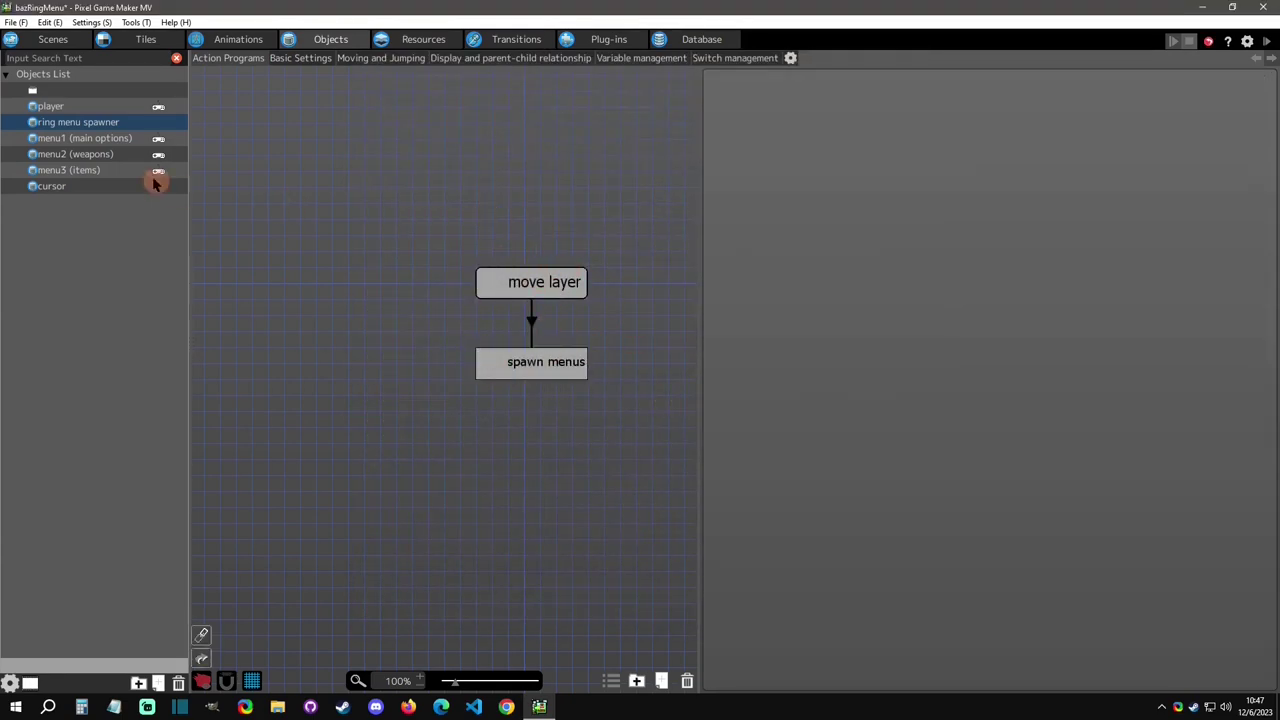
click(90, 138)
click(535, 430)
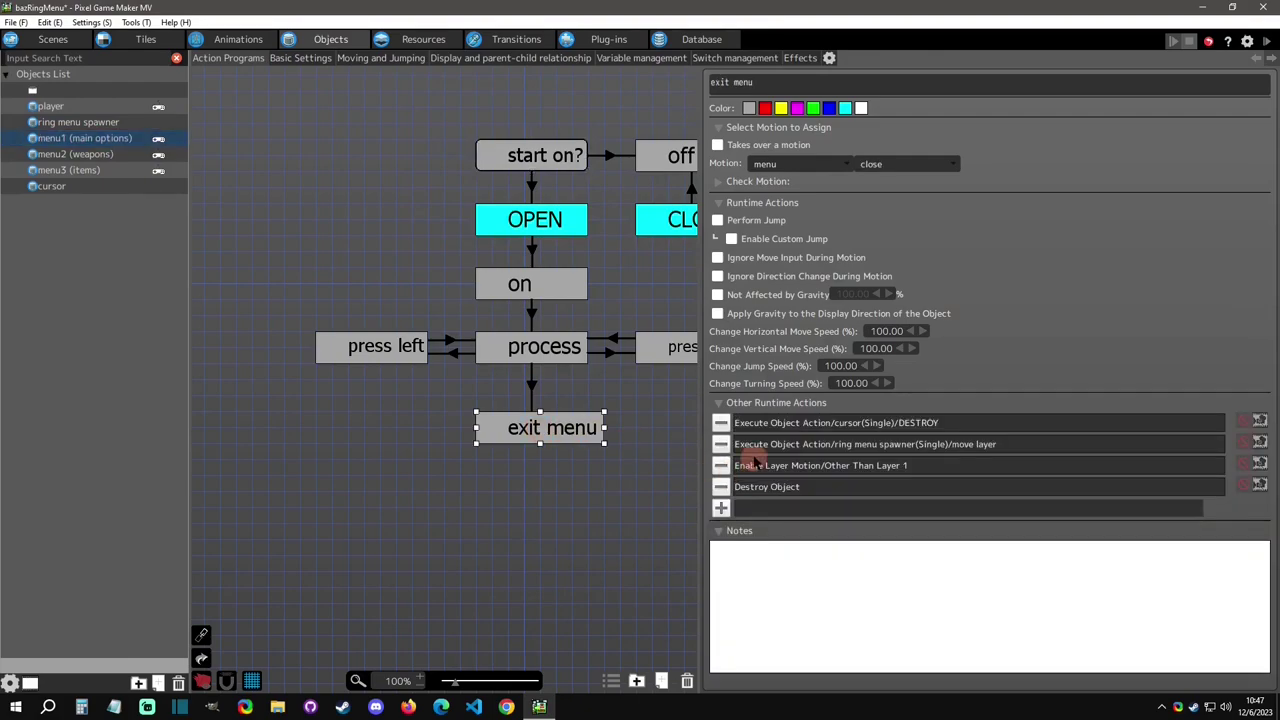
click(895, 466)
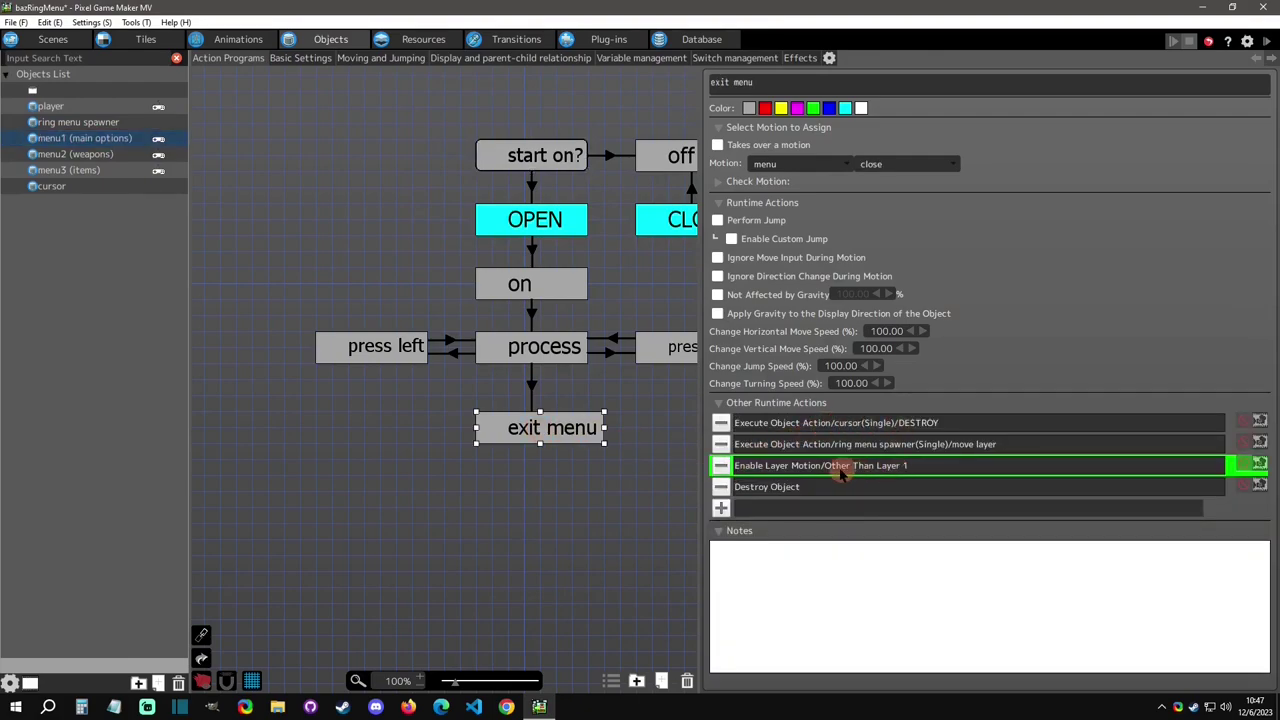
click(830, 446)
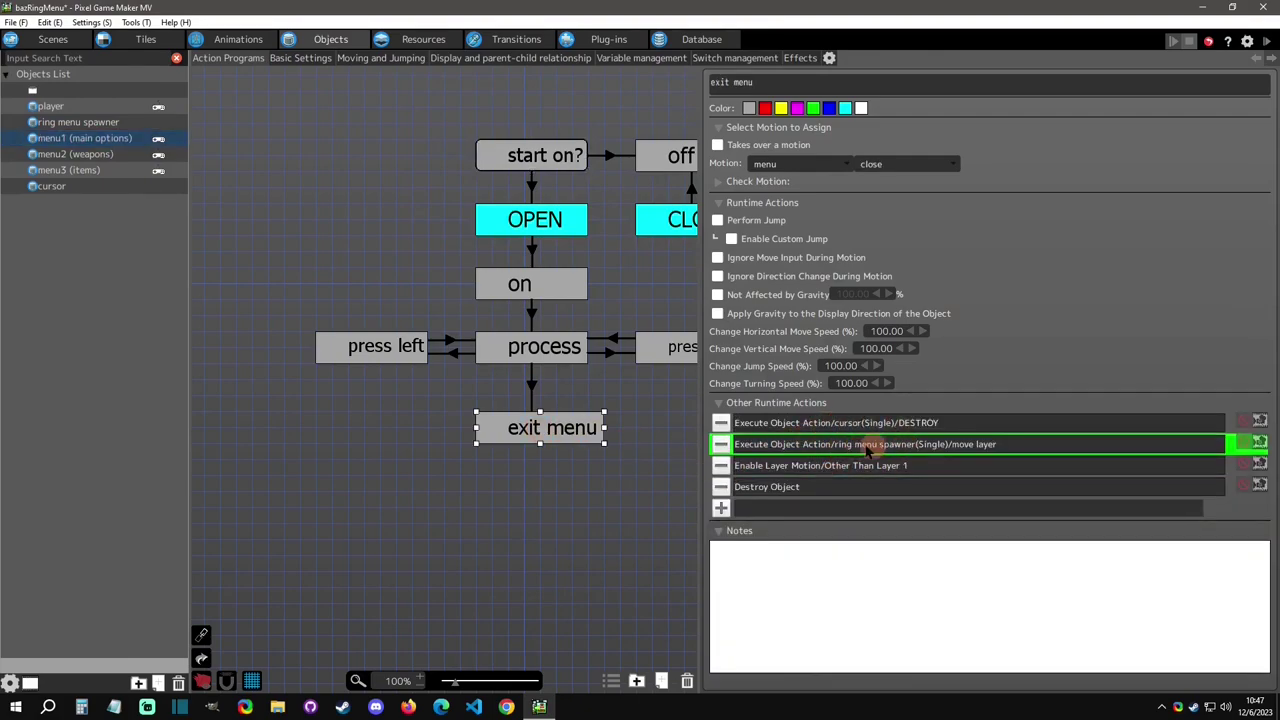
Step: Revisit the ring menu spawner's move layer action, then inspect the Enable Layer Motion settings in menu1's exit menu action
click(125, 123)
click(542, 284)
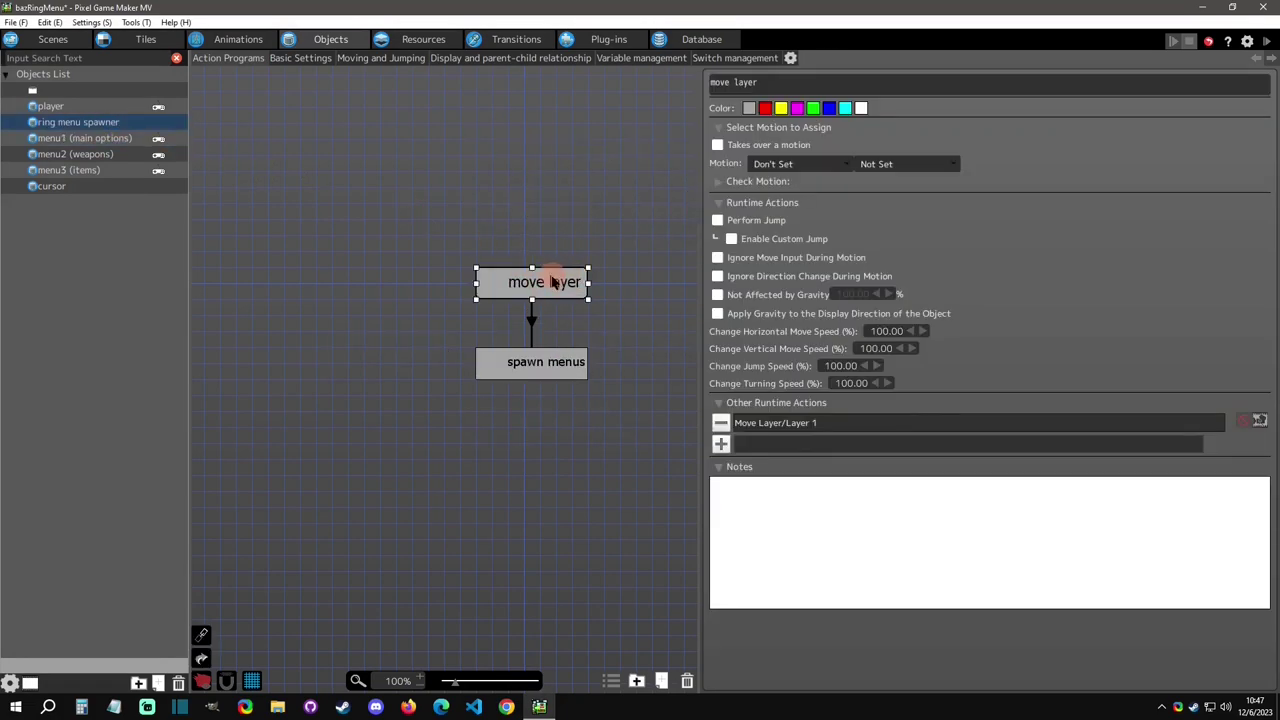
click(90, 138)
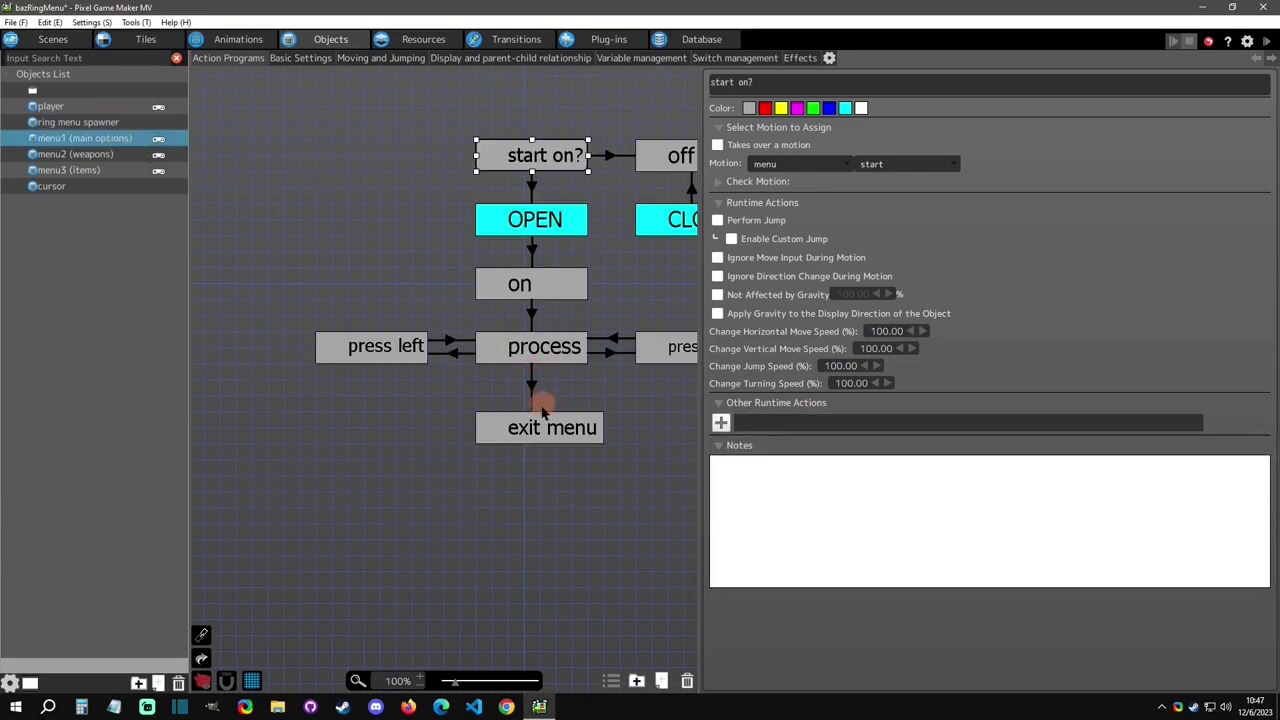
click(545, 424)
double_click(823, 466)
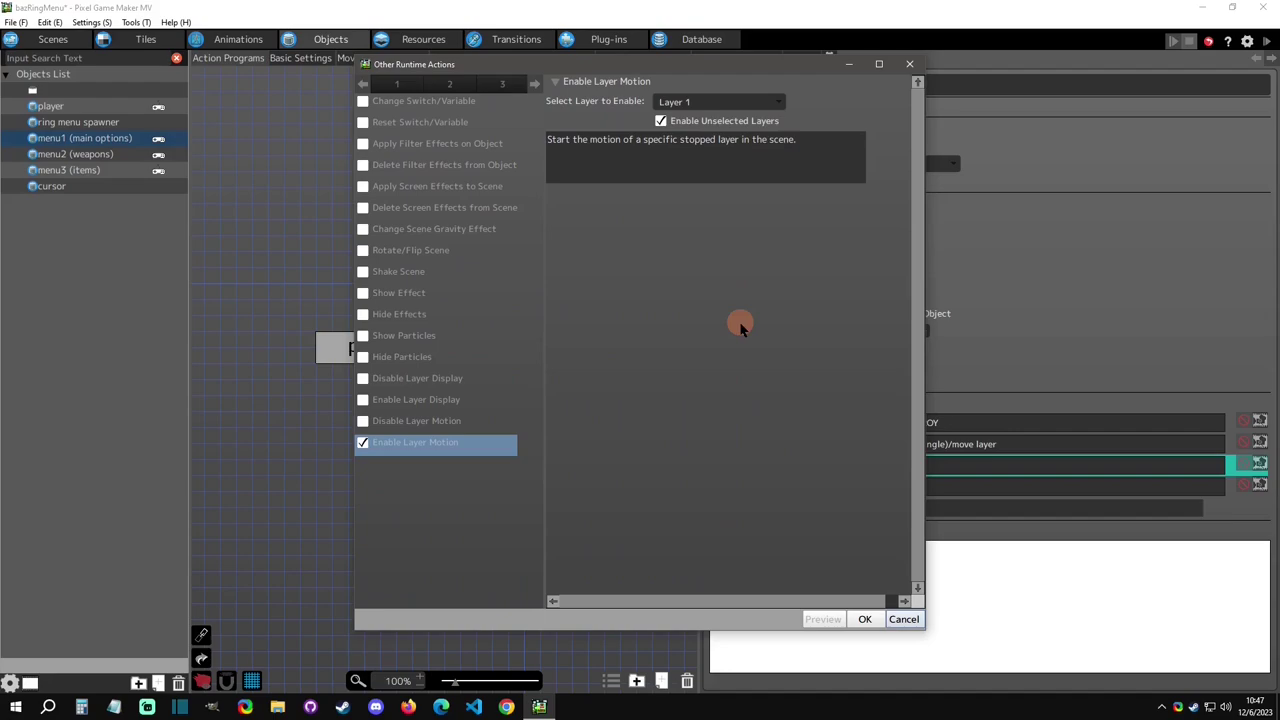
click(903, 619)
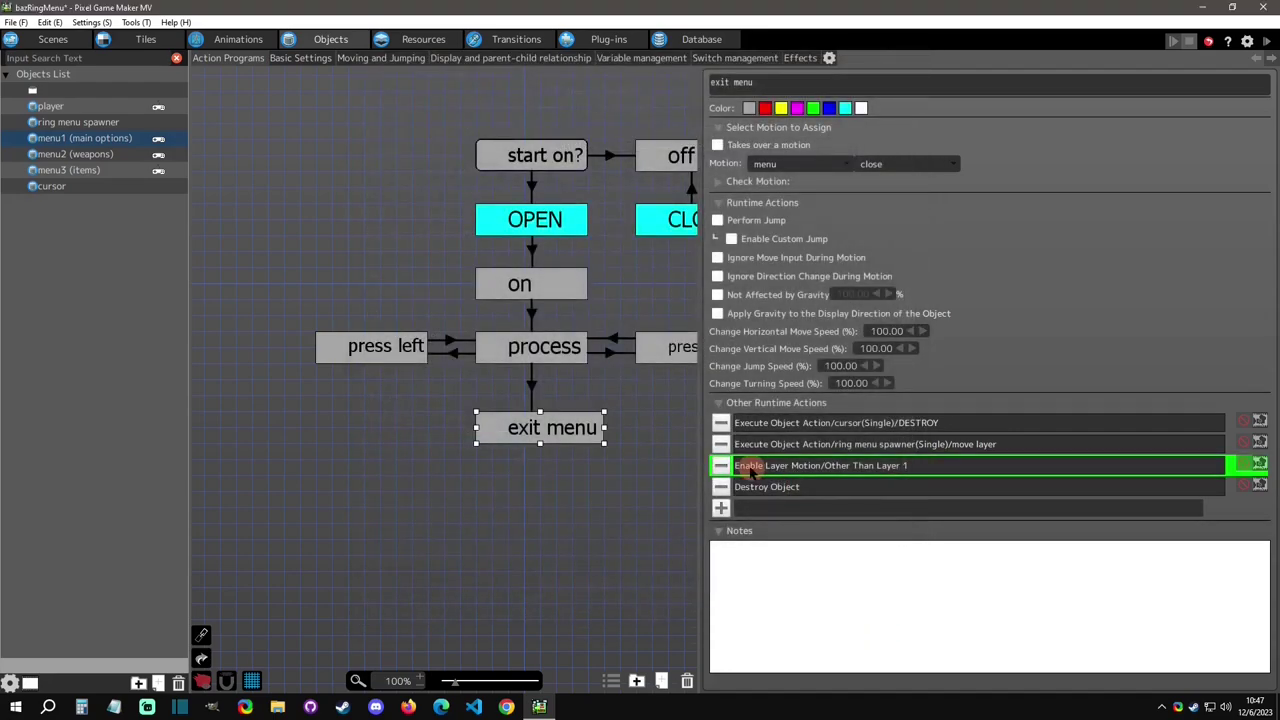
Step: Open the cursor object's action program, widen the canvas and view its ON action
click(71, 187)
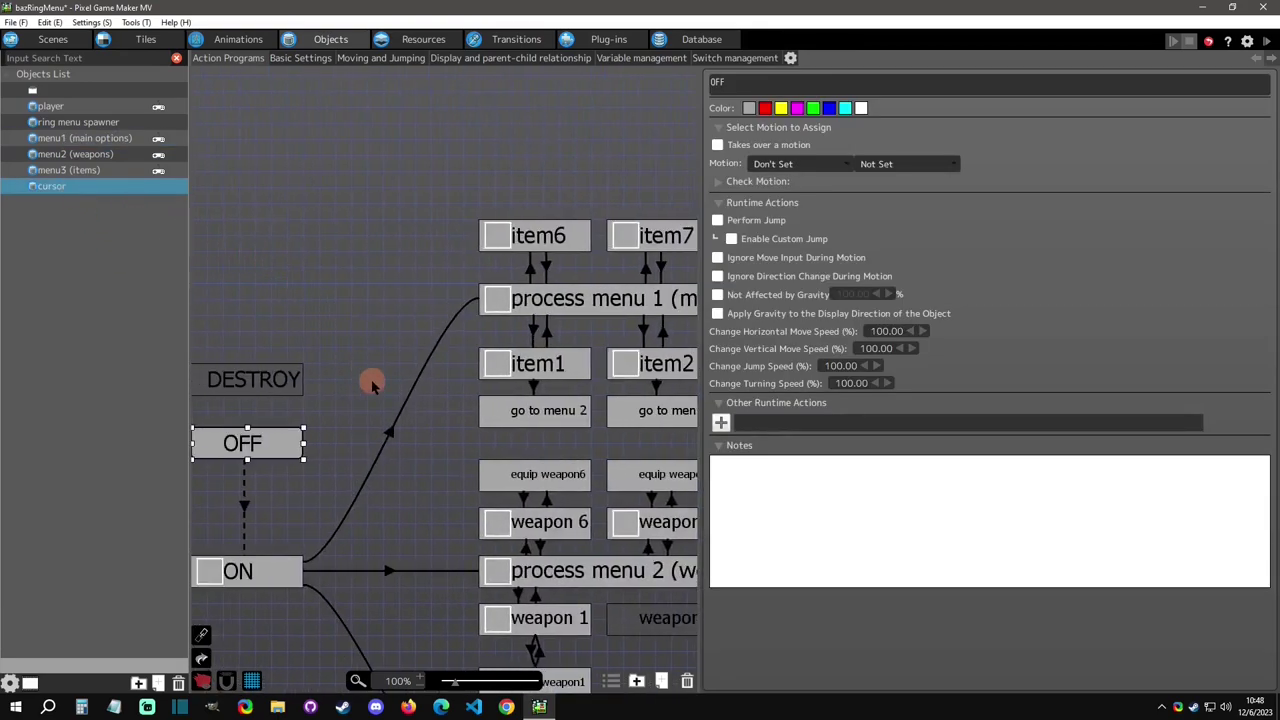
scroll(363, 330, down, 2)
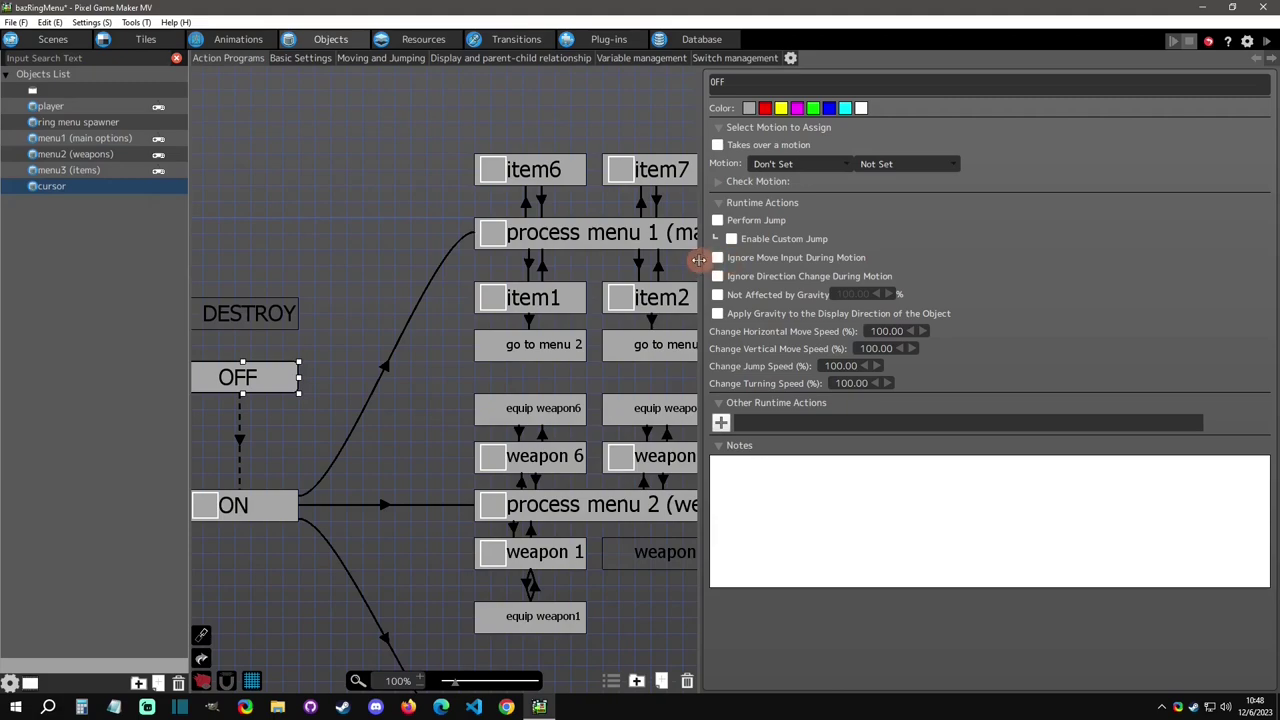
click(572, 366)
drag(572, 366, 558, 290)
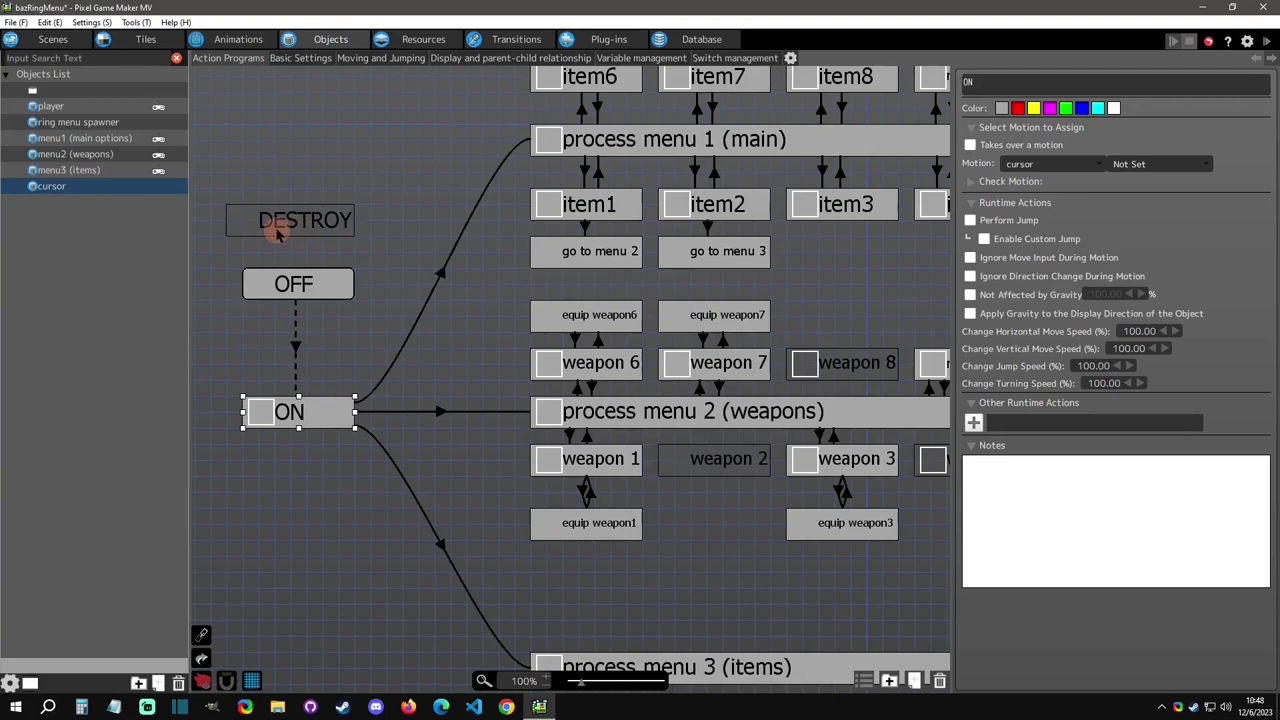
Step: Look over the cursor's process menu 1, process menu 2 and process menu 3 actions with their item and weapon branches
drag(497, 200, 345, 268)
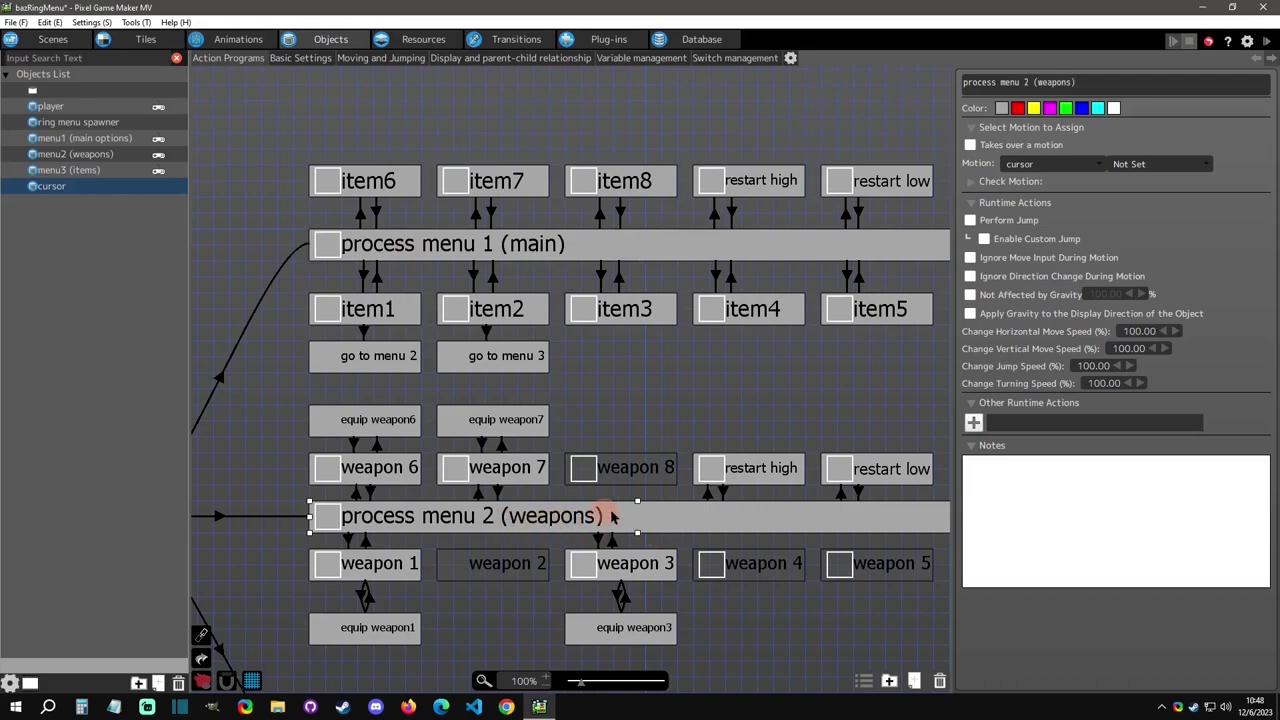
scroll(620, 525, down, 3)
click(510, 475)
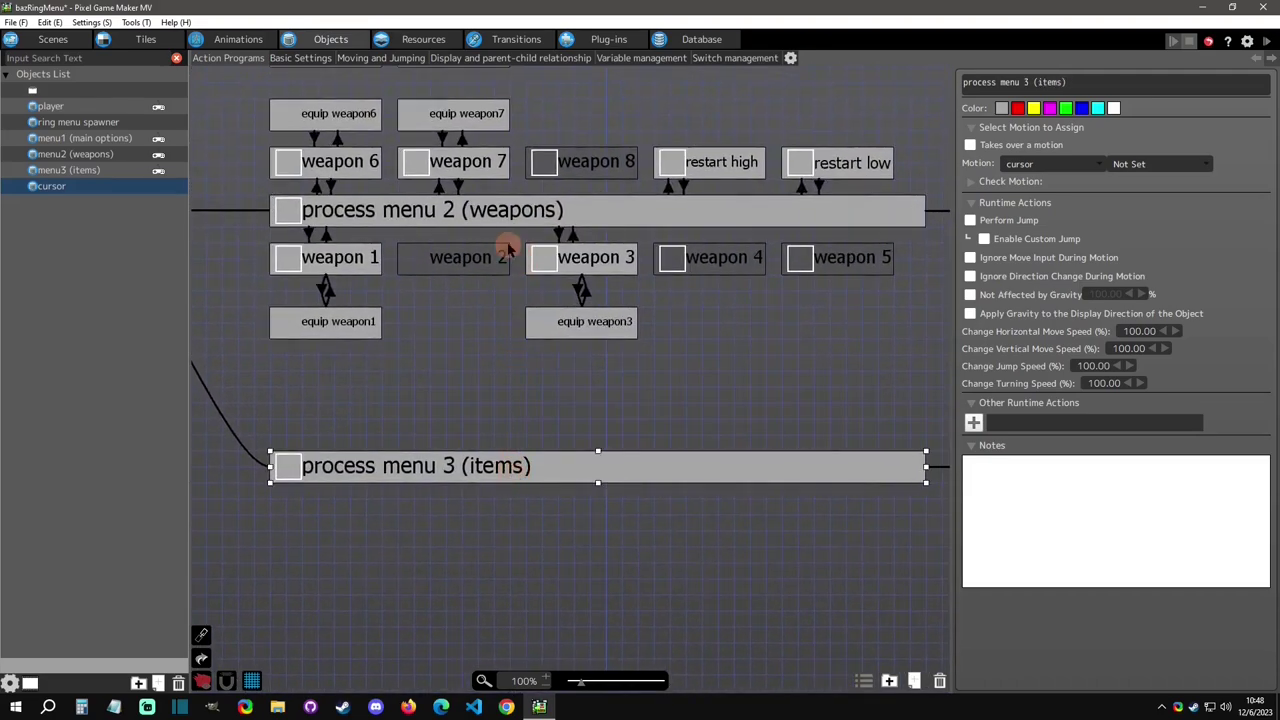
scroll(508, 260, up, 2)
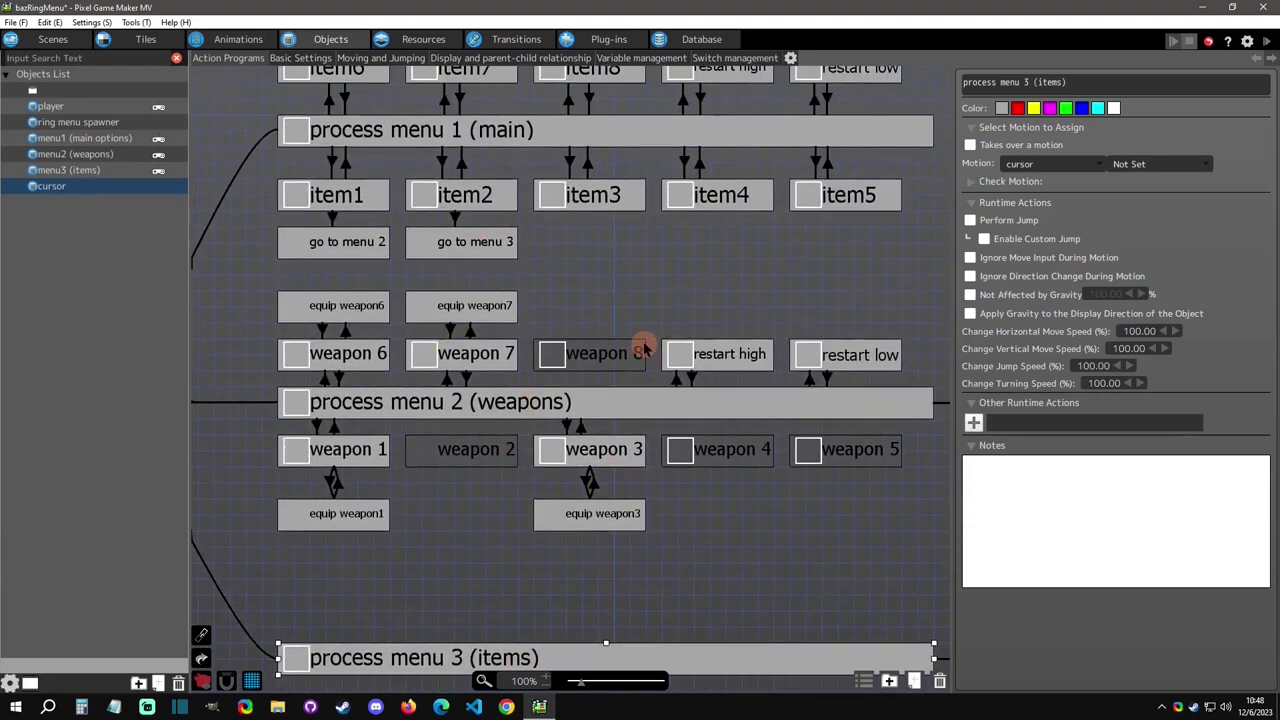
middle_drag(591, 271, 591, 378)
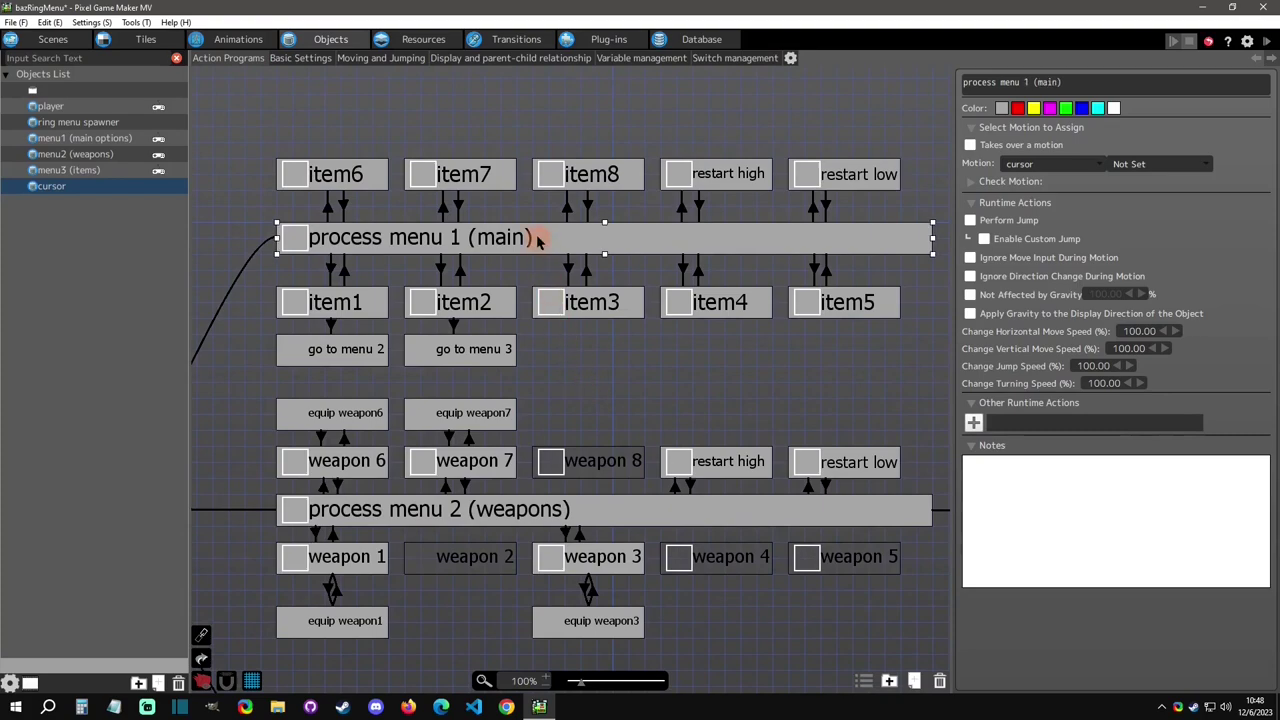
Step: Inspect the Show Text settings of the cursor's item1 action and the conditions on the link from process menu 1 to item1
click(340, 305)
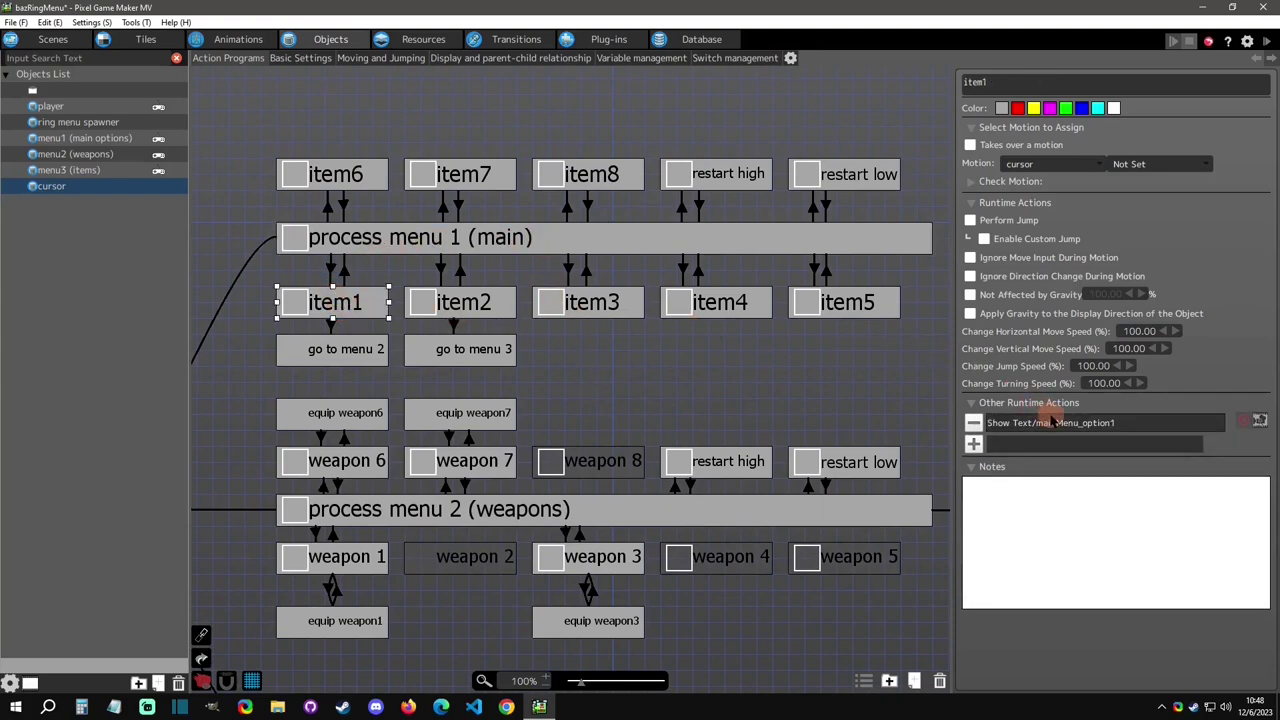
double_click(1045, 422)
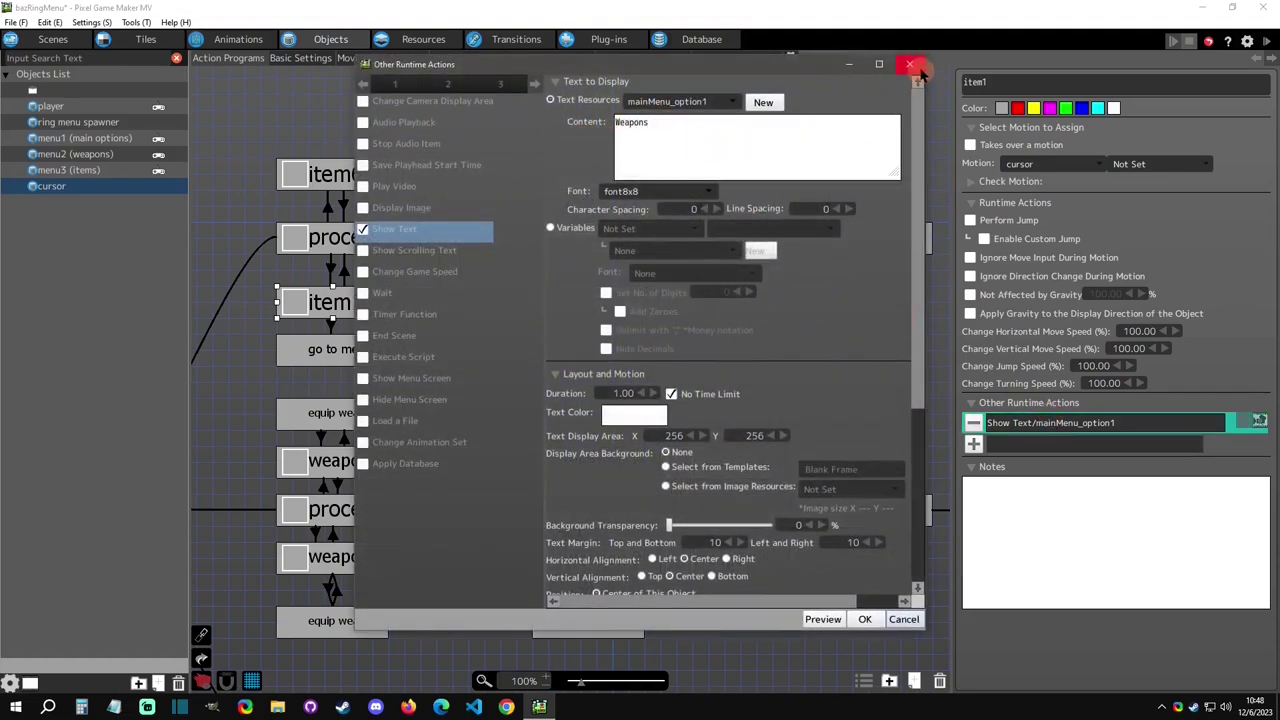
click(909, 63)
click(335, 268)
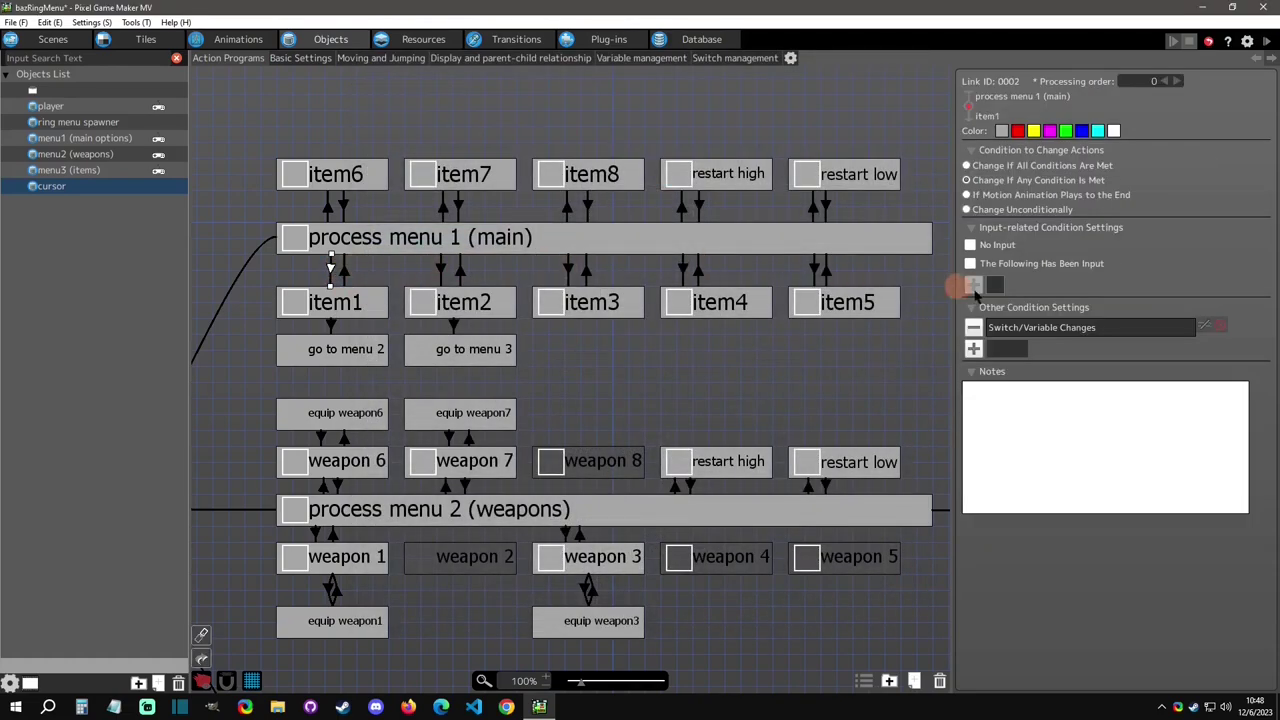
Step: Inspect the variable condition on the process menu 1 to item1 link and the variable change in menu1's press right action, widening the properties area
double_click(1050, 327)
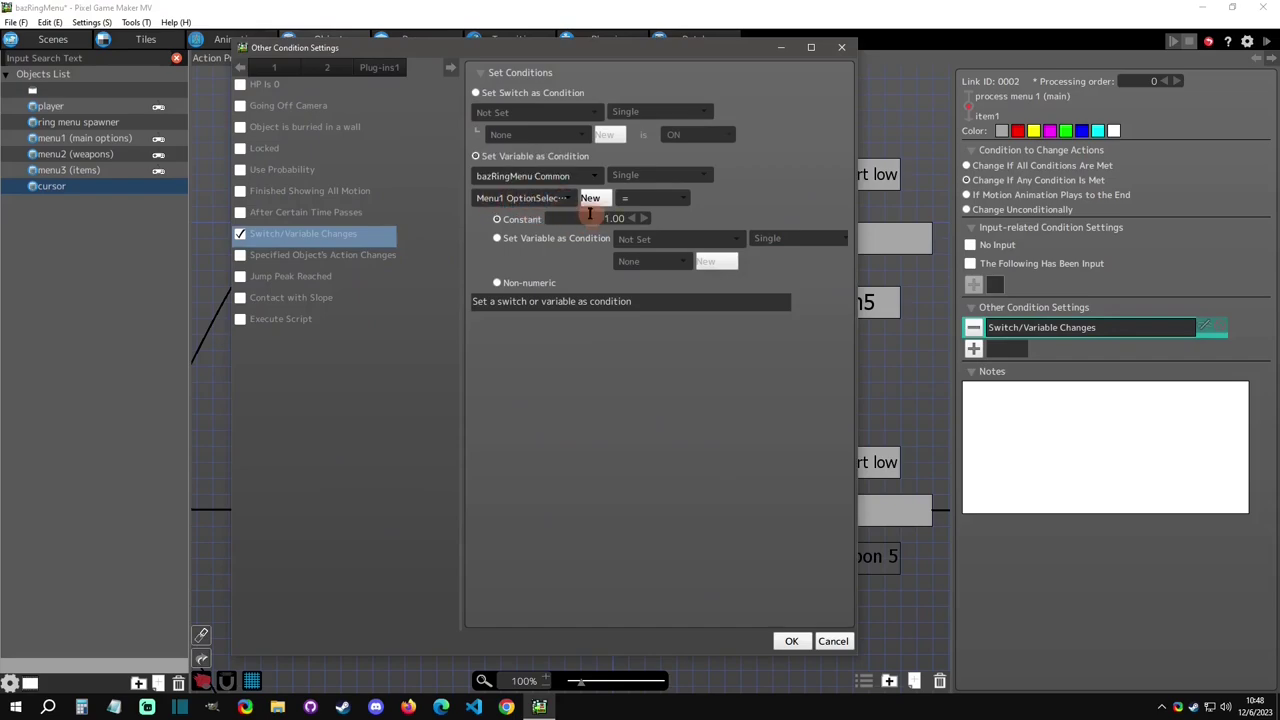
click(843, 48)
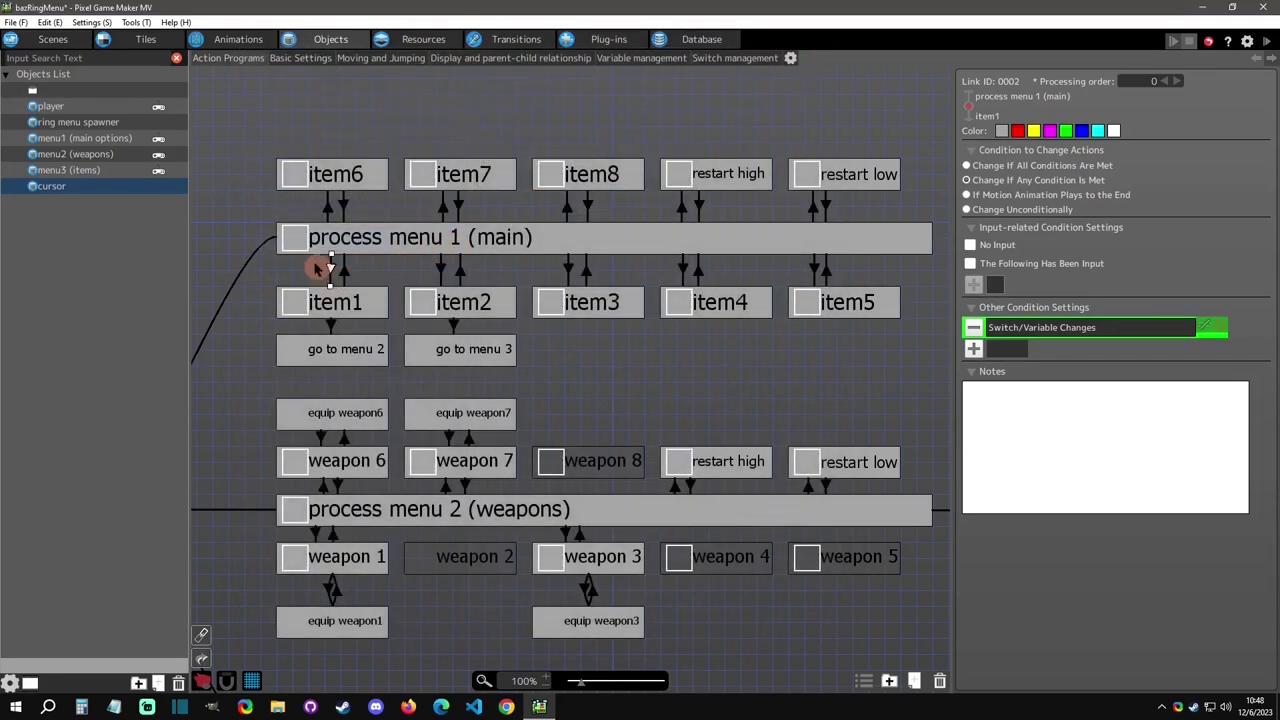
click(112, 138)
click(790, 285)
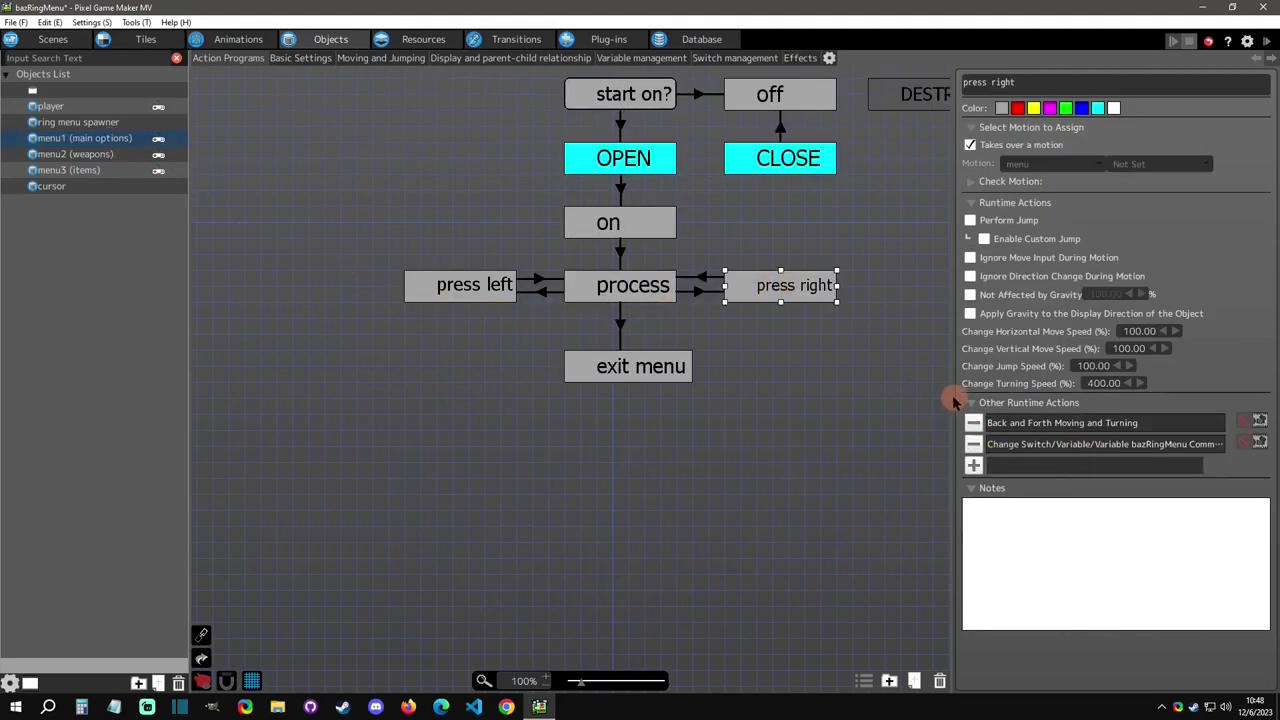
drag(953, 398, 862, 398)
double_click(1090, 444)
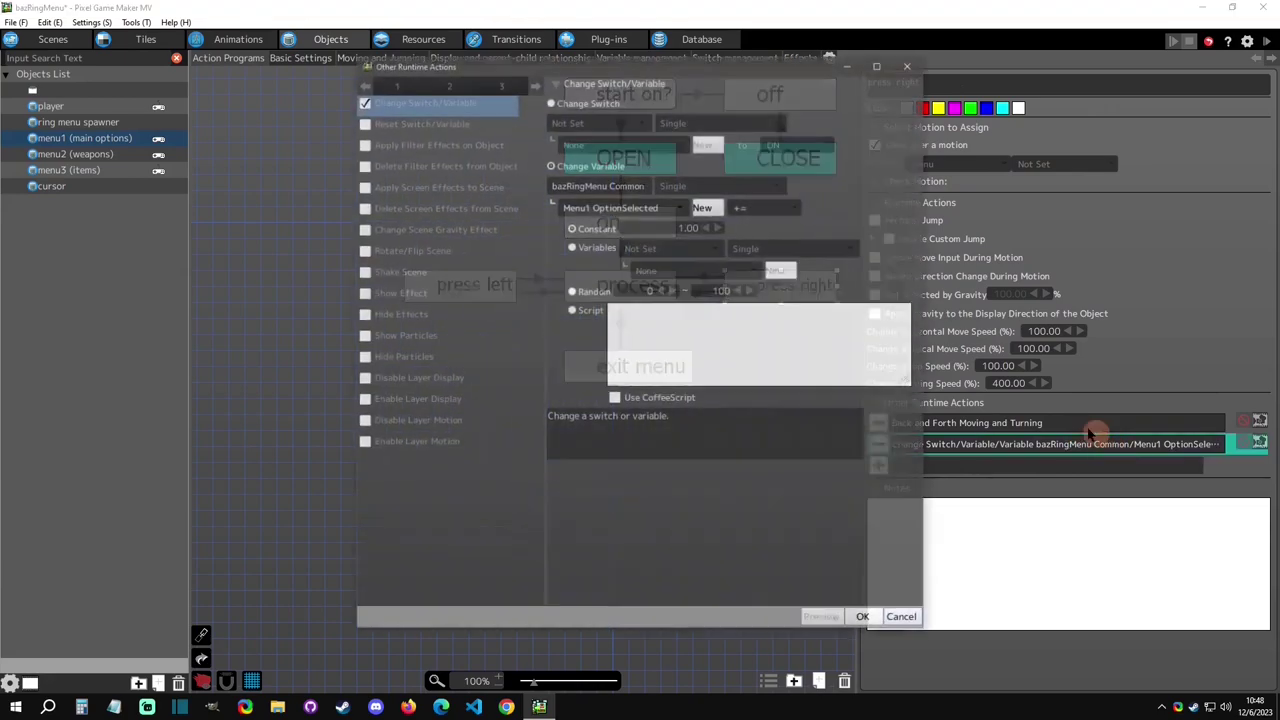
click(909, 64)
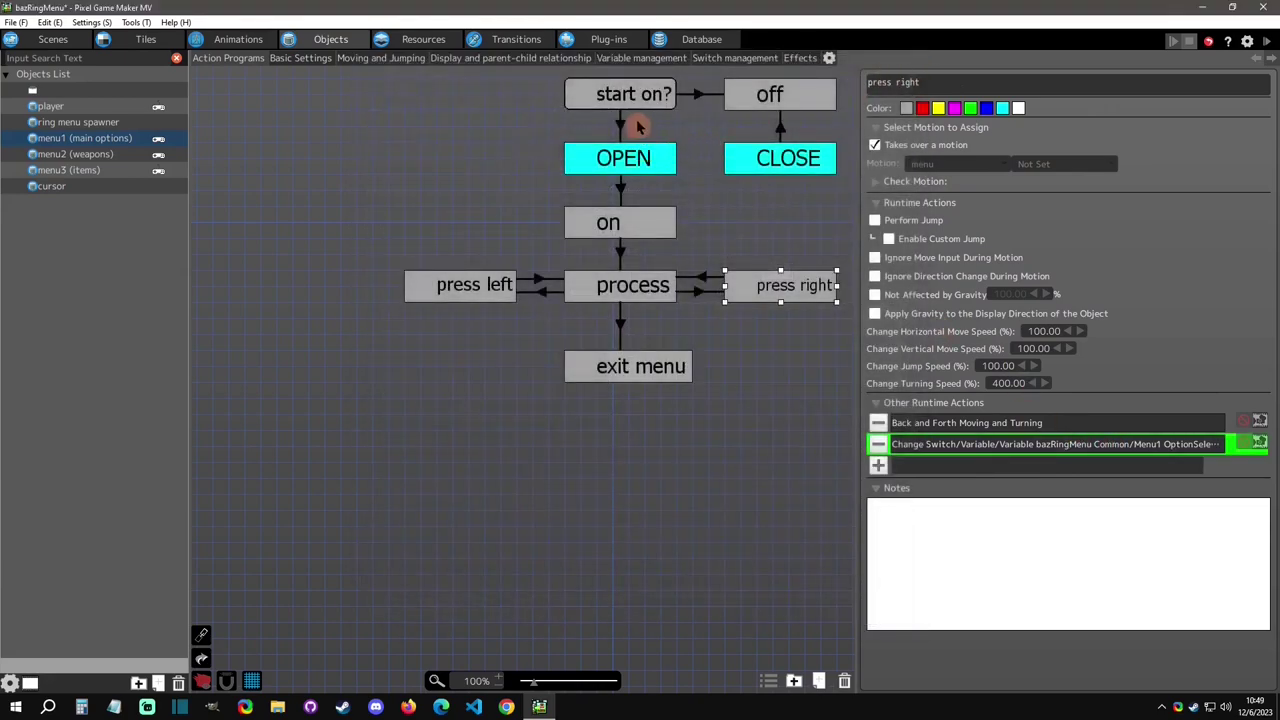
Step: Look over the runtime actions of menu1's OPEN, on and process actions
click(645, 157)
click(1124, 424)
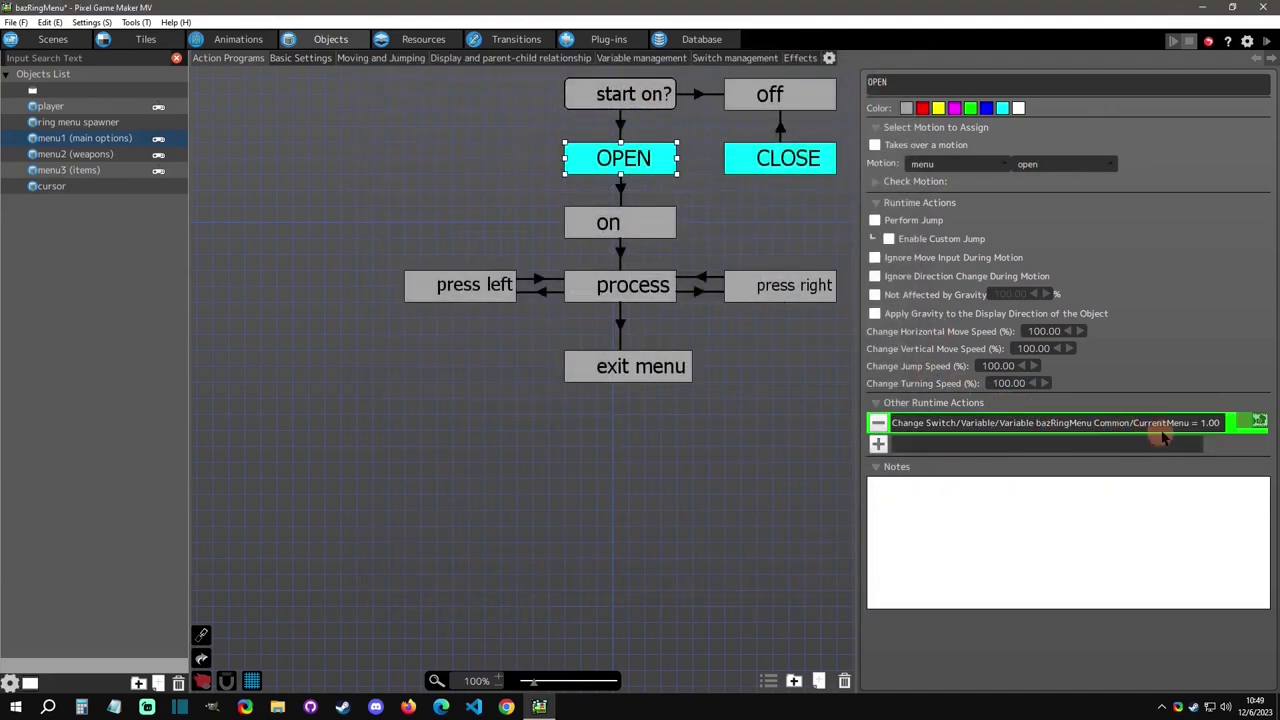
click(652, 214)
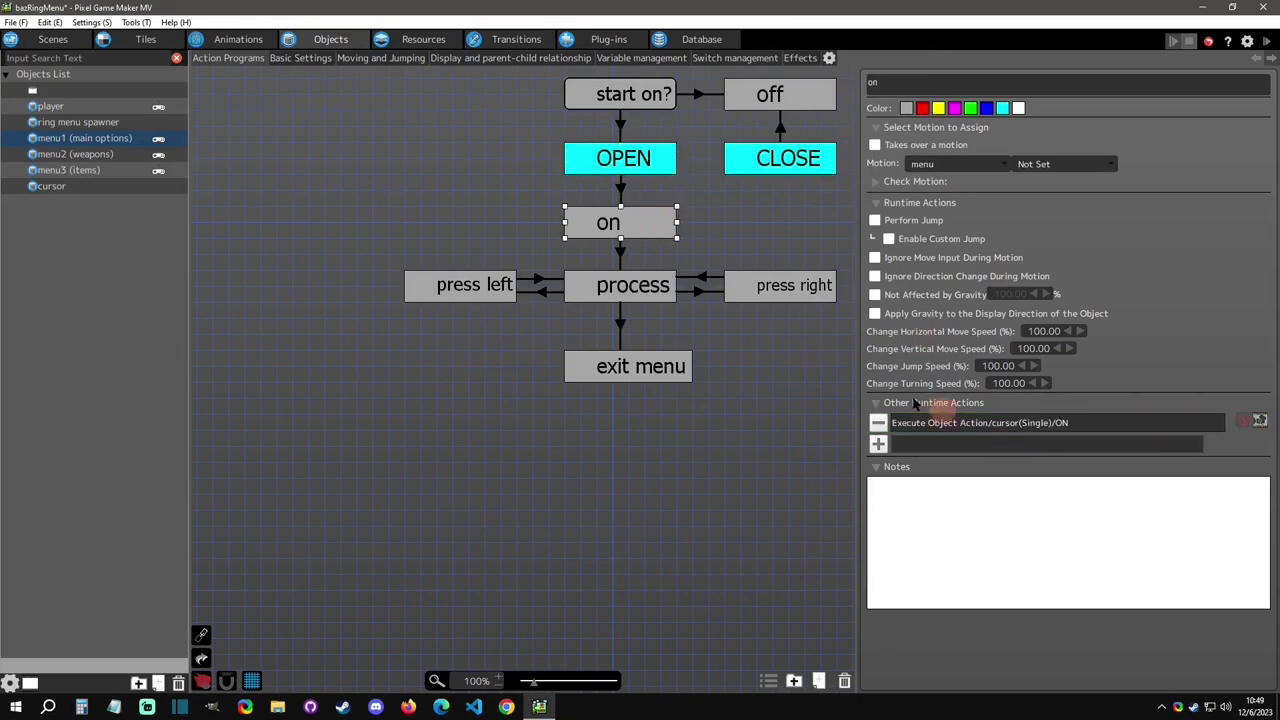
click(630, 285)
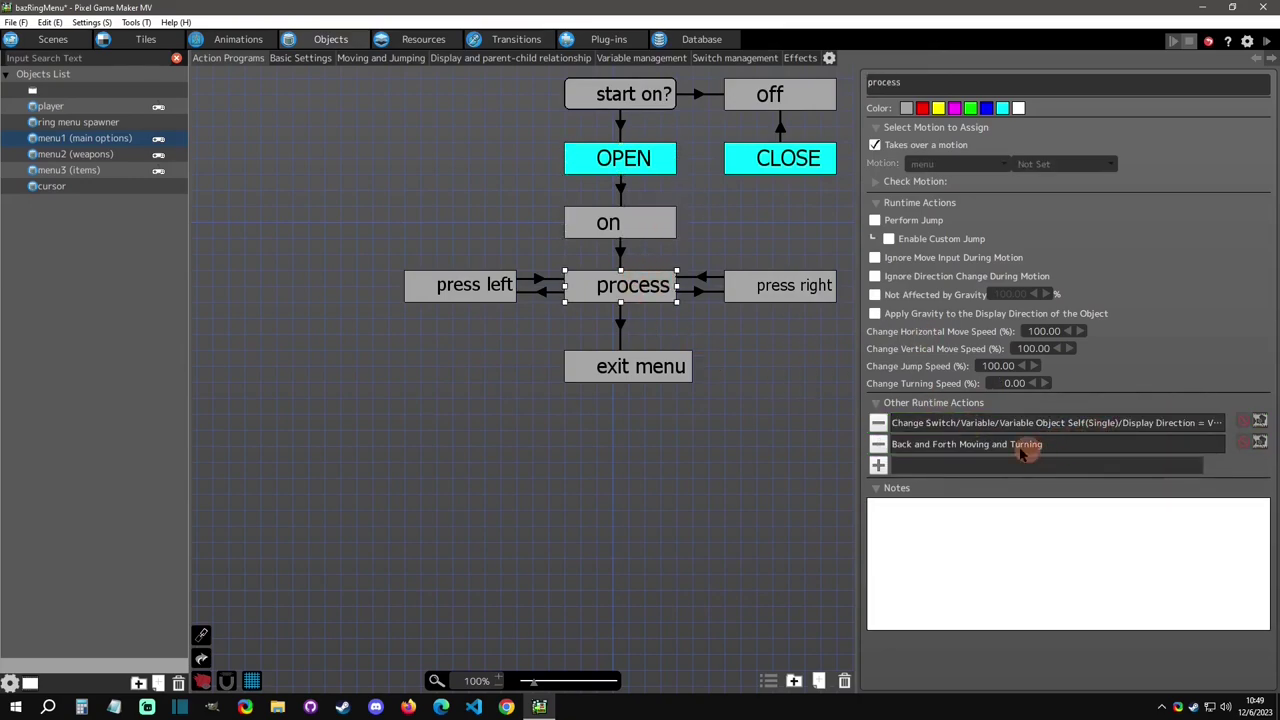
Step: Examine the Change Switch/Variable settings of menu1's press right action again
click(776, 289)
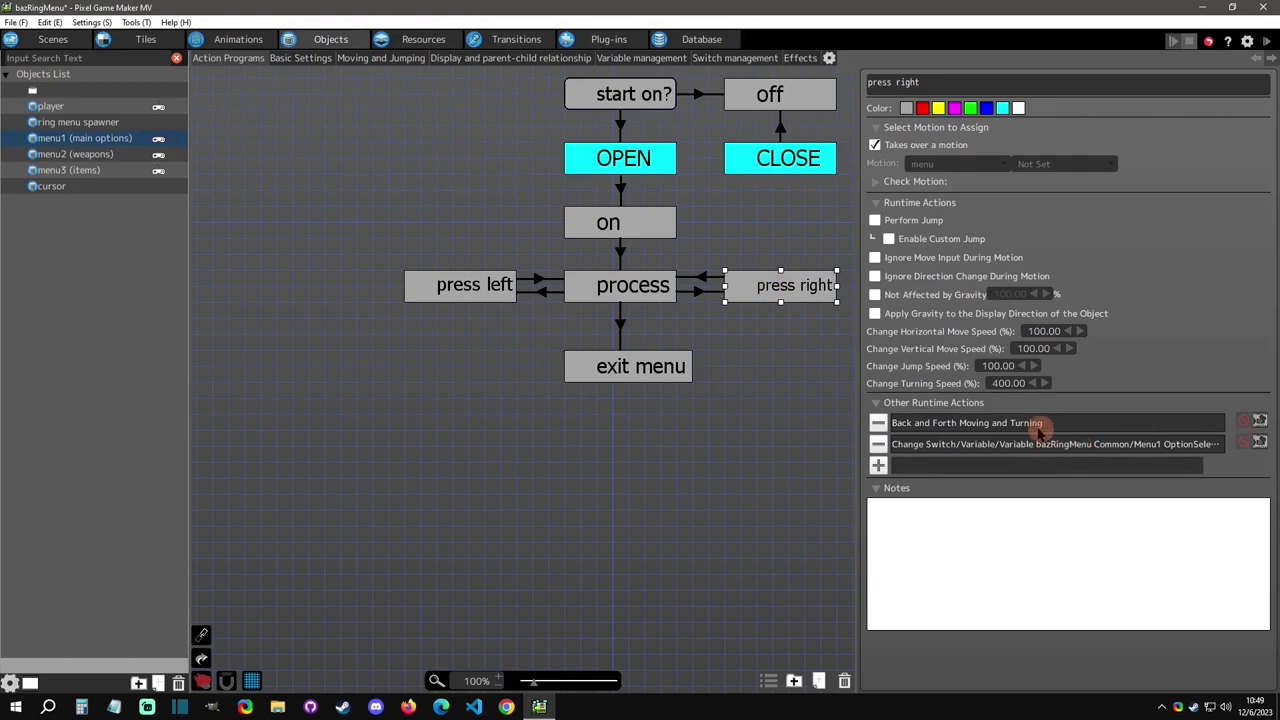
double_click(1025, 447)
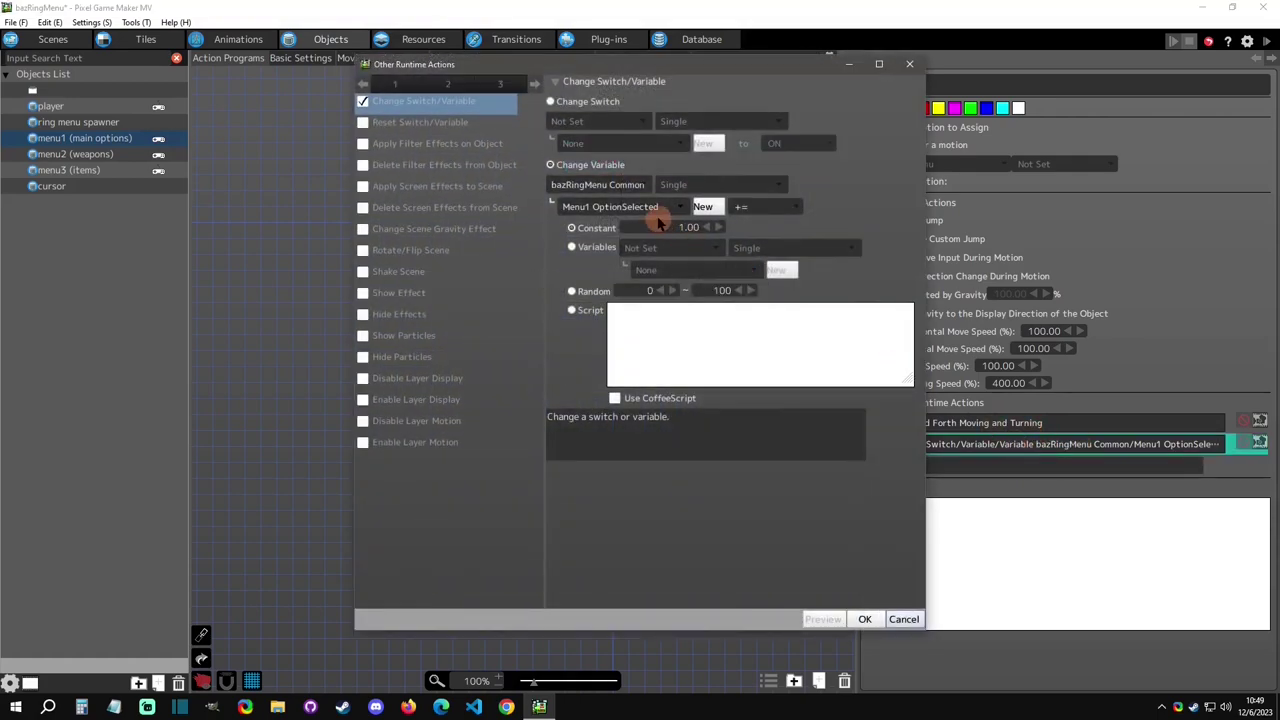
click(907, 64)
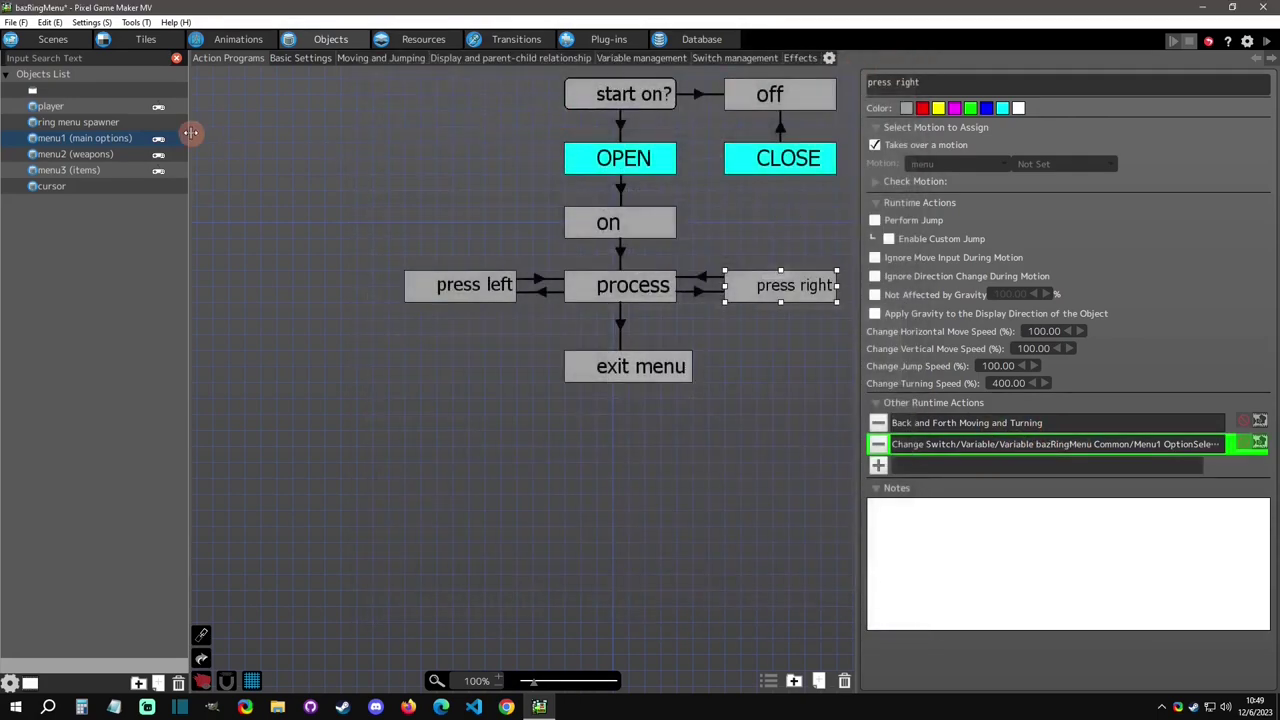
Step: Return to the cursor object and inspect the Specified Object's Action Changes condition on the link from item1 to go to menu 2
click(108, 153)
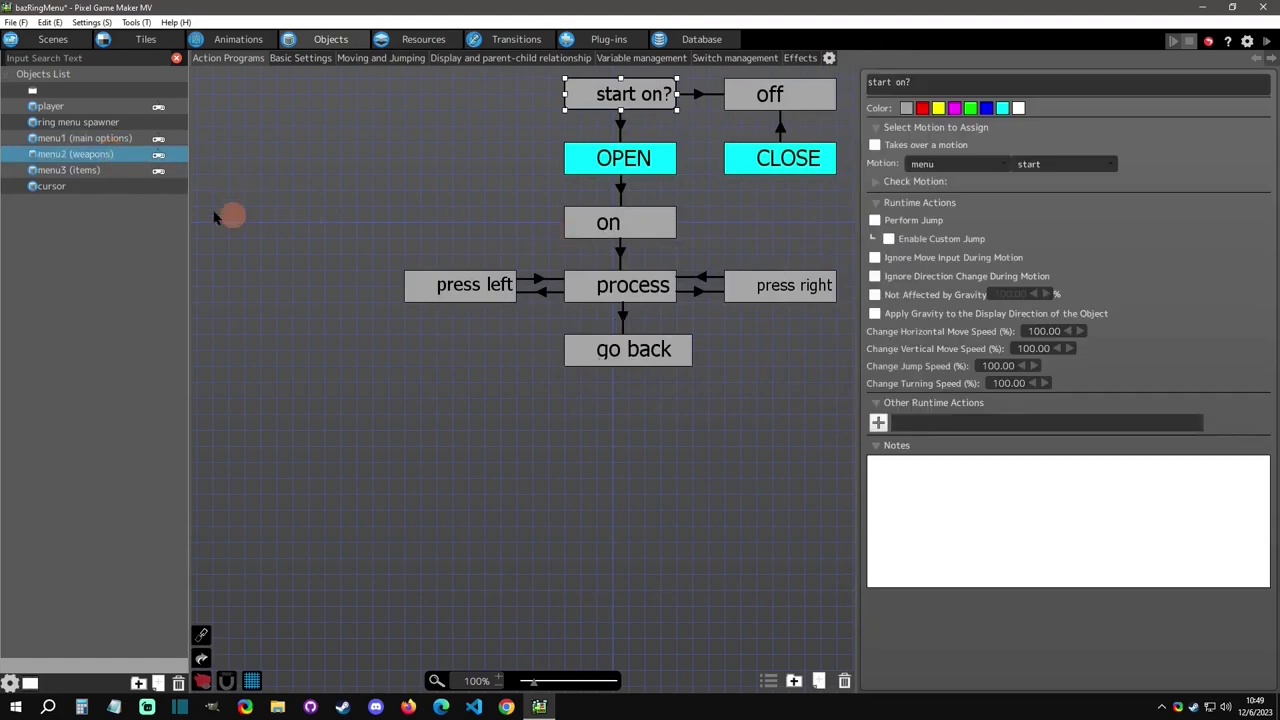
click(76, 186)
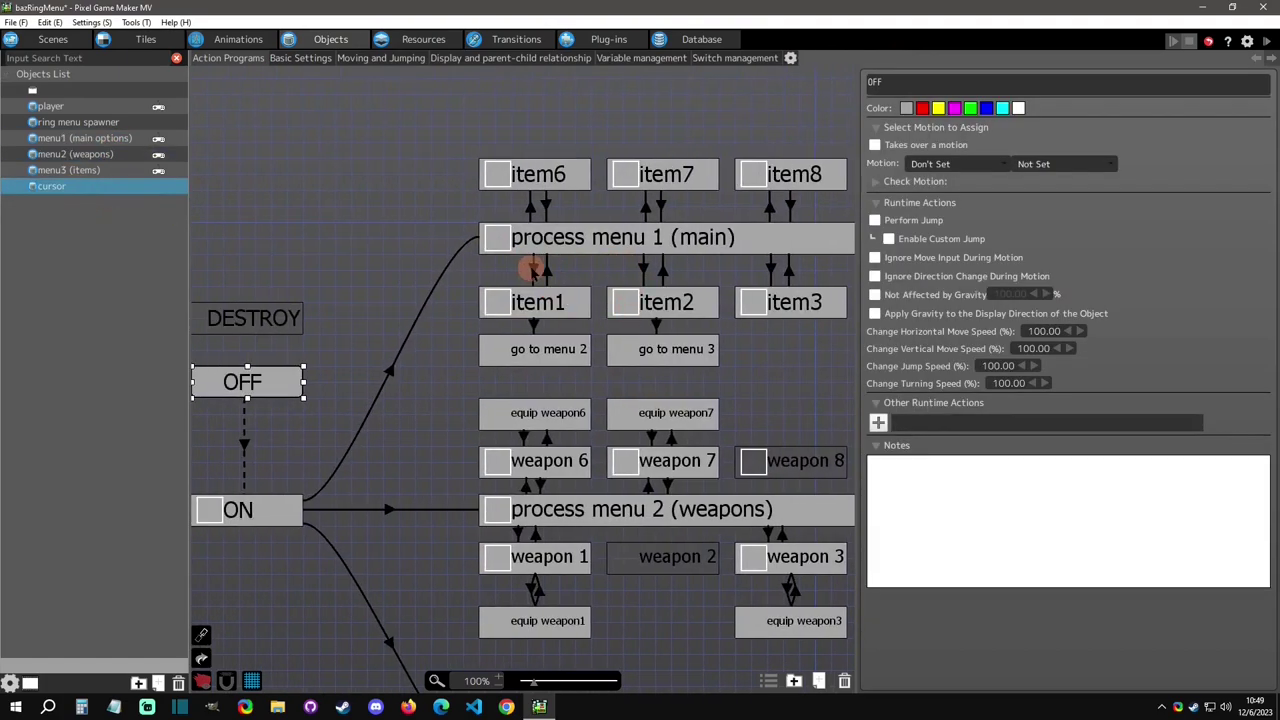
click(534, 267)
click(538, 302)
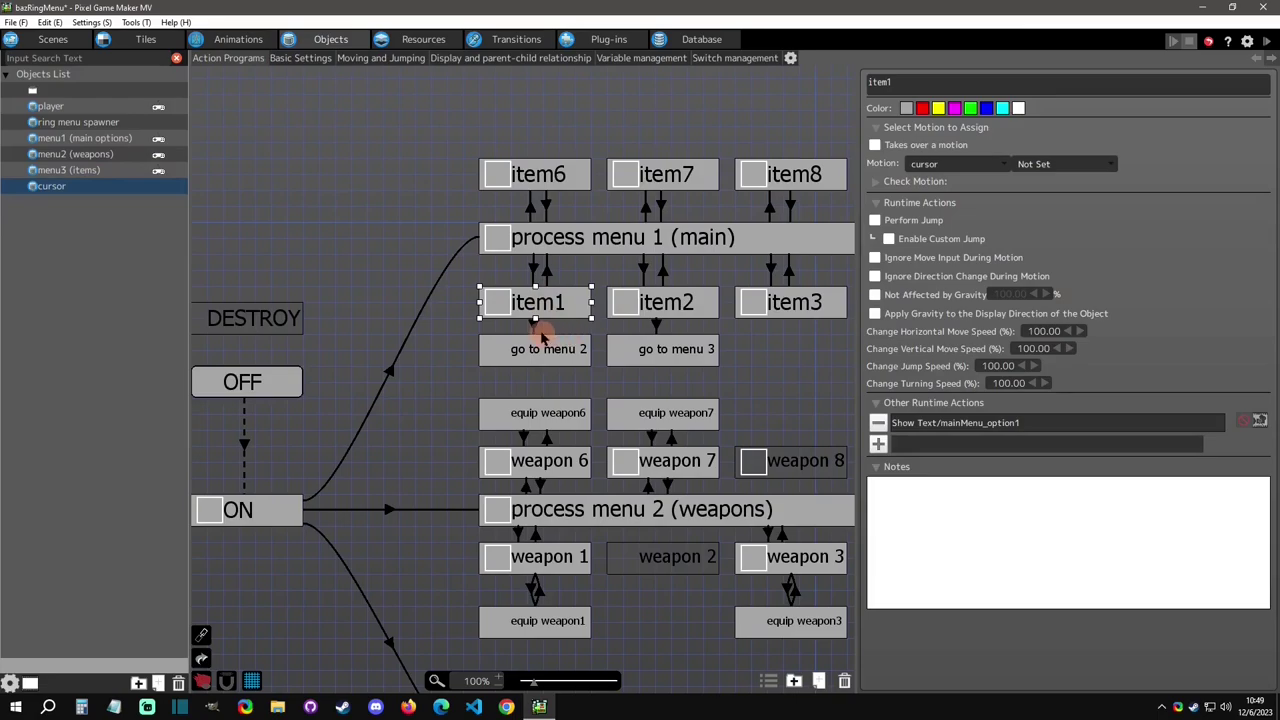
click(535, 327)
double_click(940, 348)
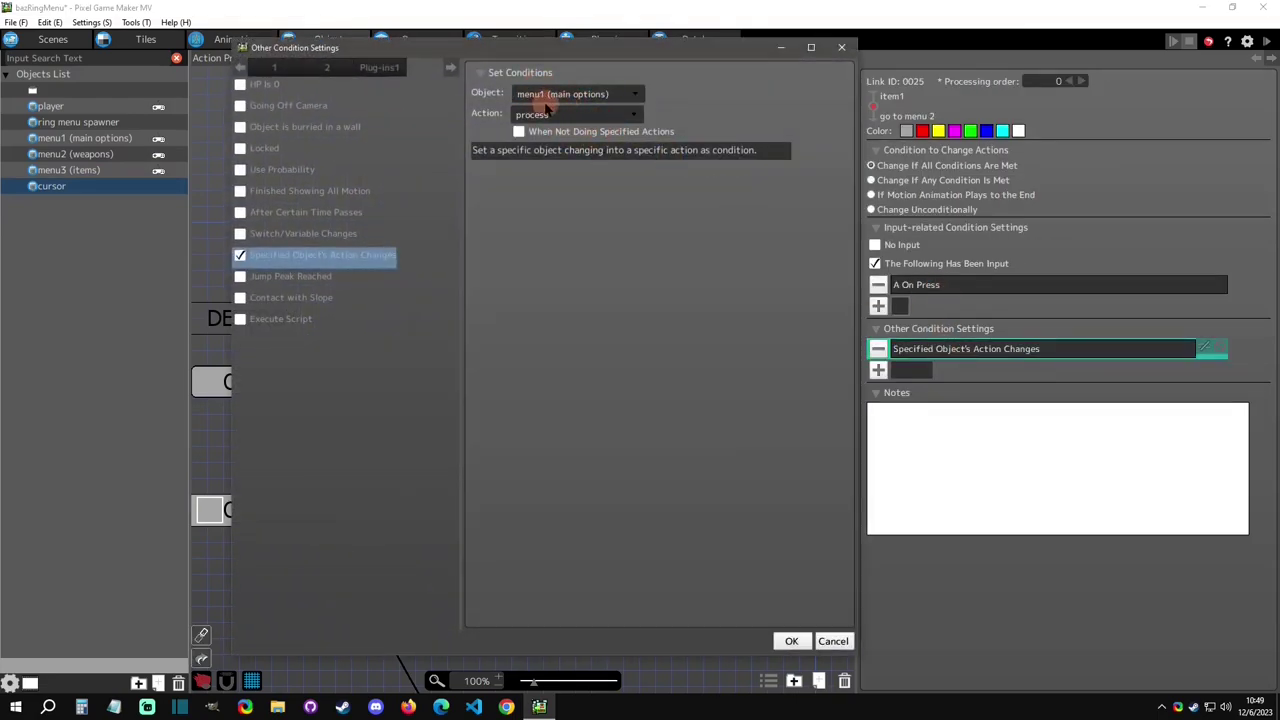
click(841, 48)
Step: View menu1's process and press right actions and the link between them
click(85, 138)
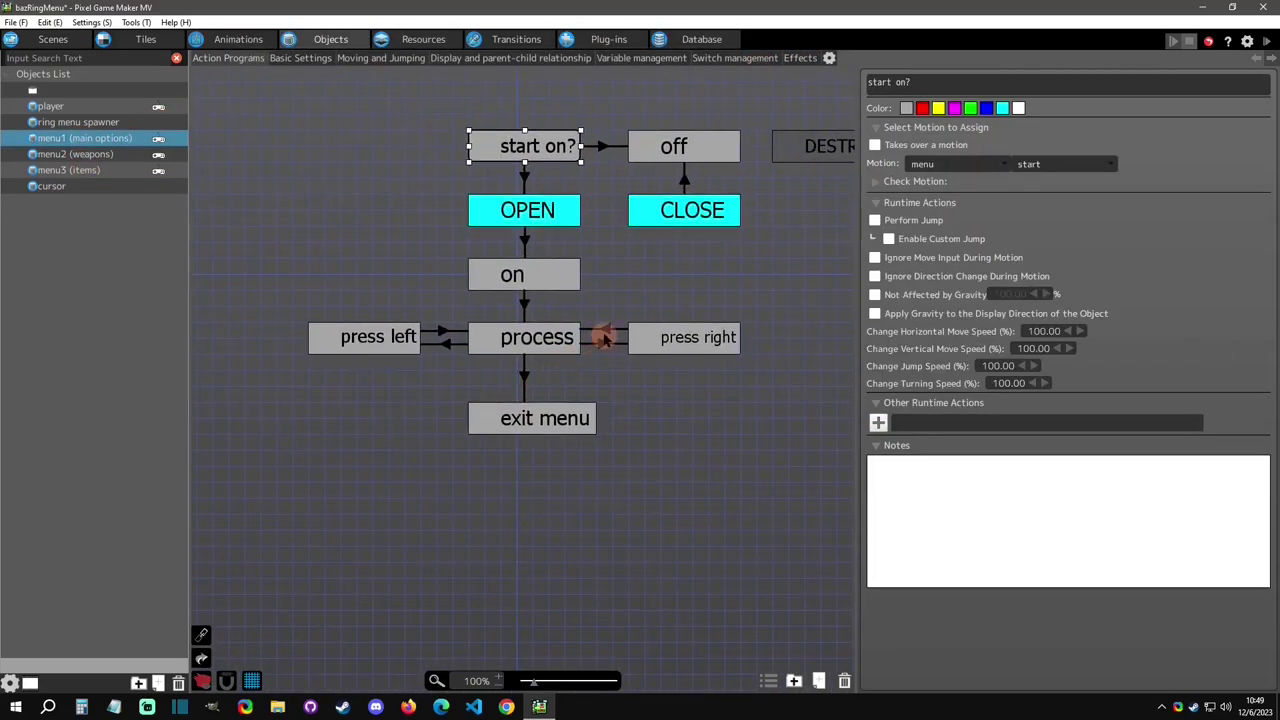
click(607, 333)
click(557, 343)
click(677, 340)
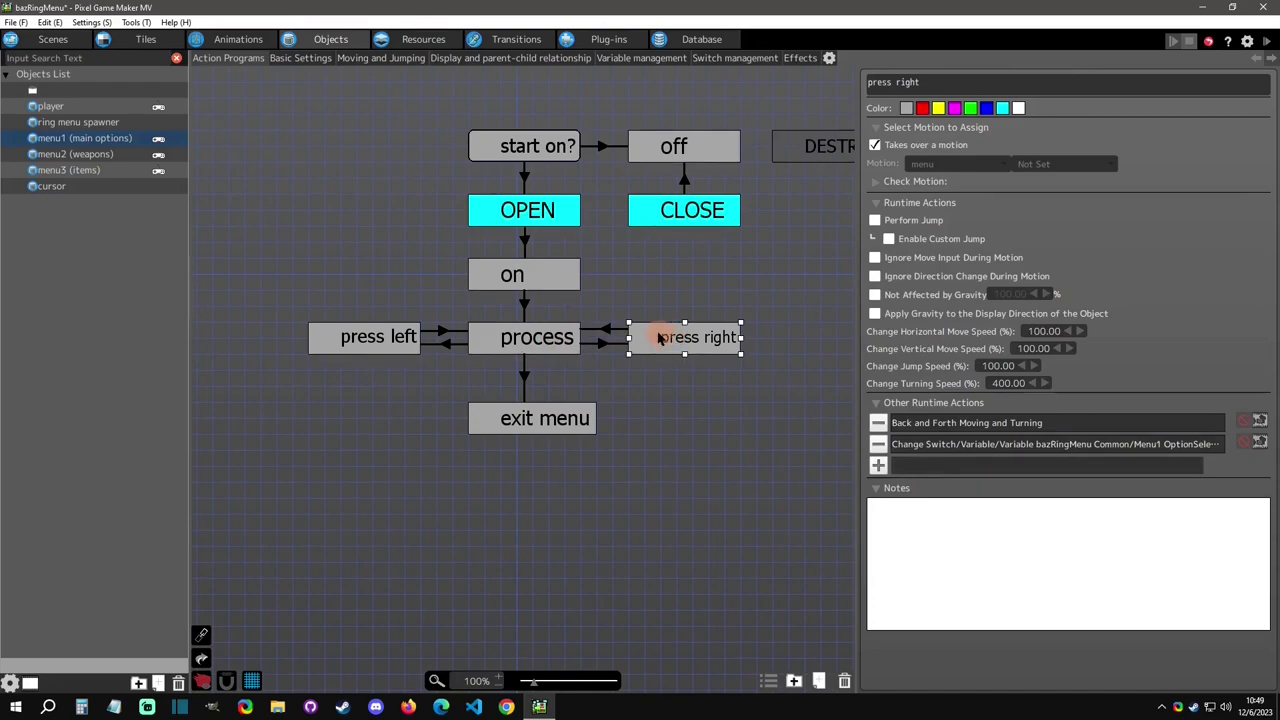
click(562, 341)
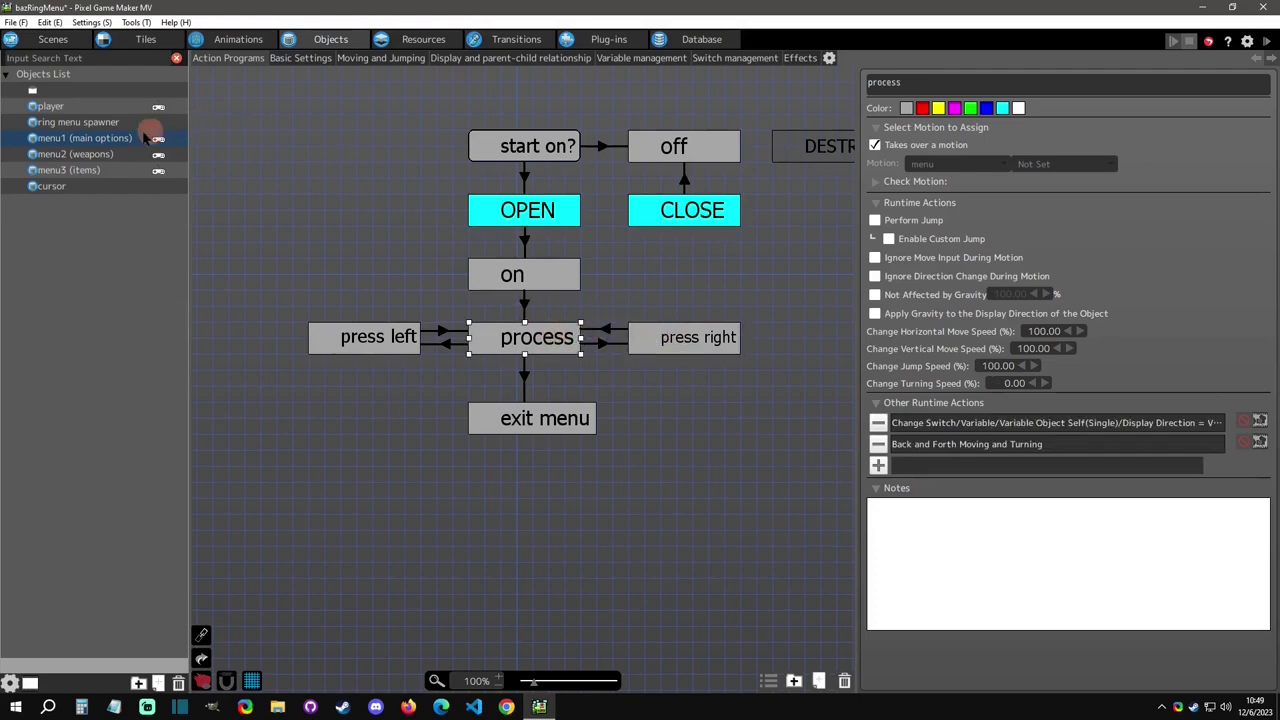
Step: Review the cursor's links from process menu 1 to item1 and on to go to menu 2, plus the go to menu 2 runtime actions
click(86, 185)
middle_drag(674, 327, 516, 264)
click(377, 252)
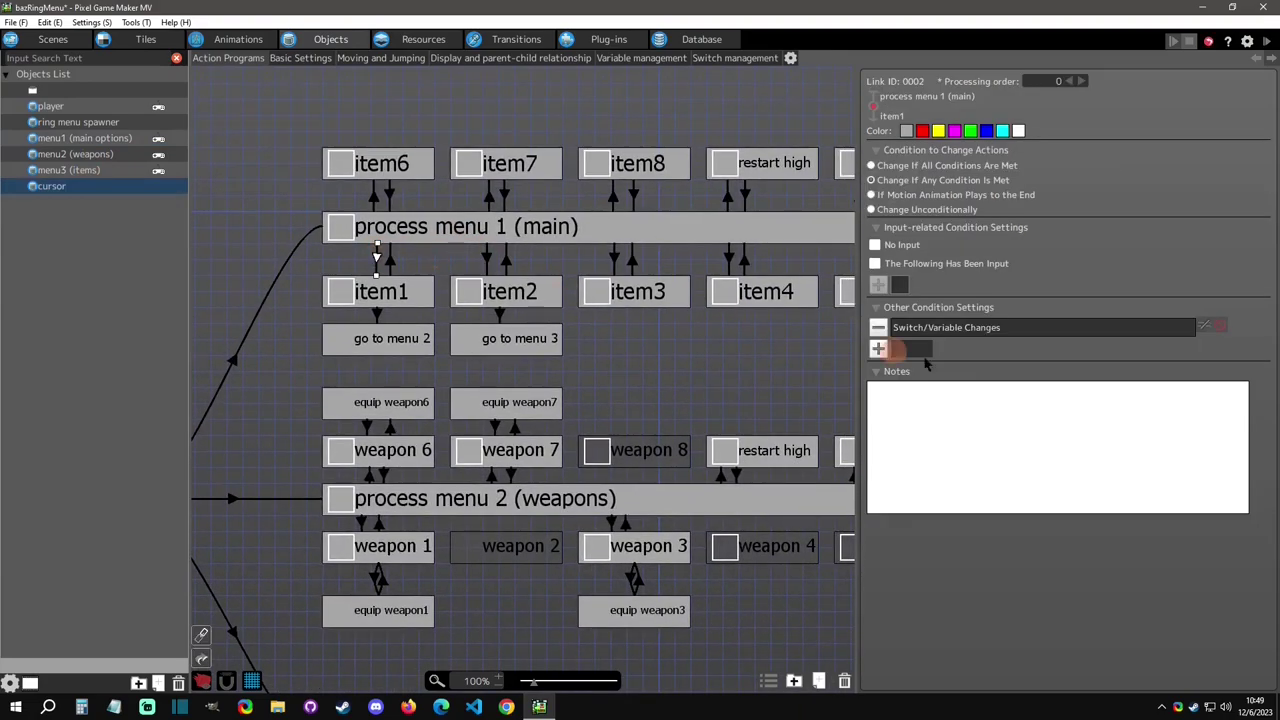
click(377, 314)
click(958, 349)
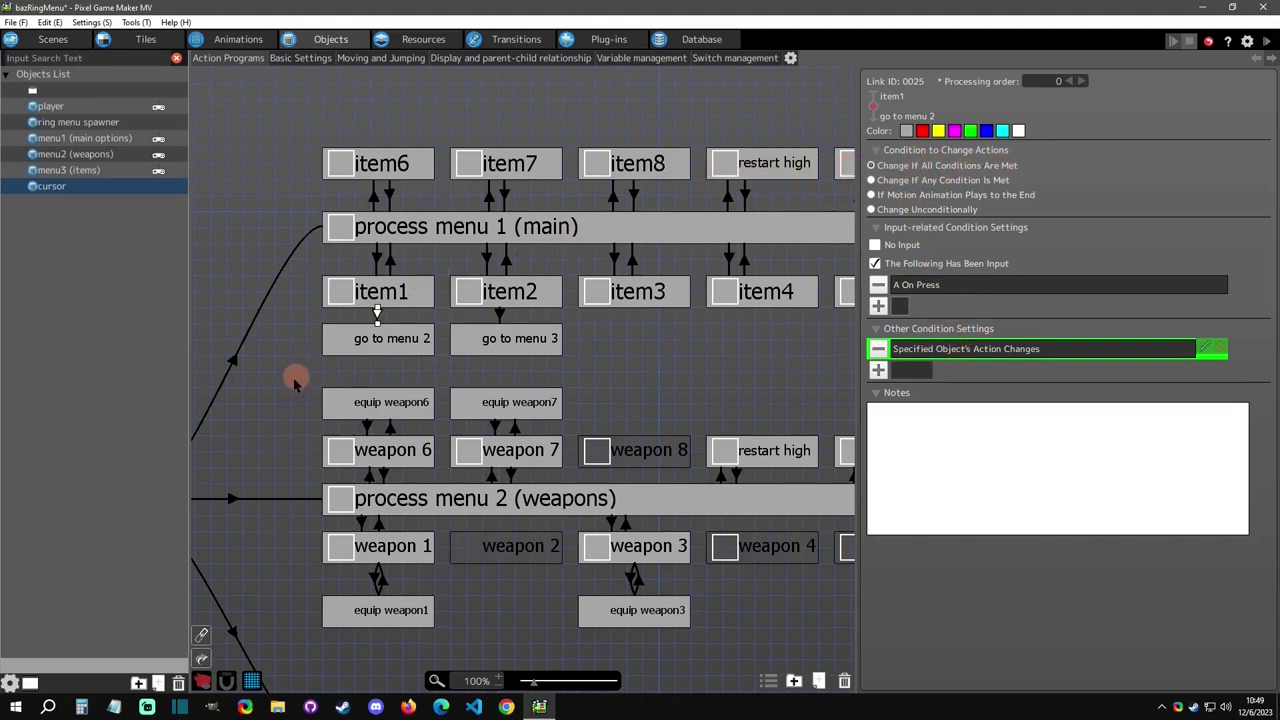
click(377, 345)
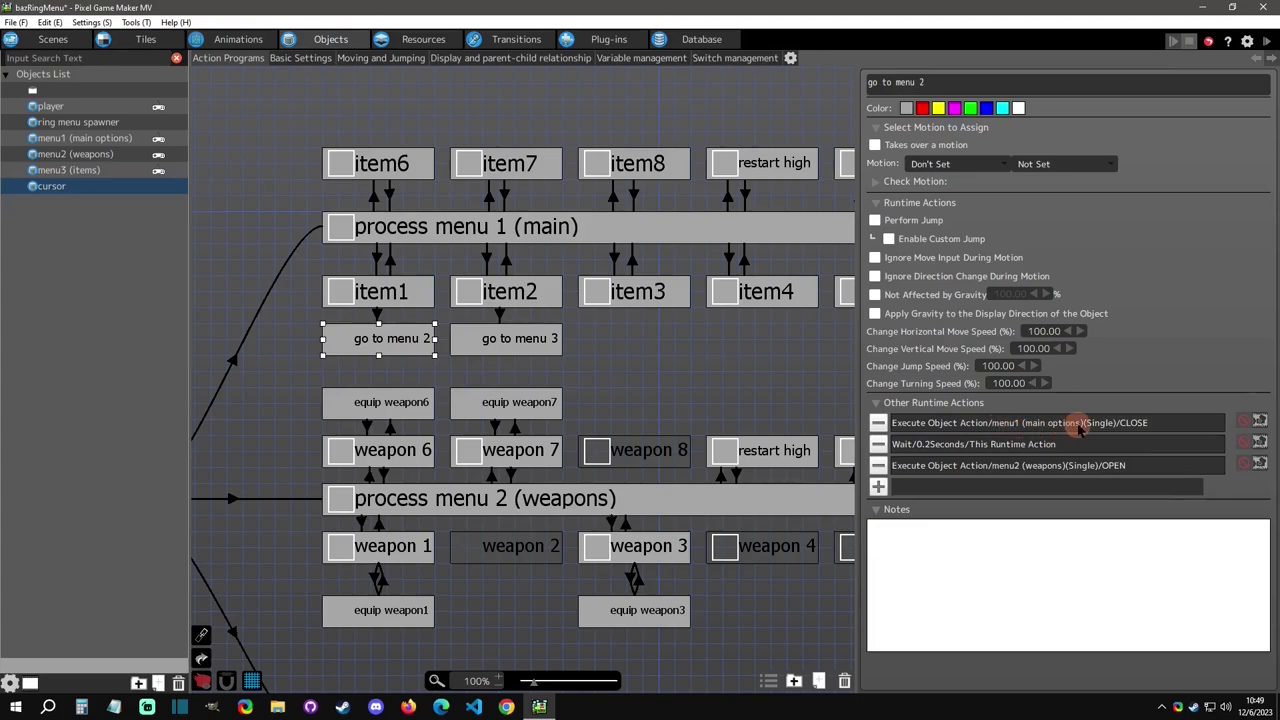
Step: Check menu1's CLOSE action, its link to off, and the off action
click(105, 142)
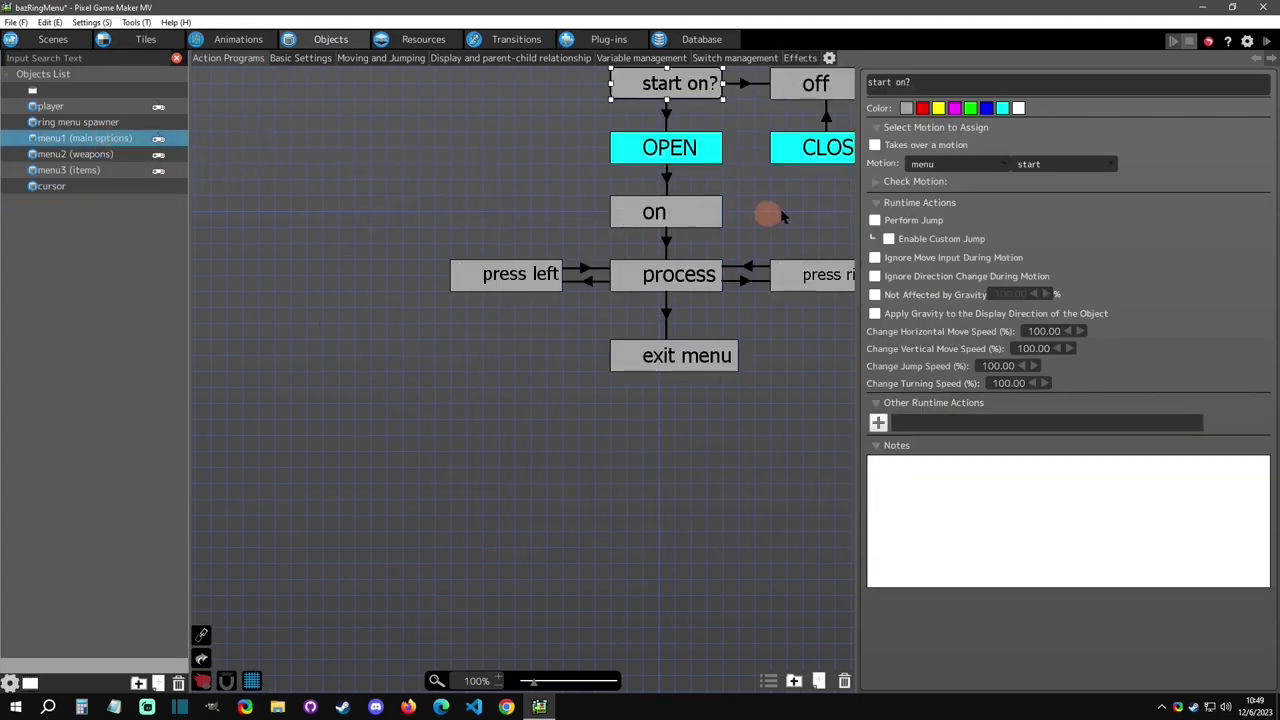
click(655, 250)
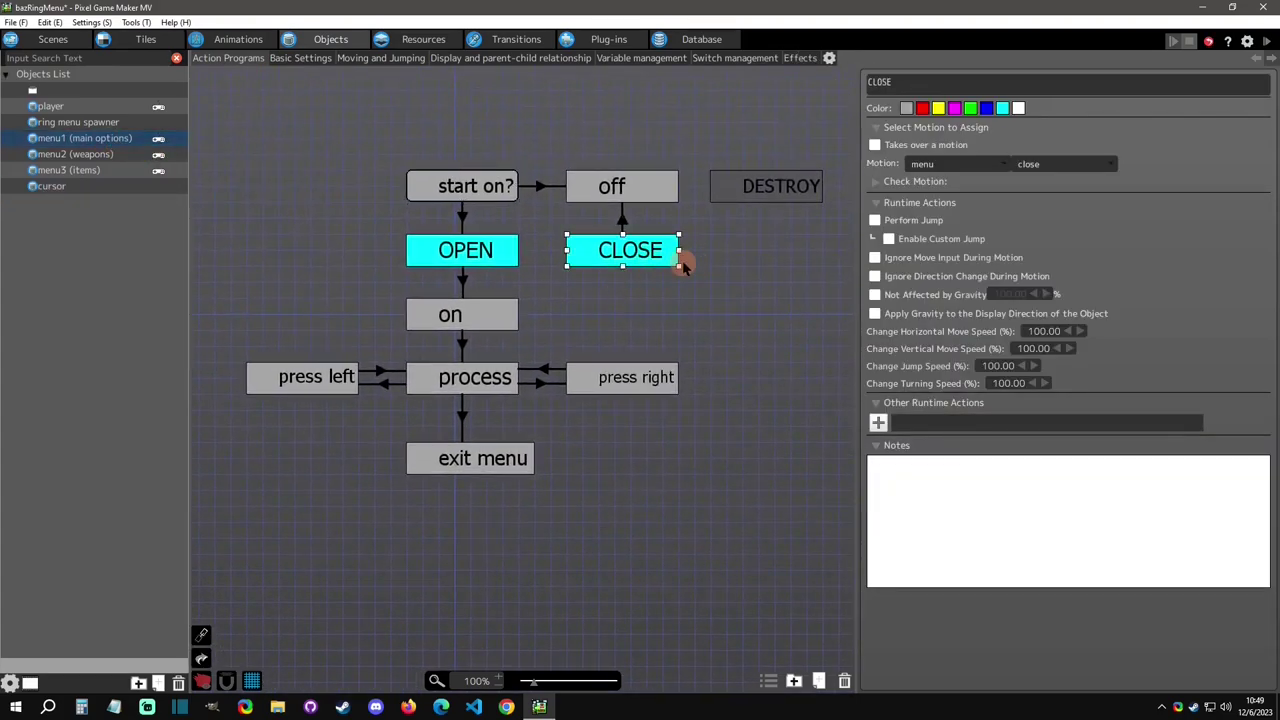
click(622, 219)
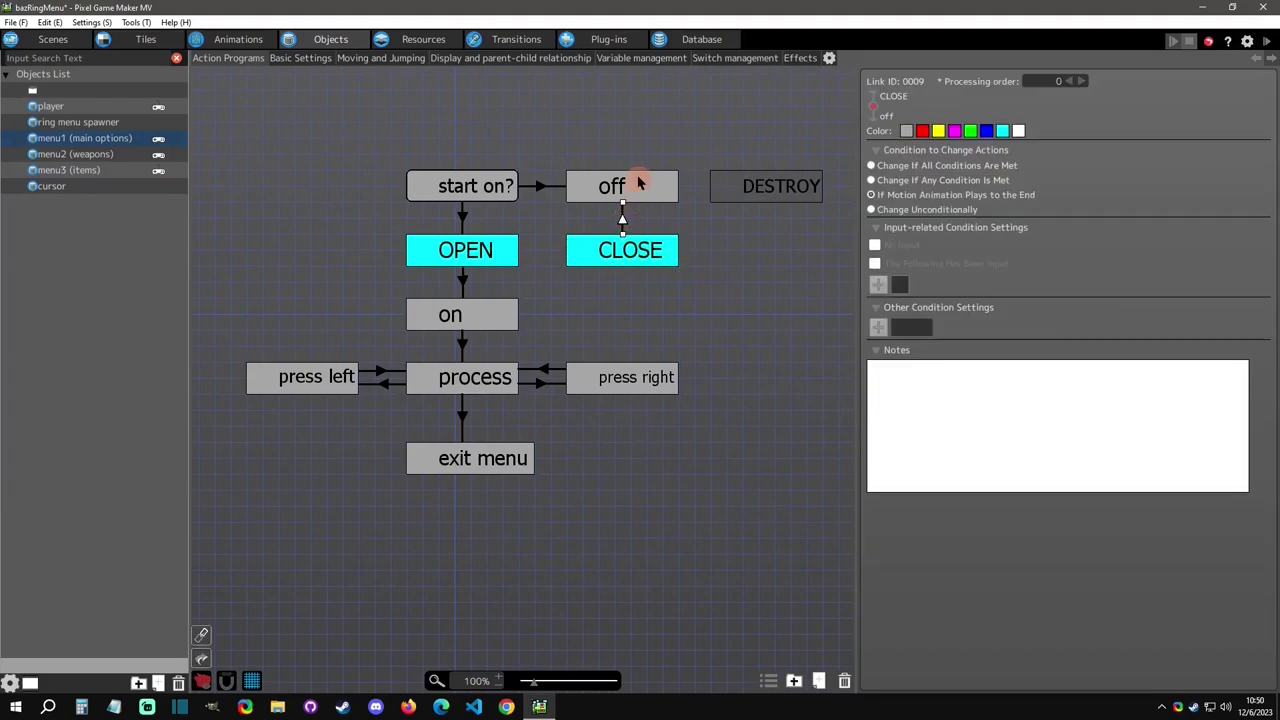
click(640, 188)
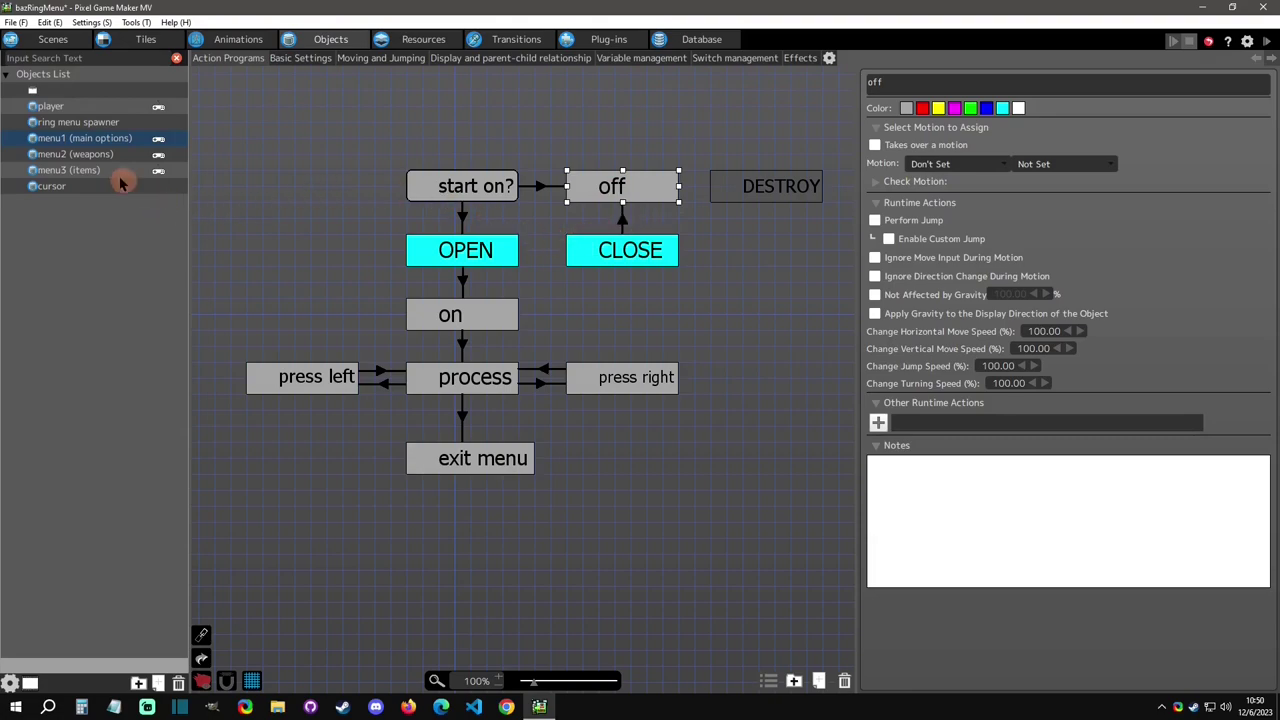
Step: Examine the runtime action in the cursor's go to menu 2 that executes OPEN on menu2 (weapons)
click(85, 185)
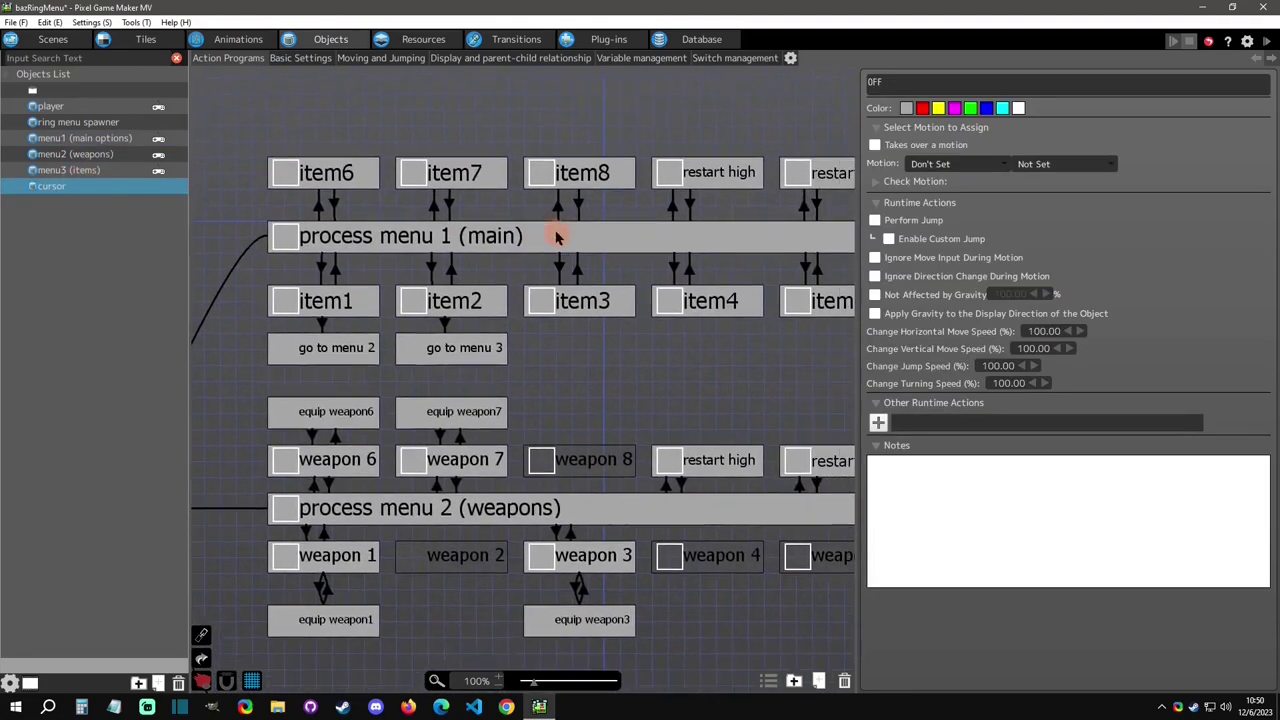
click(372, 350)
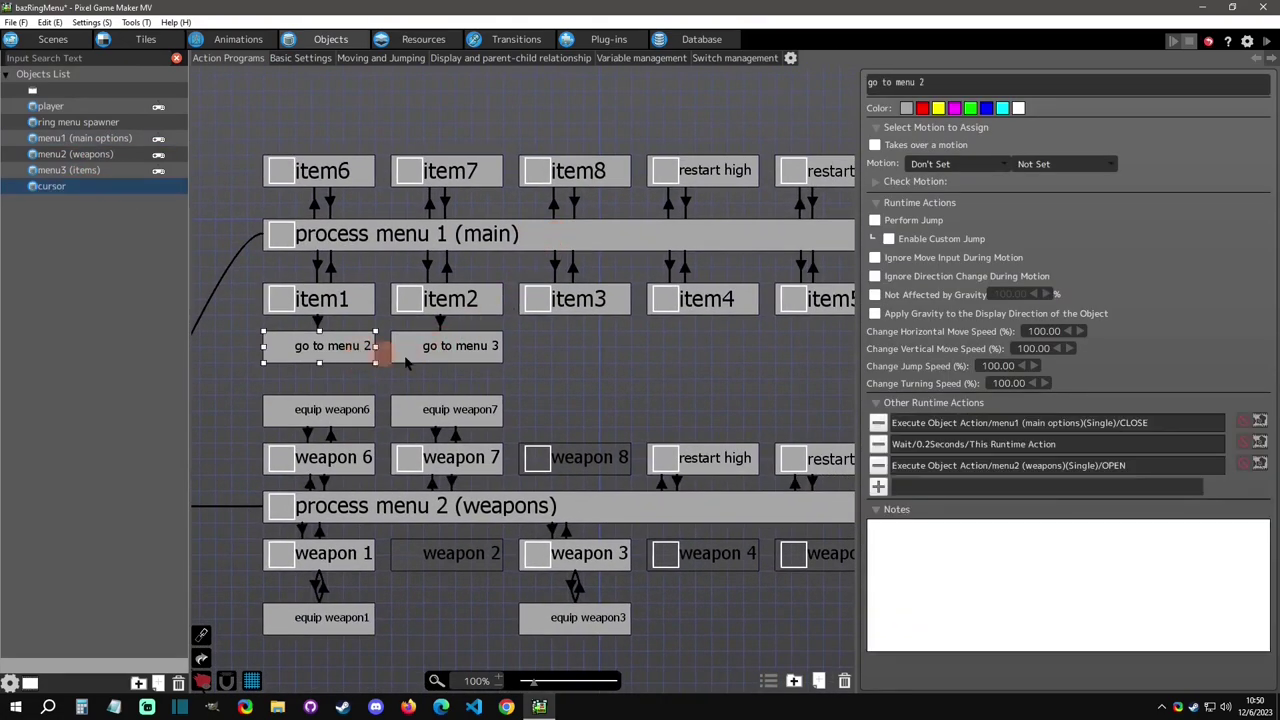
click(1012, 467)
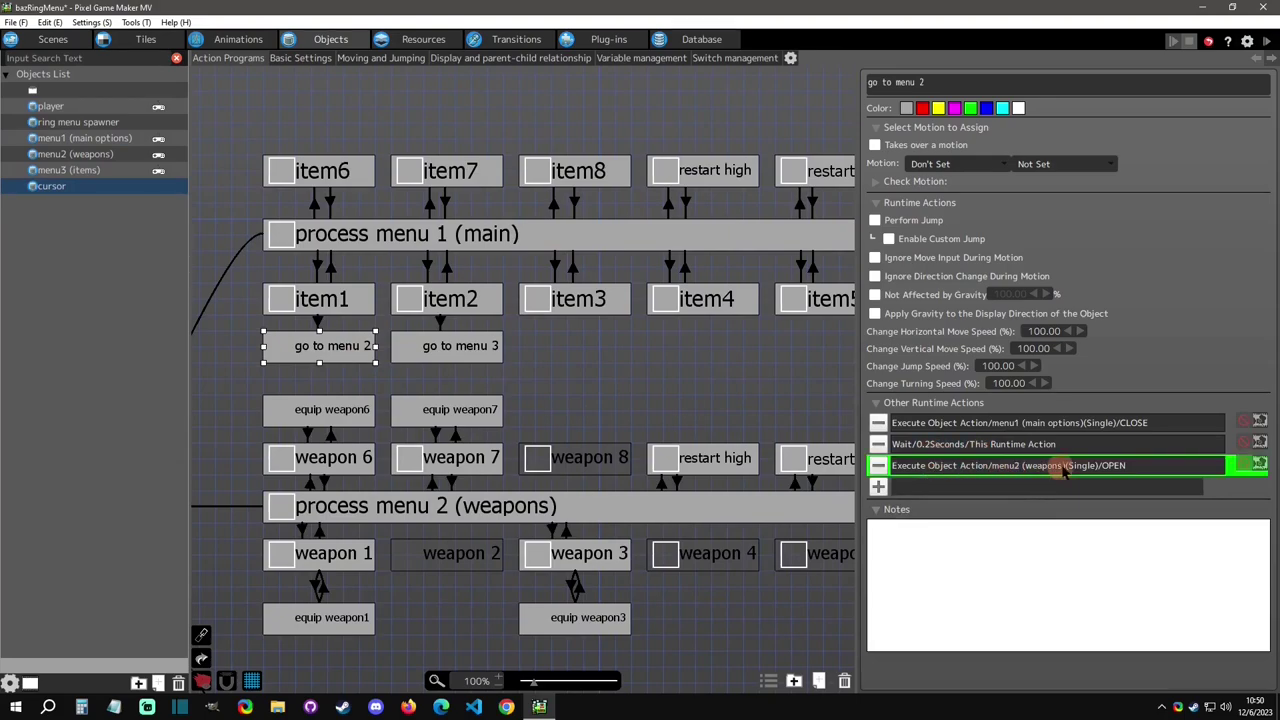
Step: Look through the off, OPEN, on and process actions of menu2 (weapons)
click(88, 155)
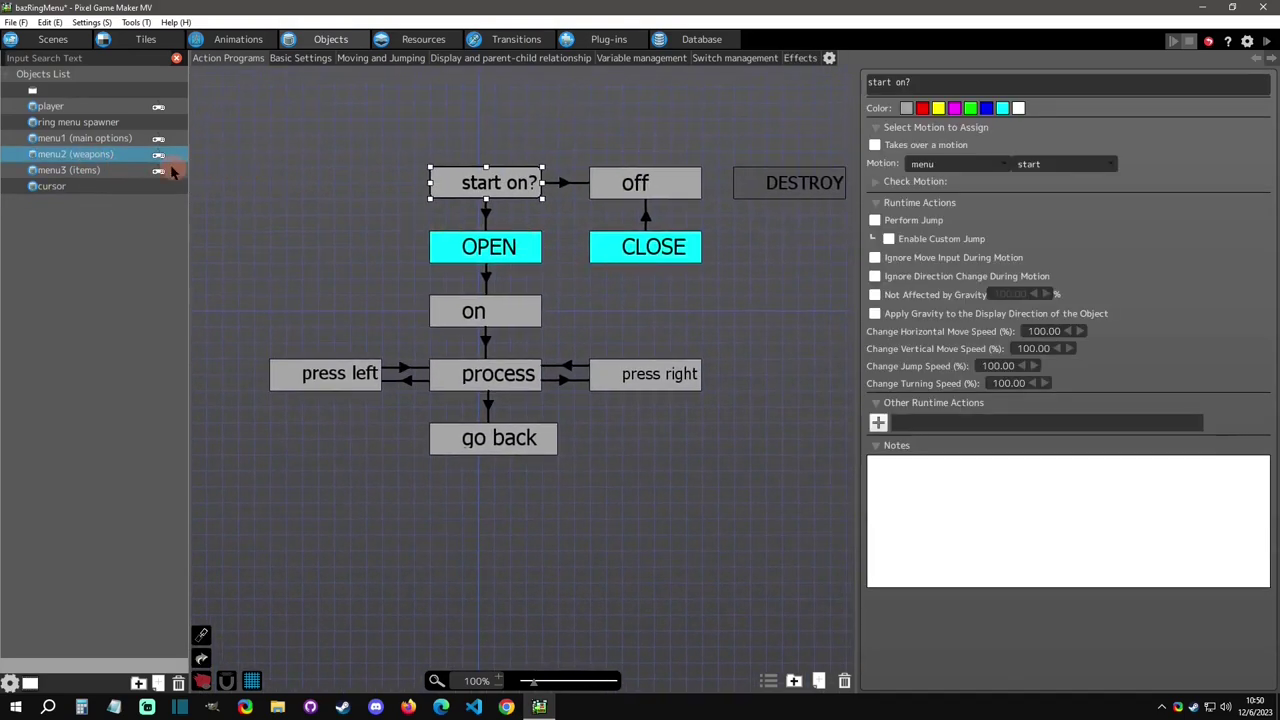
click(645, 188)
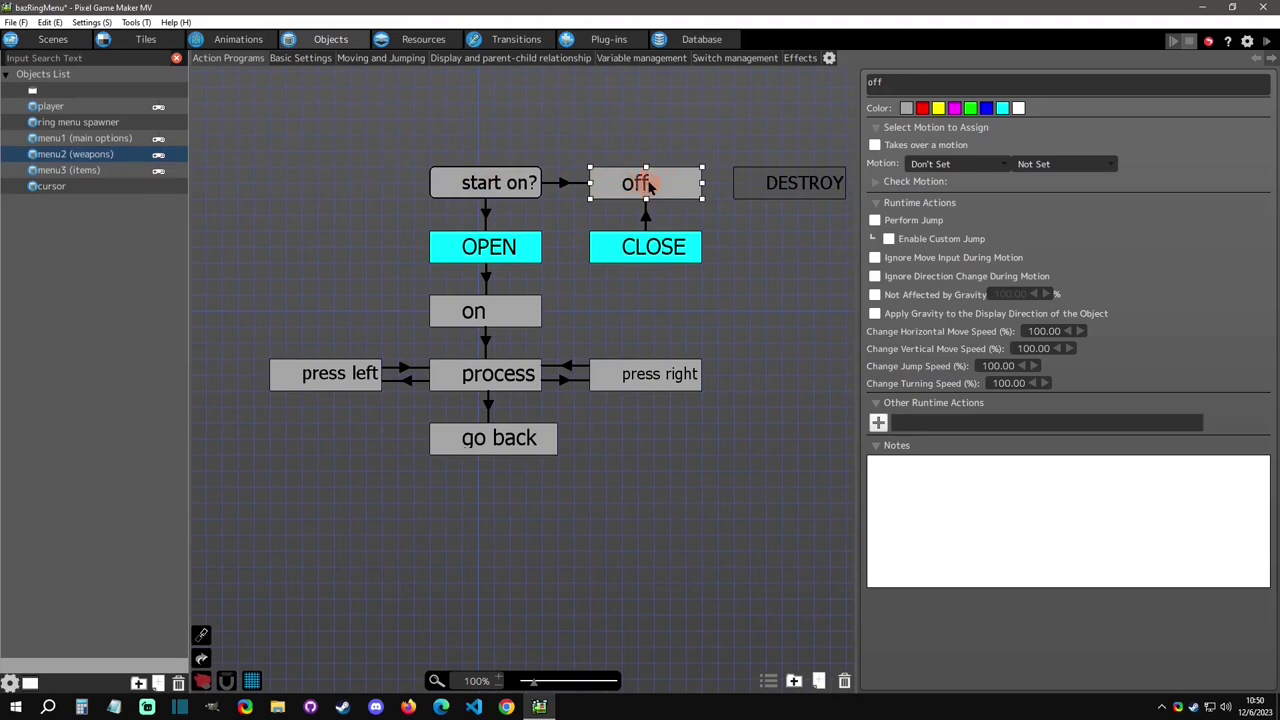
click(508, 243)
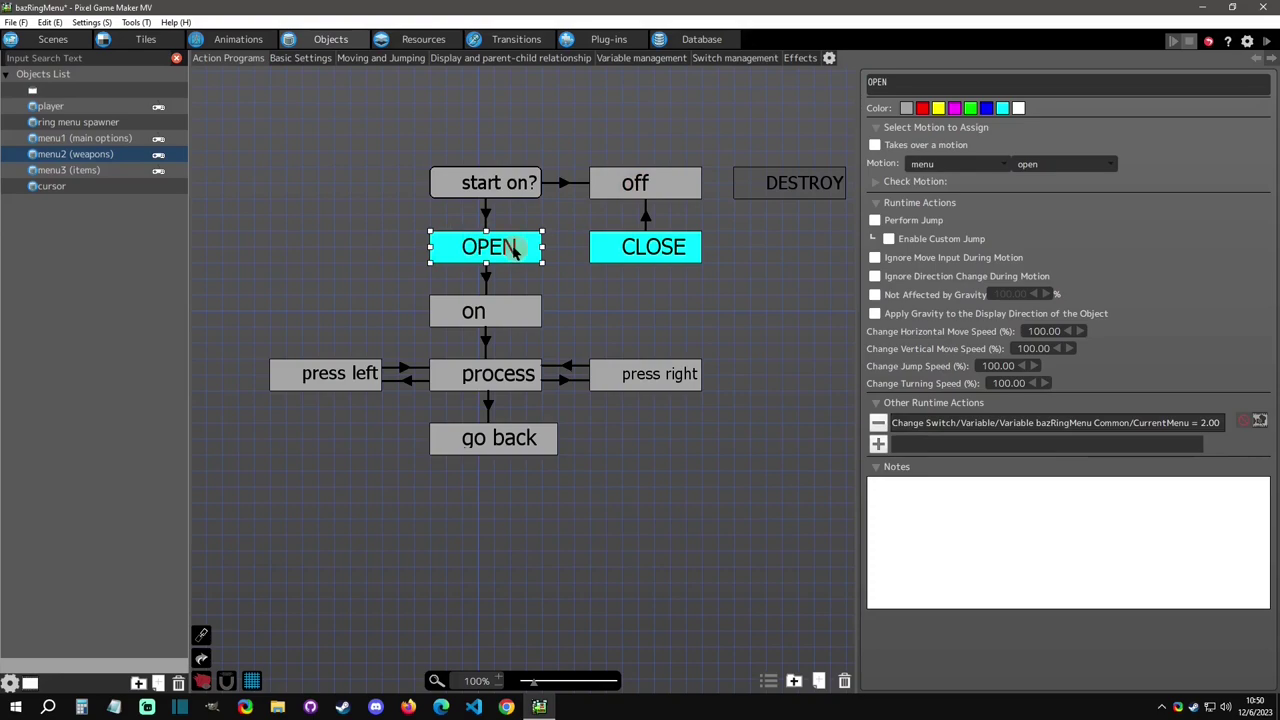
click(505, 322)
click(500, 374)
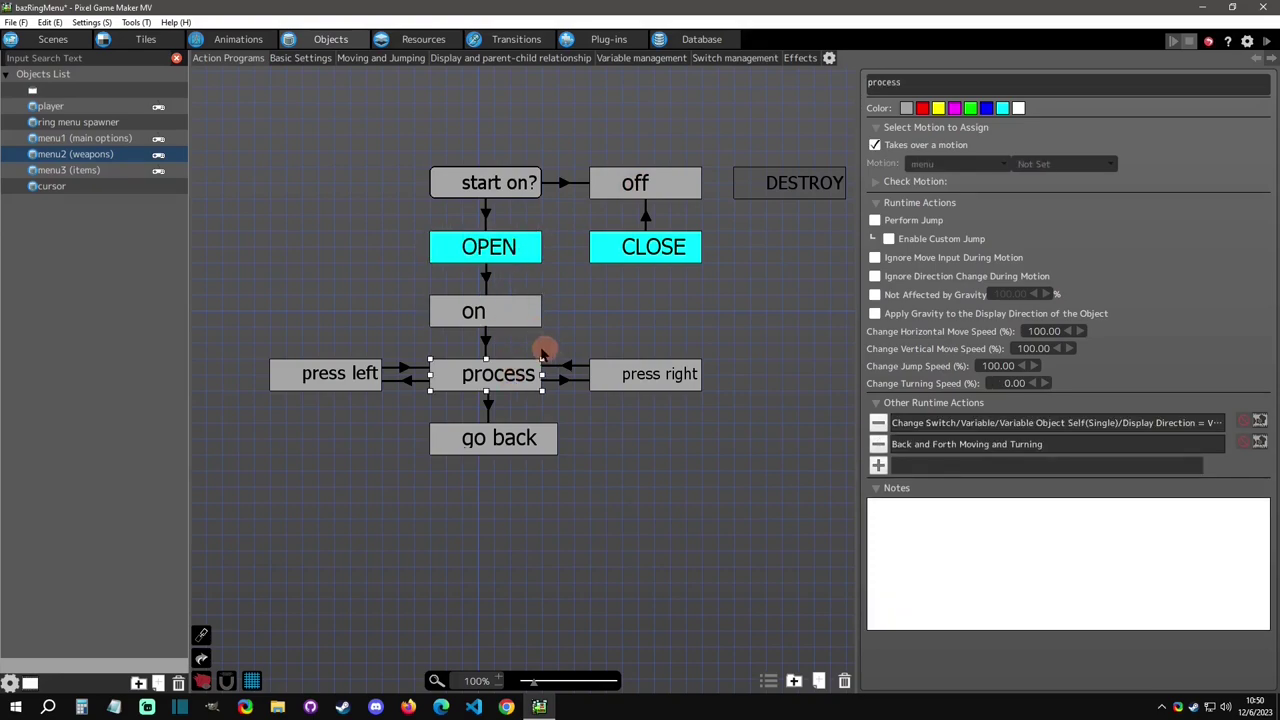
Step: Recheck the cursor's go to menu 2 action against the OPEN action of menu2 (weapons)
click(50, 186)
middle_drag(680, 395, 543, 214)
middle_drag(648, 328, 874, 206)
middle_drag(597, 313, 601, 220)
click(604, 194)
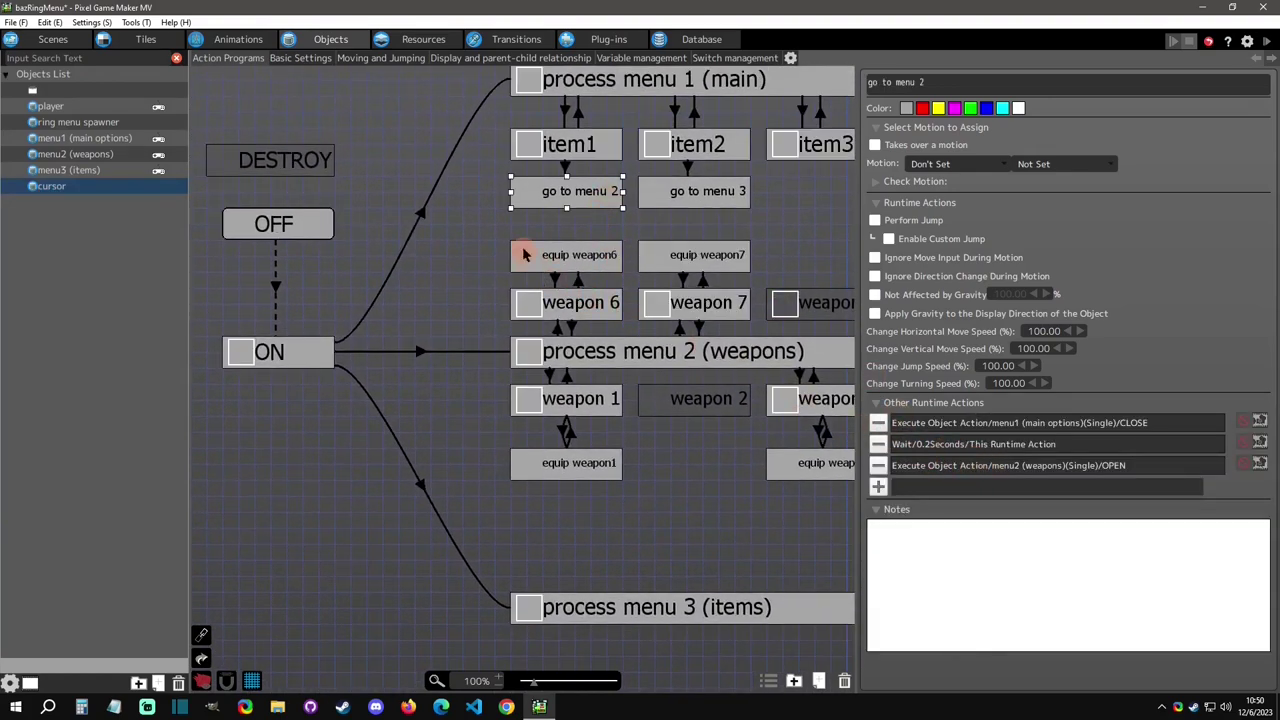
click(98, 155)
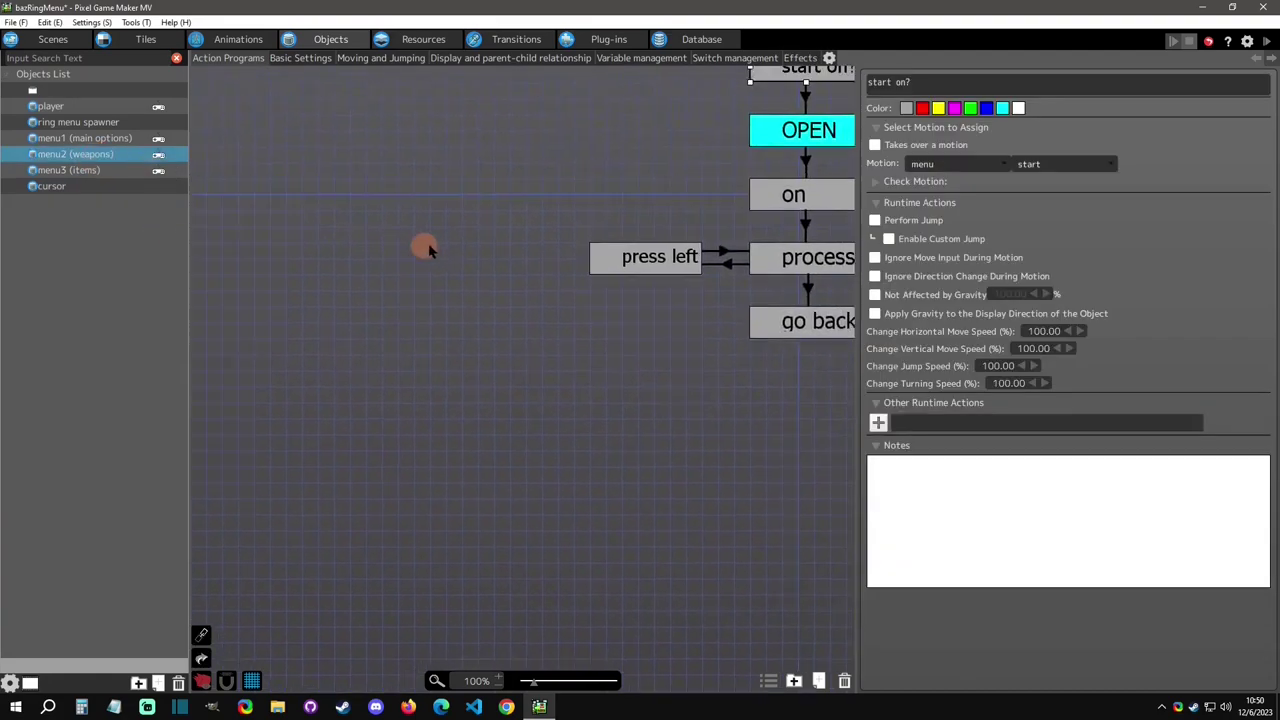
click(520, 259)
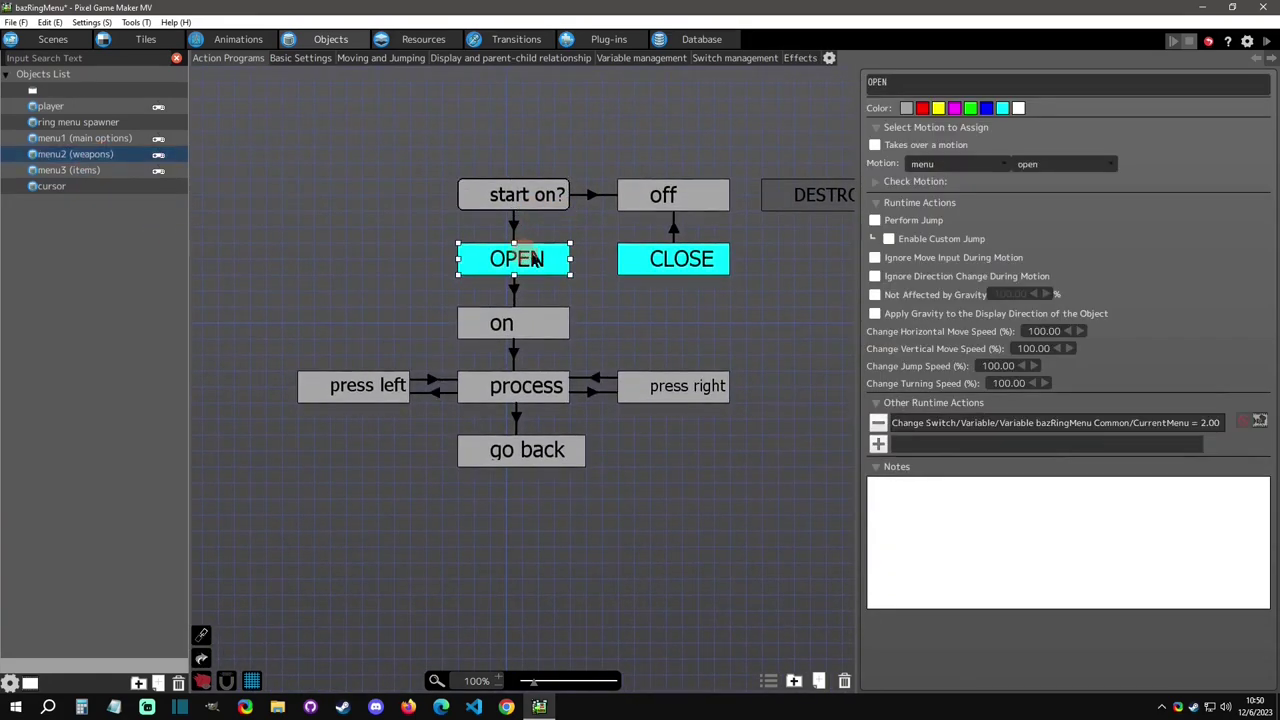
Step: Review the cursor's ON action and the runtime actions of its go to menu 2 and go to menu 3 actions
click(62, 187)
click(267, 617)
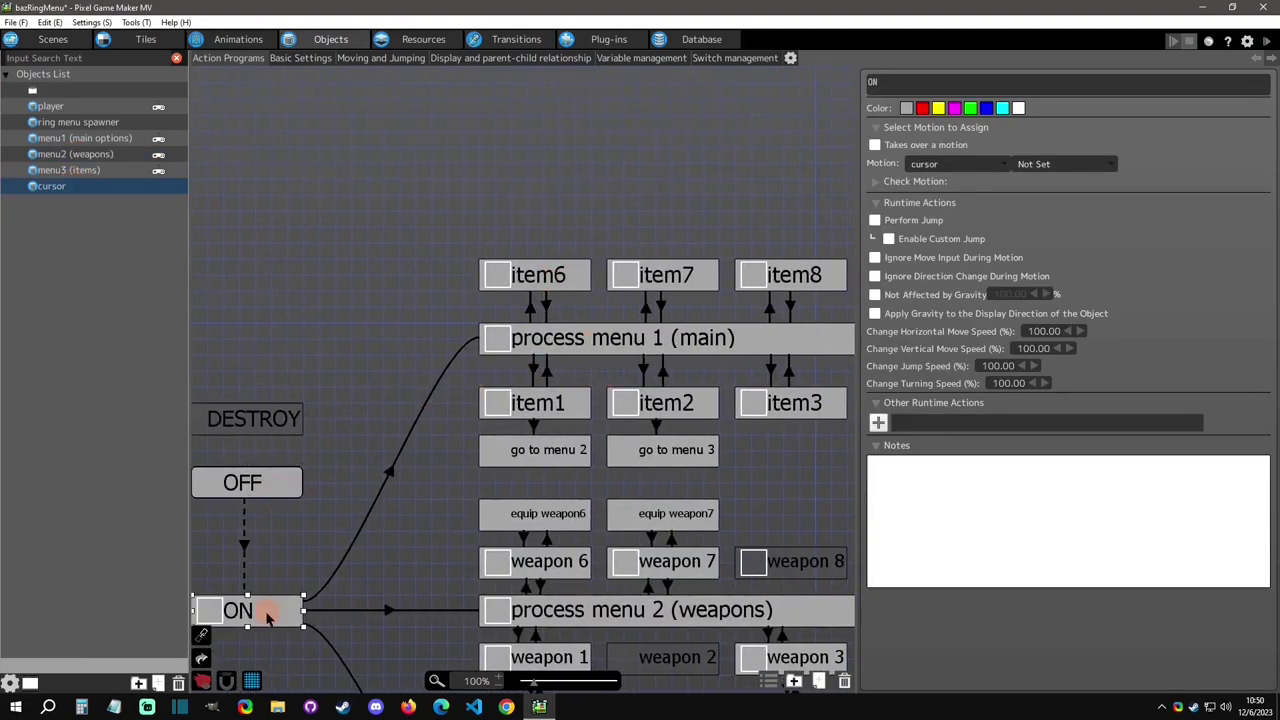
middle_drag(524, 470, 657, 317)
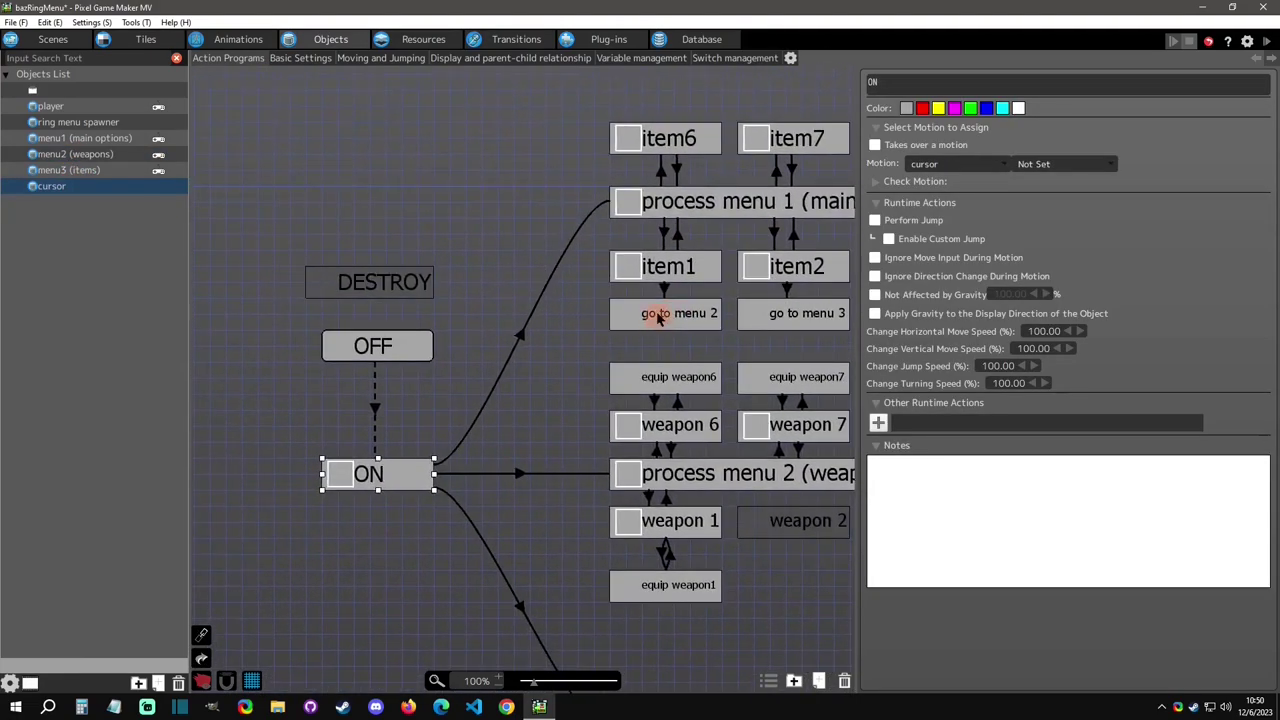
click(657, 317)
middle_drag(716, 228, 458, 290)
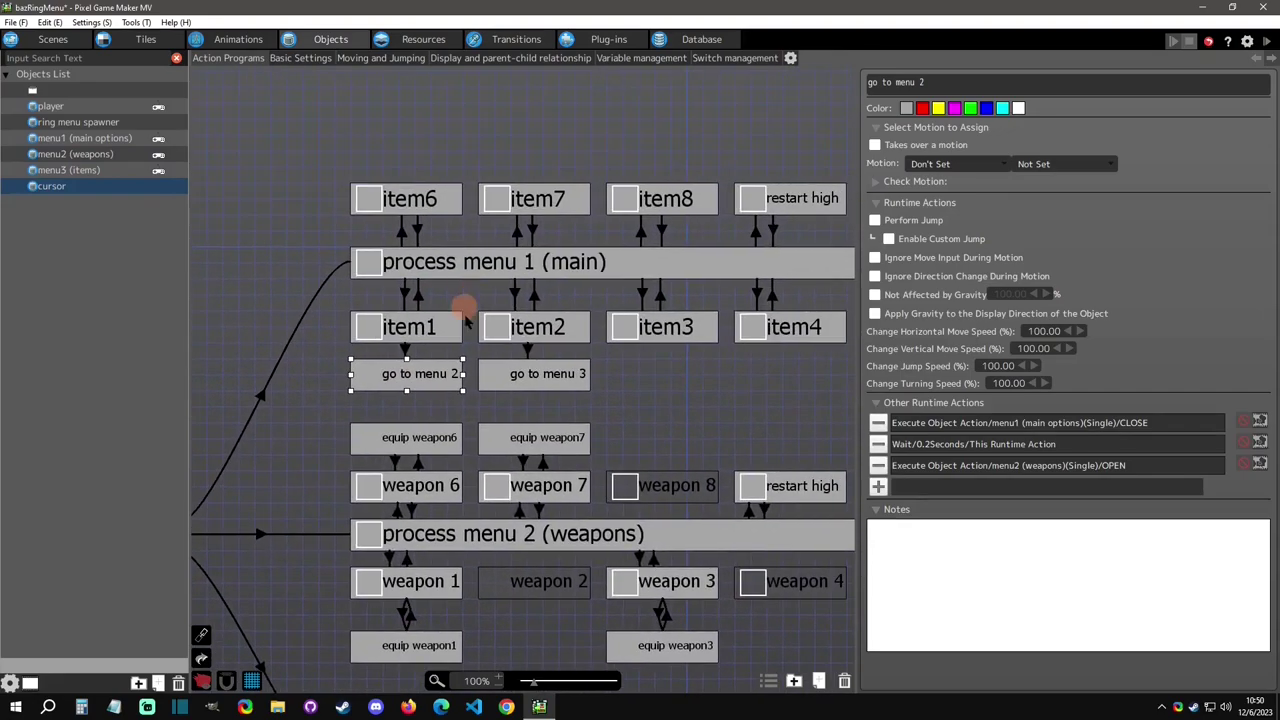
click(520, 385)
click(385, 386)
Step: Examine the on action of menu2 (weapons) that executes ON on the cursor
click(110, 156)
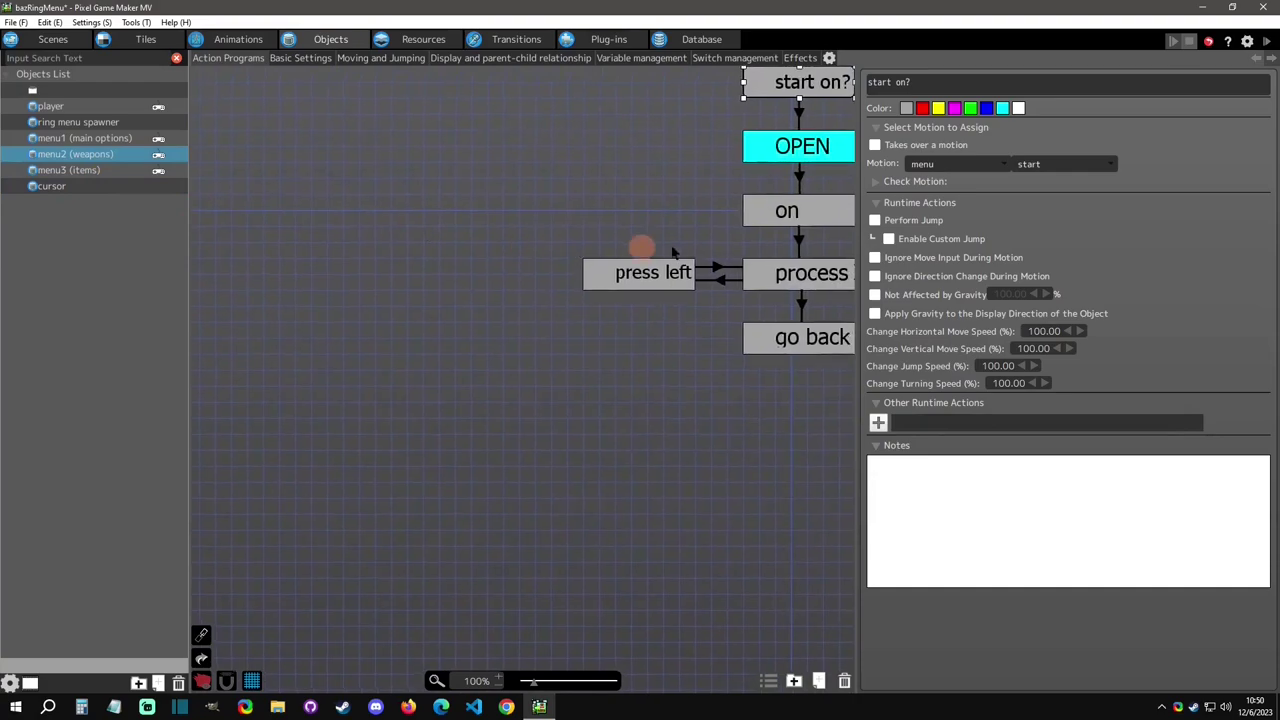
click(512, 313)
click(490, 388)
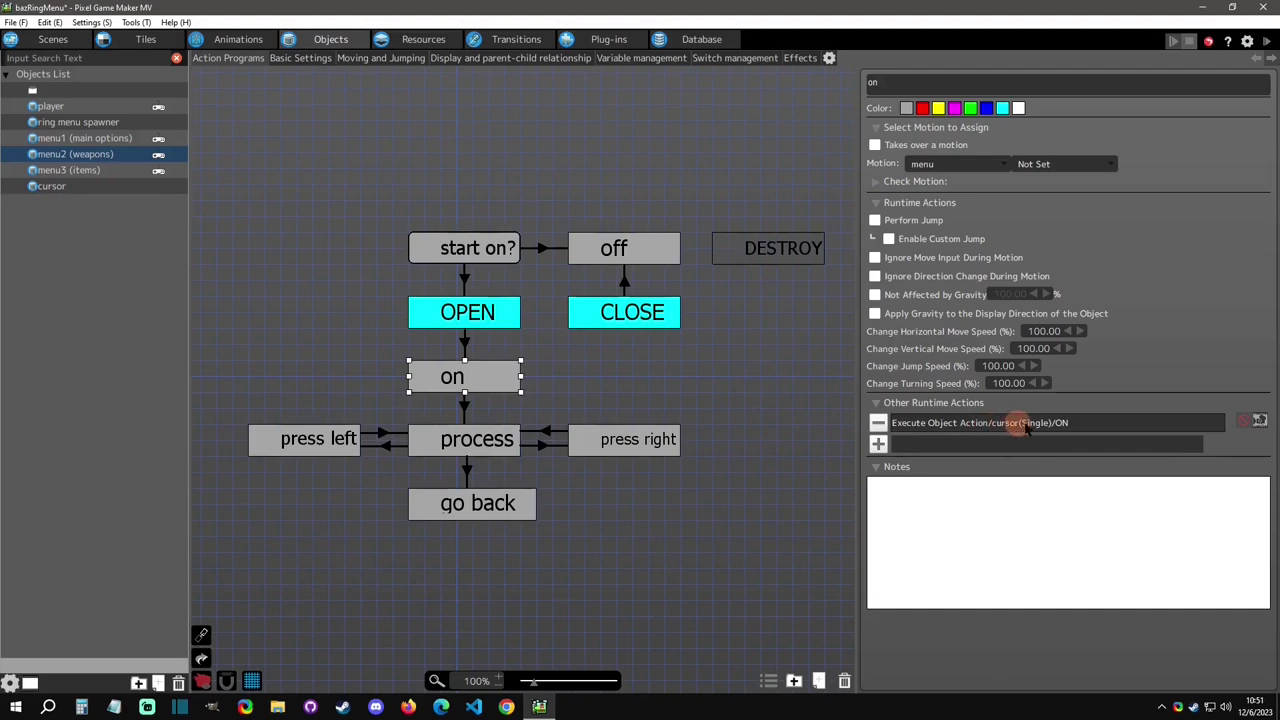
Step: Trace the cursor's ON action to its link condition leading to process menu 2 (weapons)
click(60, 187)
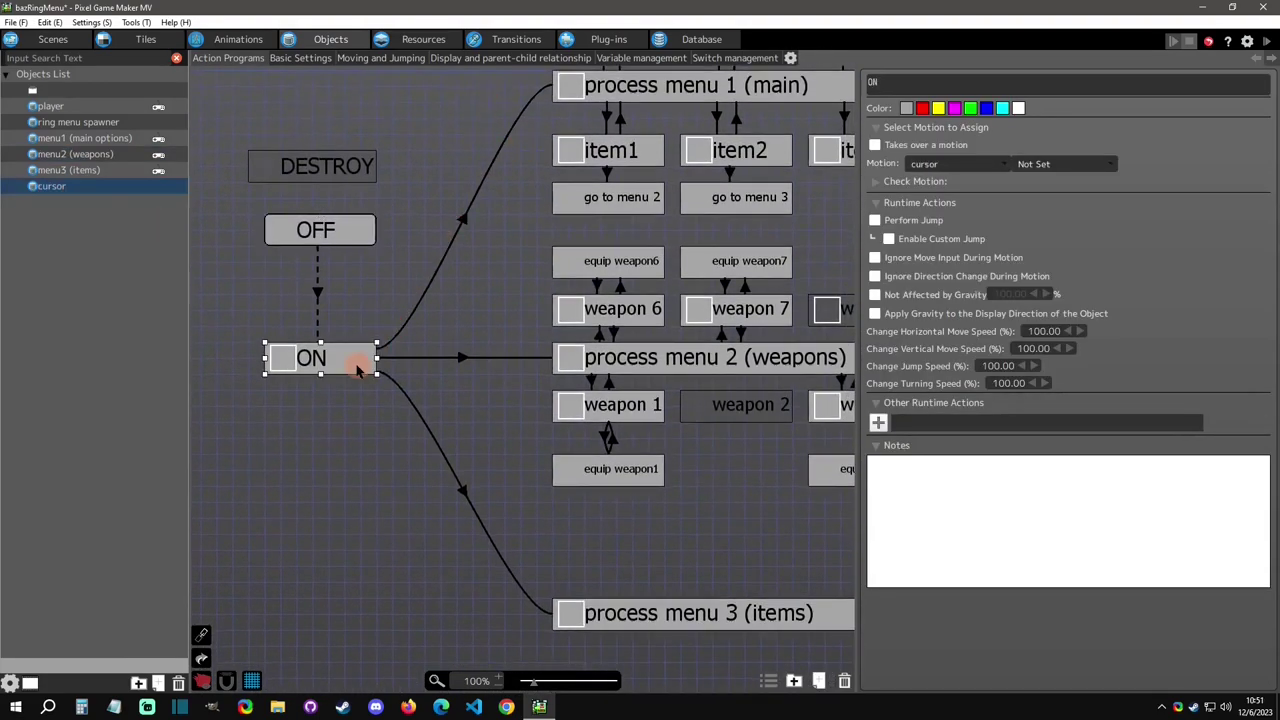
click(618, 200)
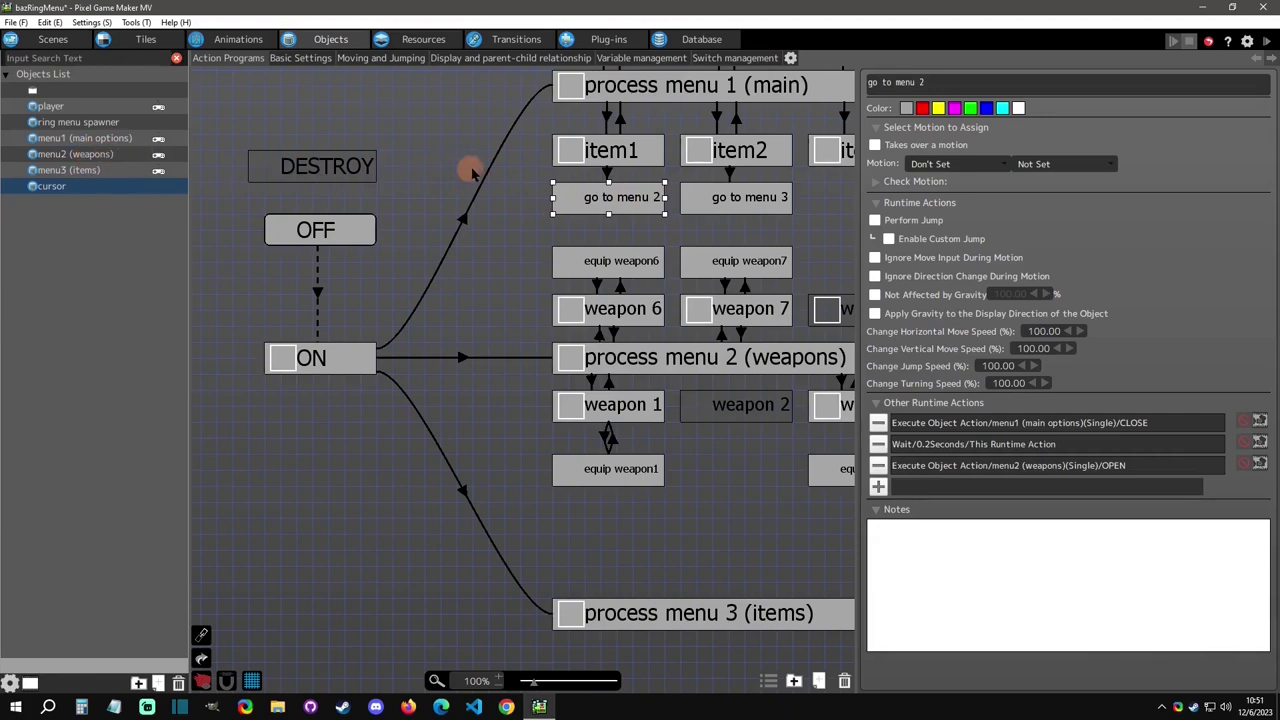
click(310, 358)
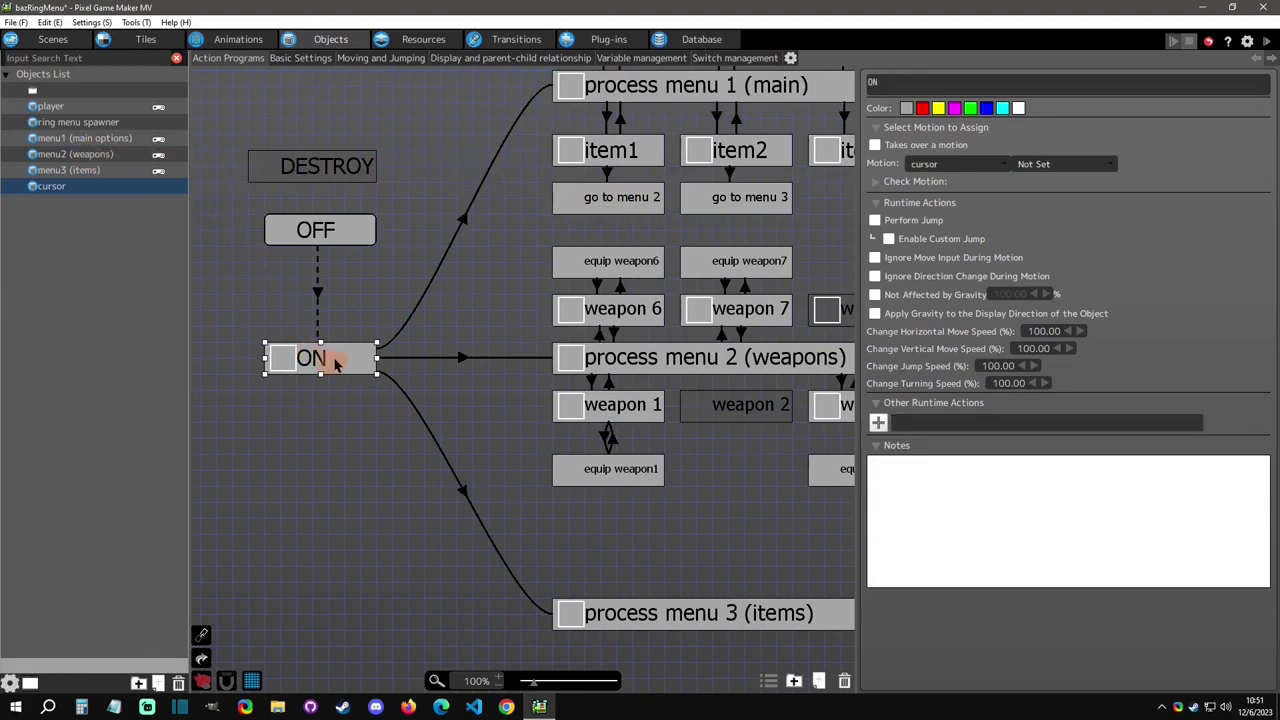
click(451, 359)
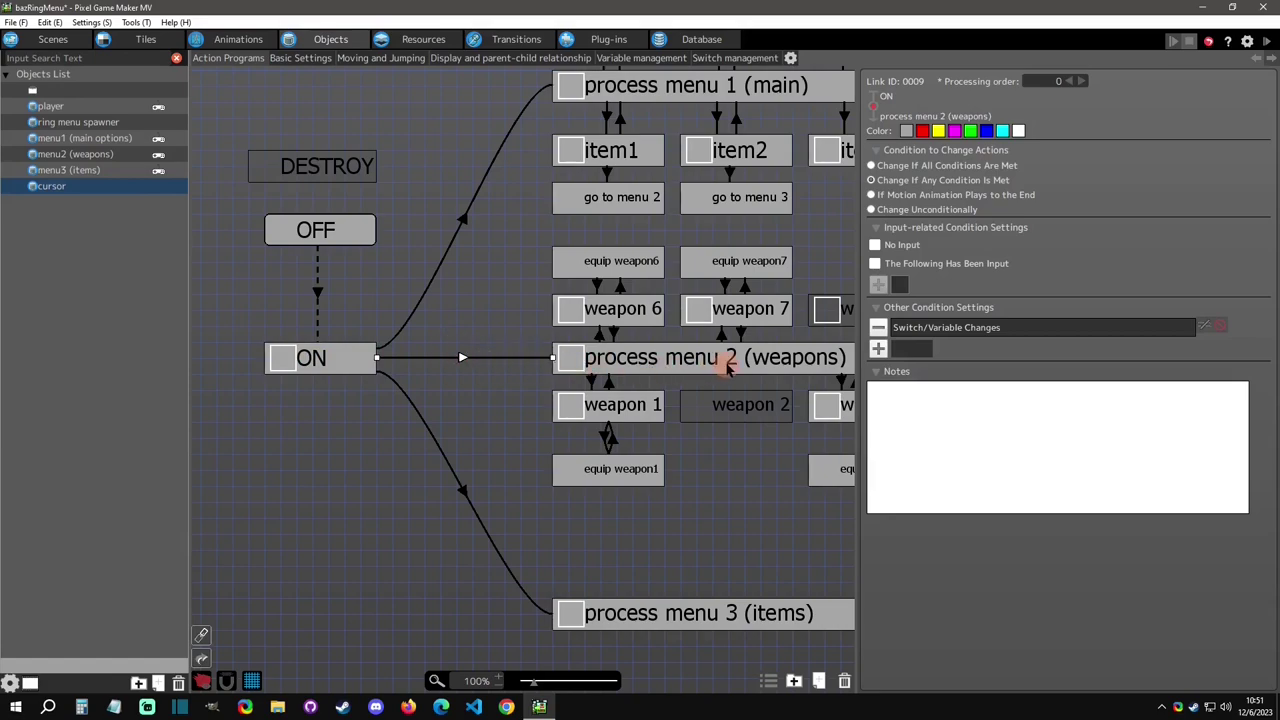
Step: Inspect the variable condition on the cursor's link from process menu 2 (weapons) to weapon 1
click(760, 360)
middle_drag(760, 360, 499, 354)
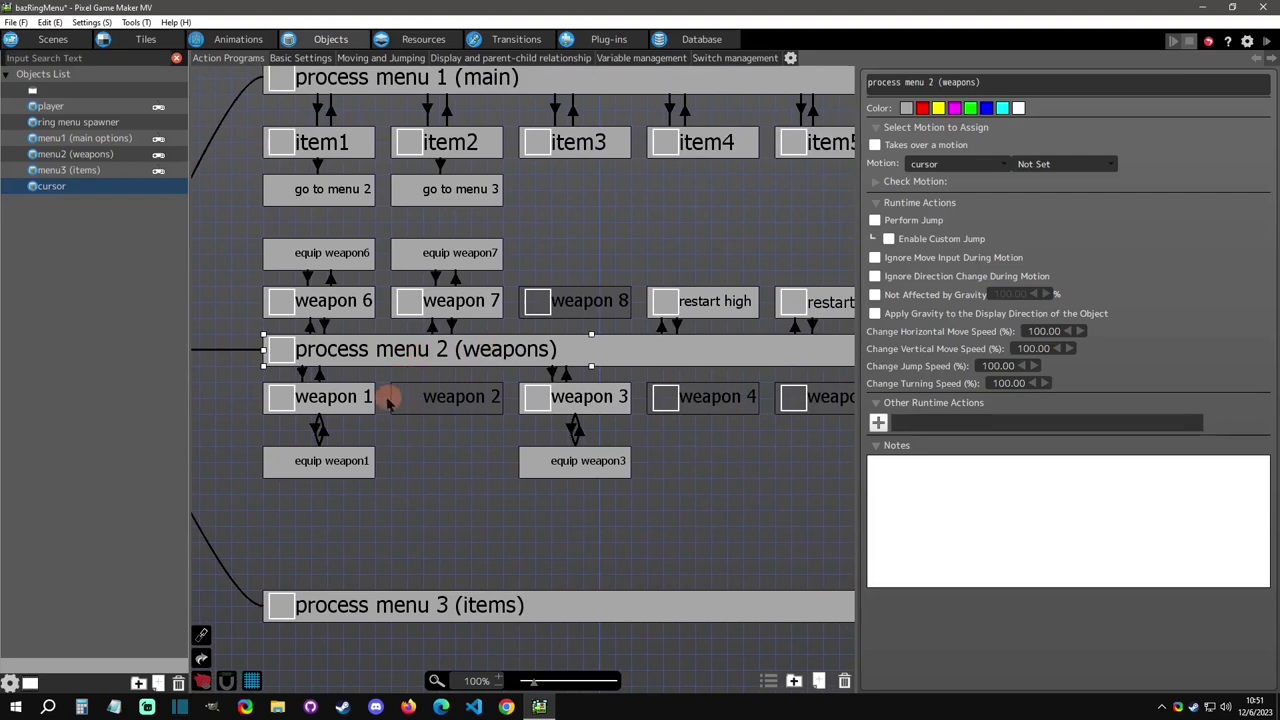
click(303, 372)
double_click(960, 330)
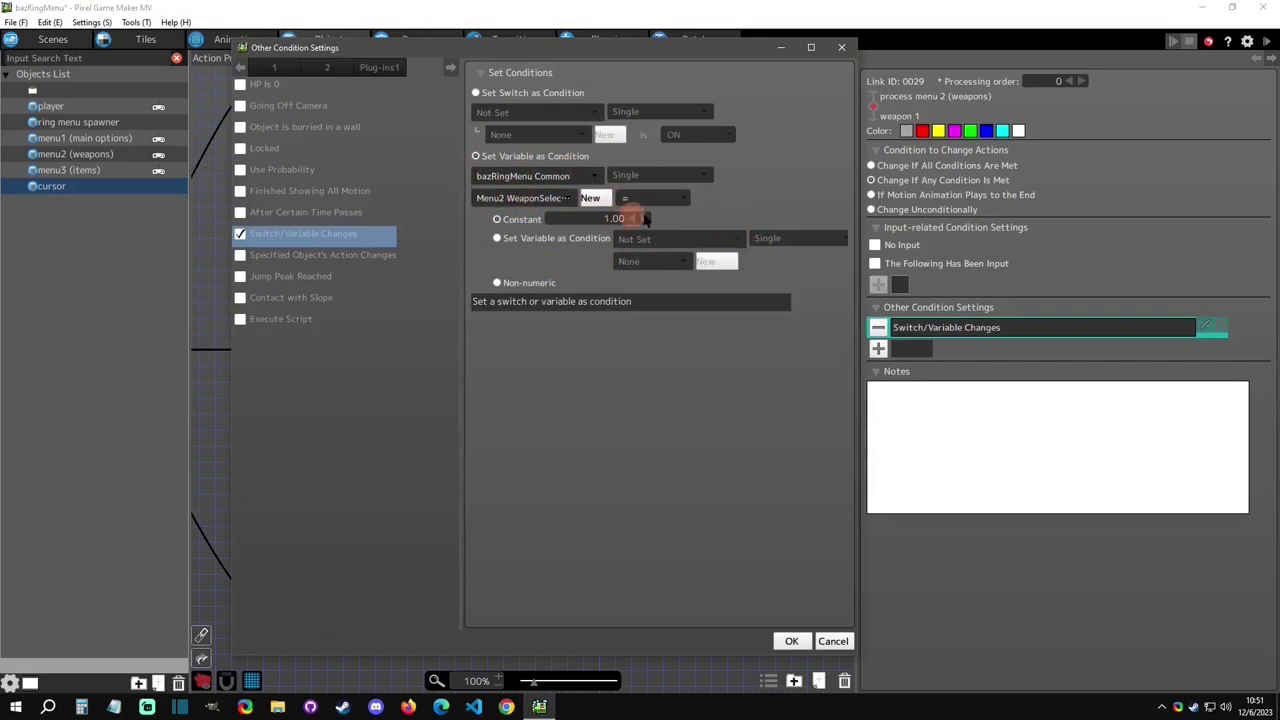
click(841, 47)
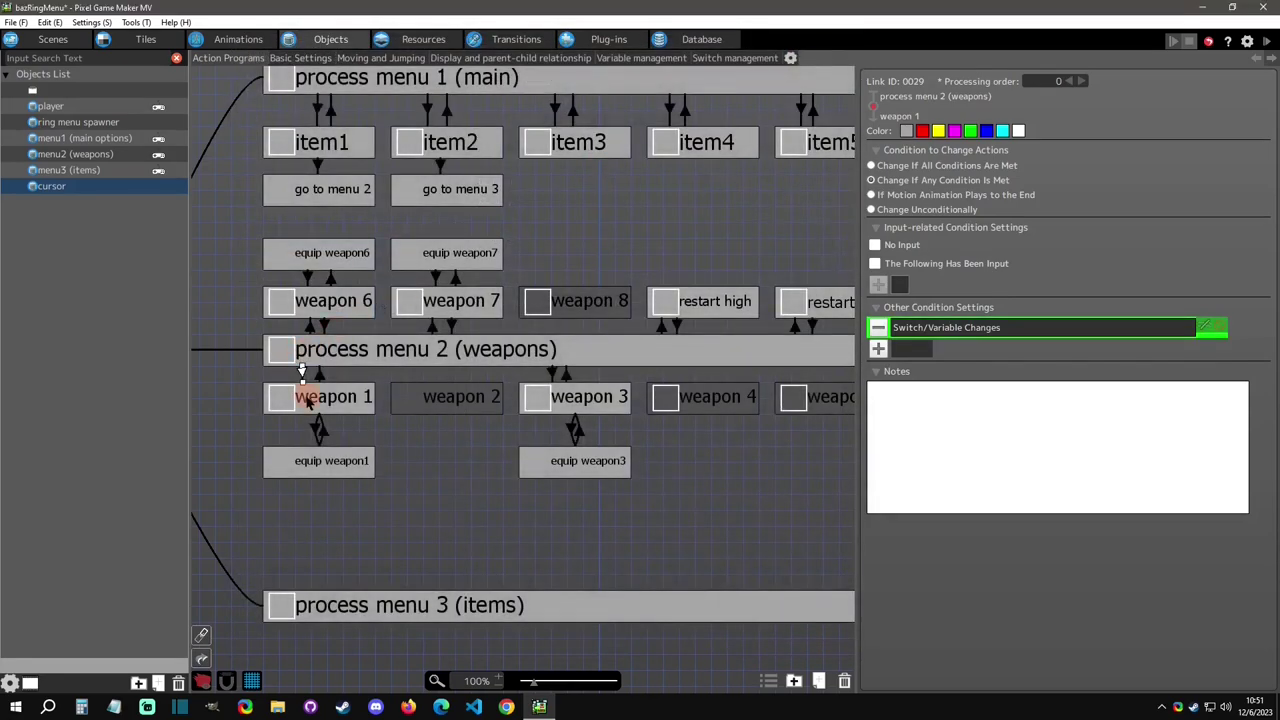
Step: Check the Show Text settings in the cursor's weapon 1 action
click(306, 396)
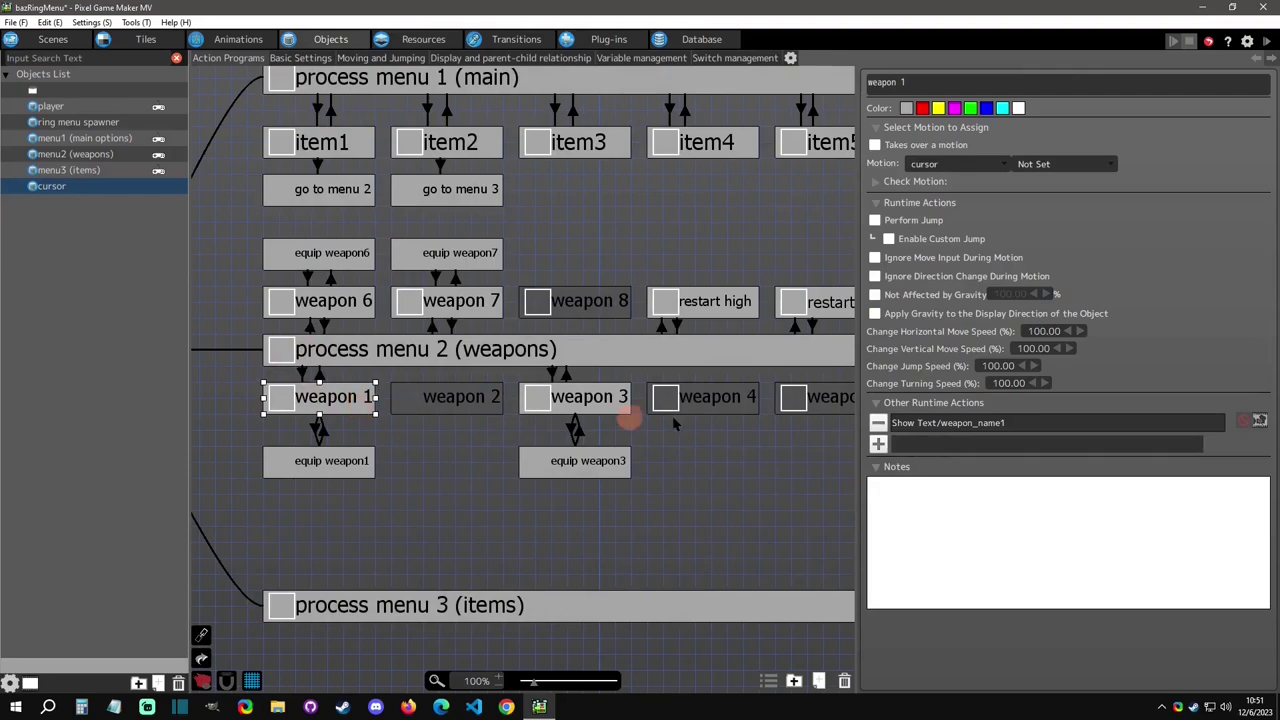
double_click(930, 422)
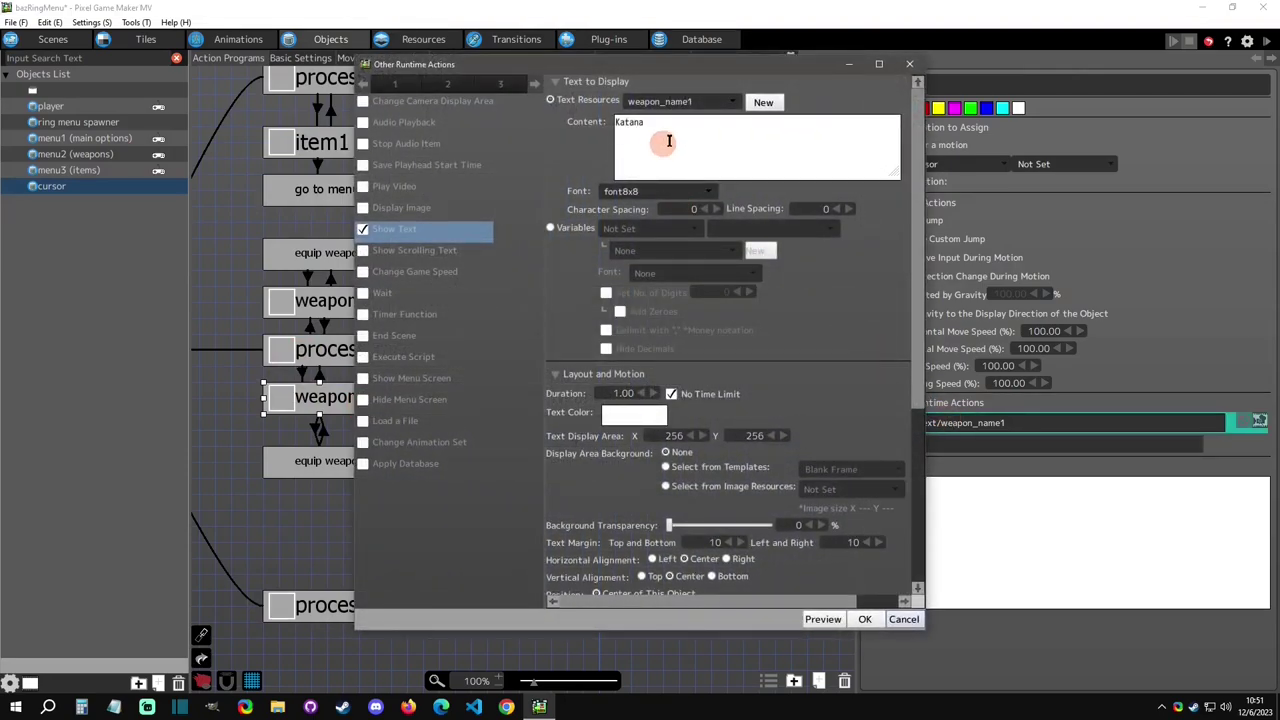
click(909, 64)
Step: Examine the link conditions from weapon 1 to equip weapon1 and the runtime actions of equip weapon1
click(317, 428)
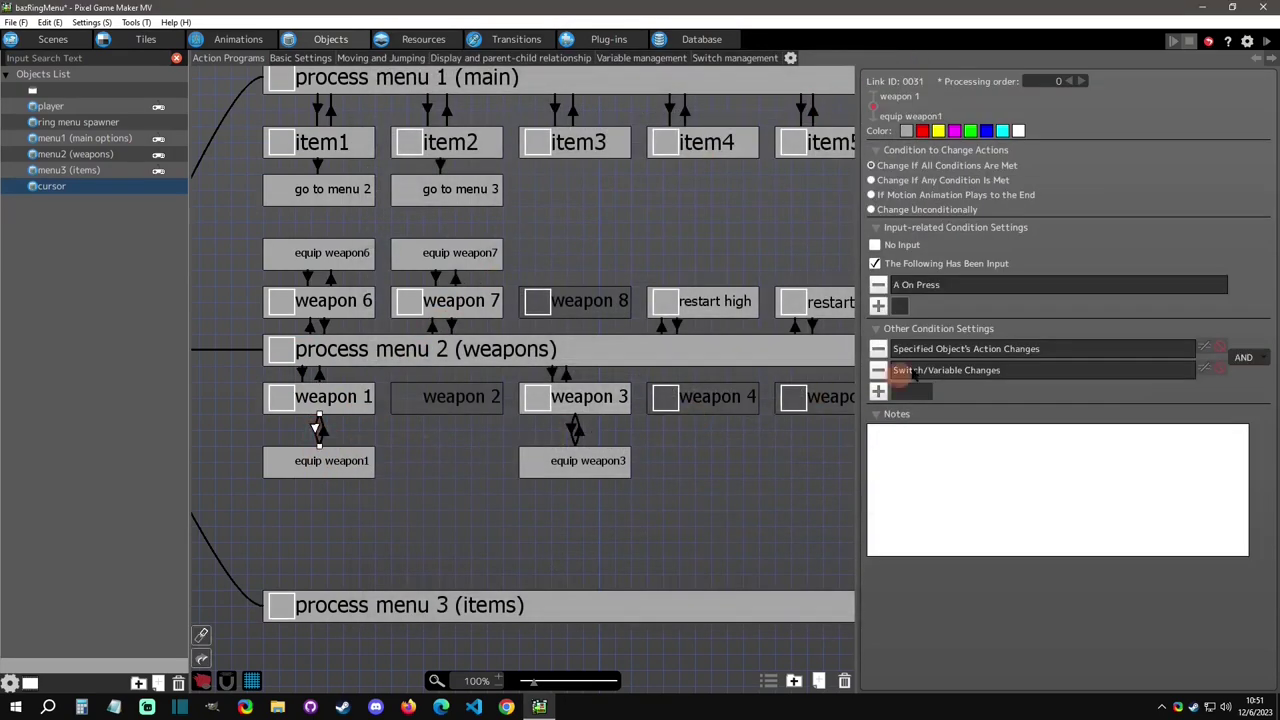
click(320, 463)
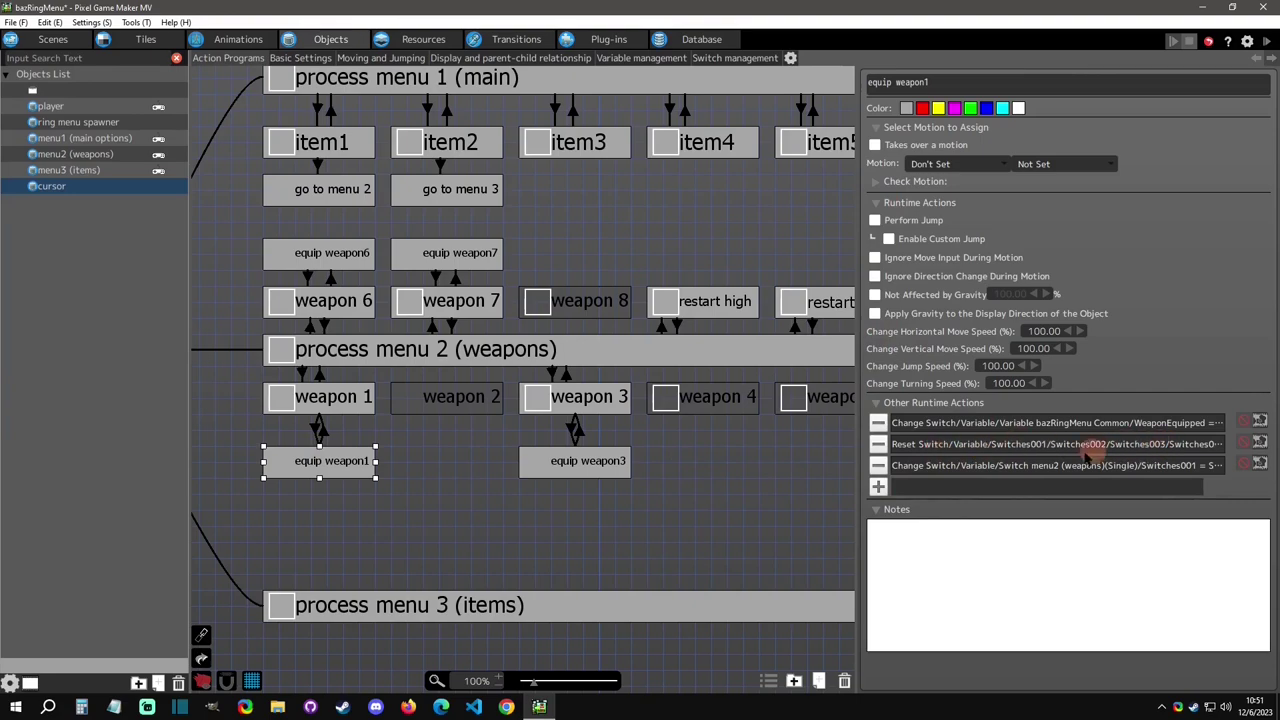
click(1005, 468)
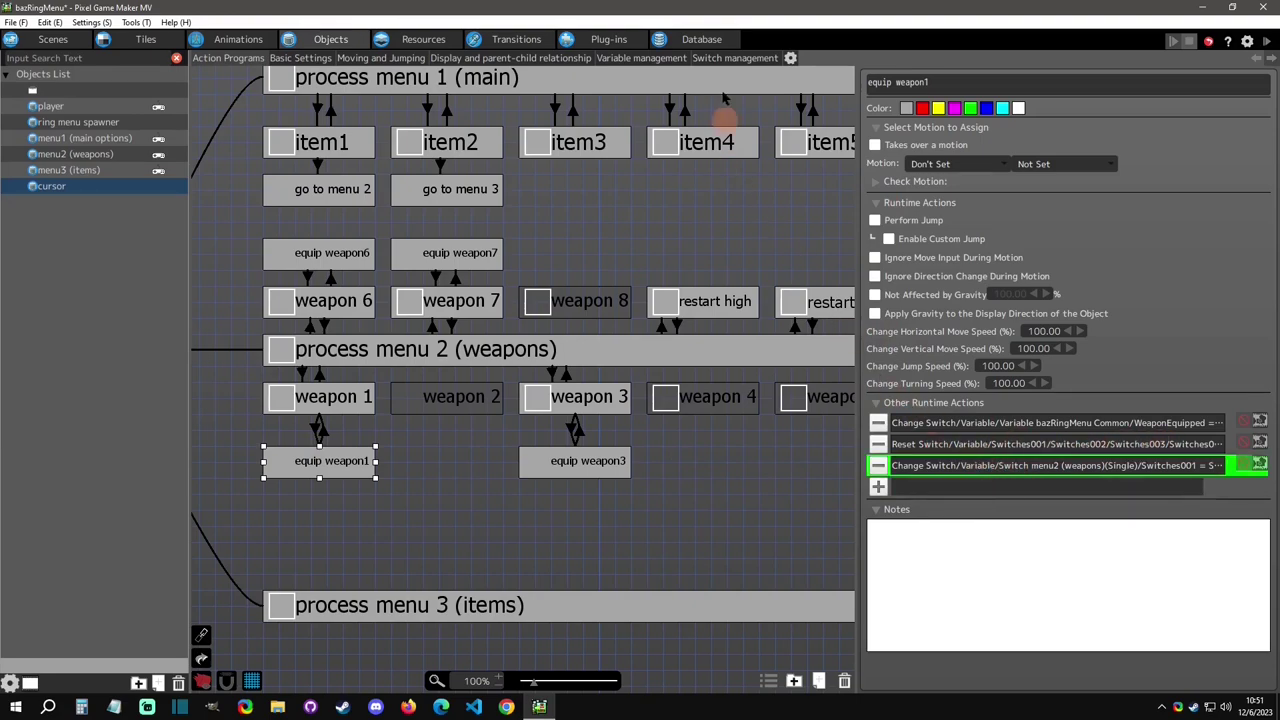
Step: Review the weapon1 and weapon3 effects of menu2 (weapons), including their show/hide switches and connection points
click(108, 154)
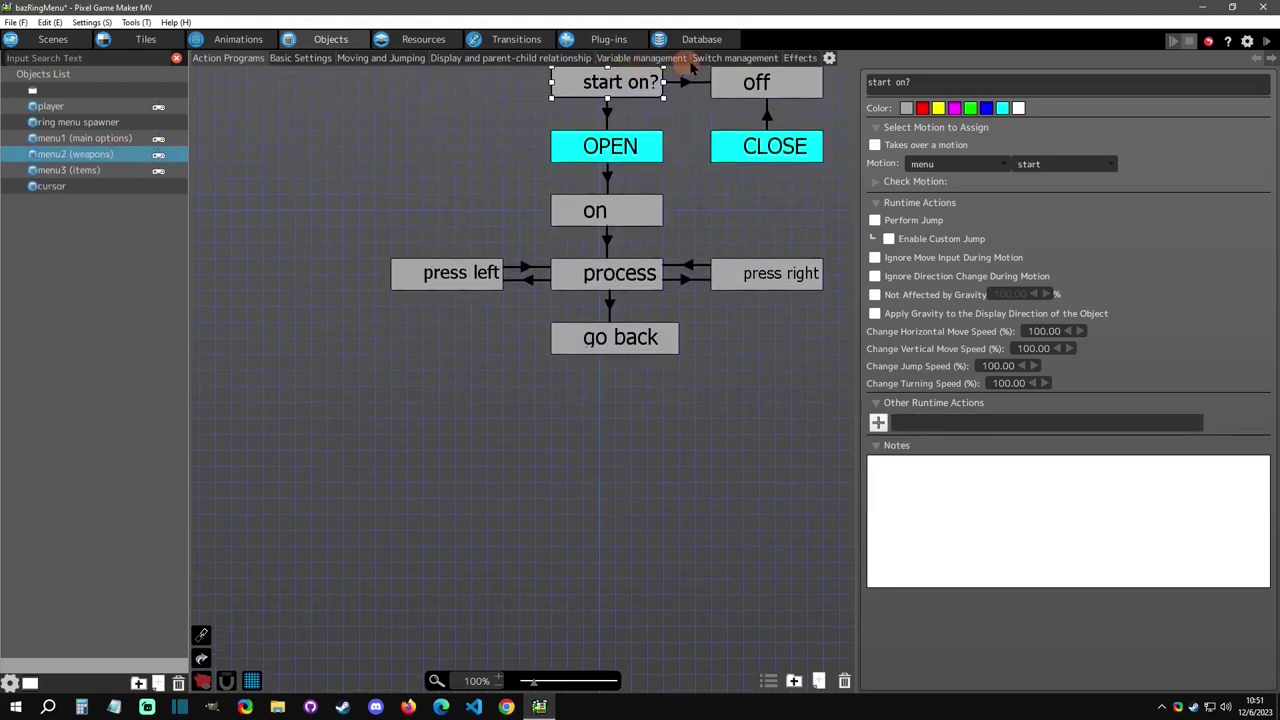
click(797, 60)
click(272, 98)
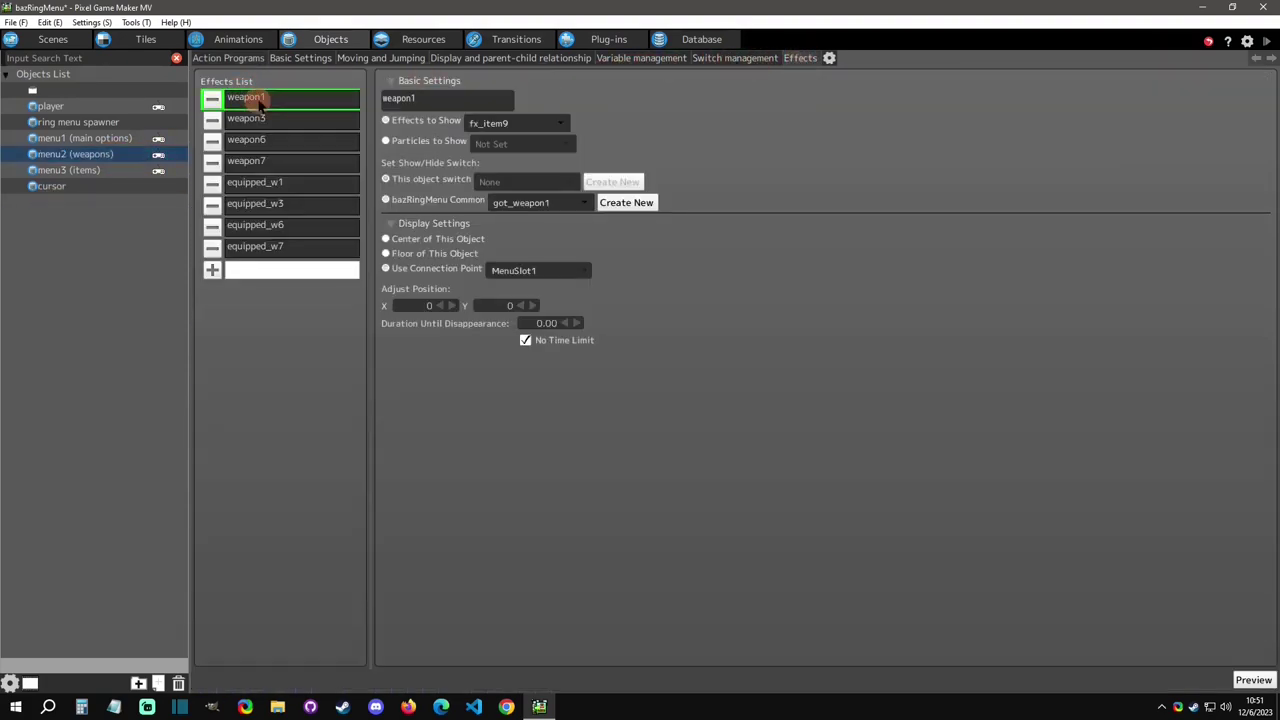
click(272, 119)
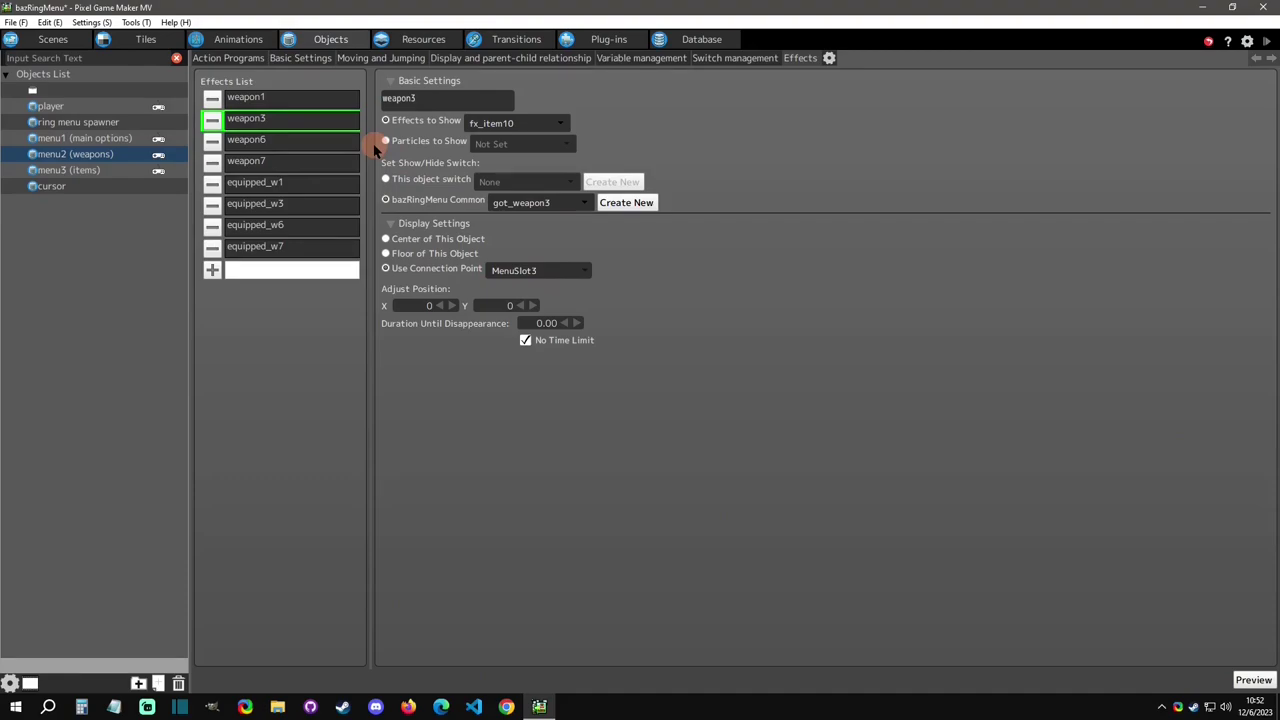
click(233, 62)
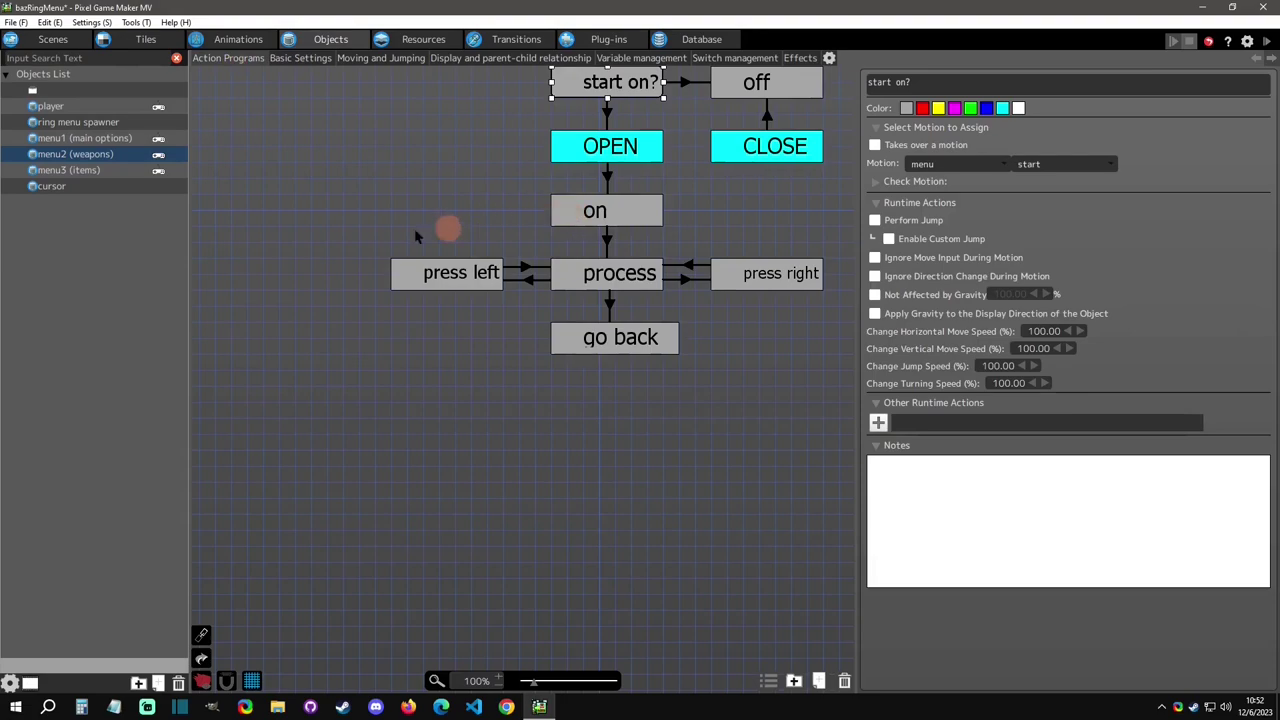
Step: Recheck the cursor's equip weapon1, weapon 1 and process menu 2 (weapons) actions
double_click(90, 155)
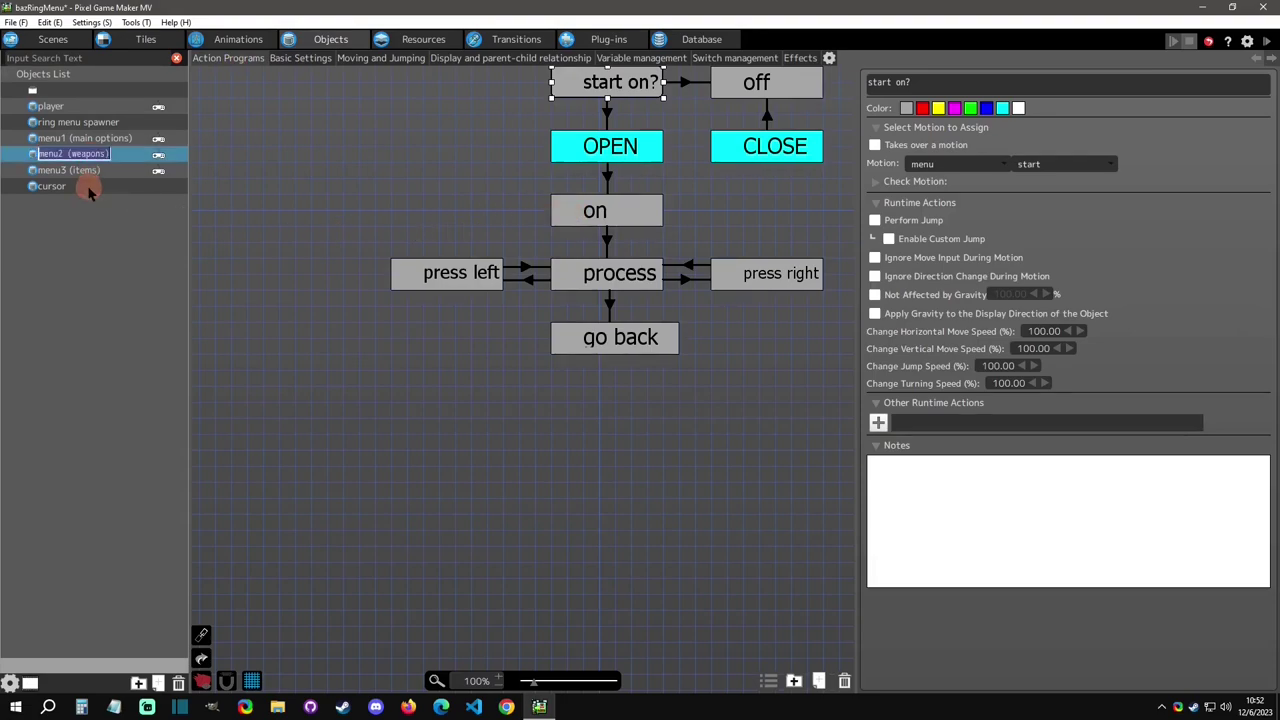
click(90, 188)
scroll(586, 334, down, 5)
click(400, 434)
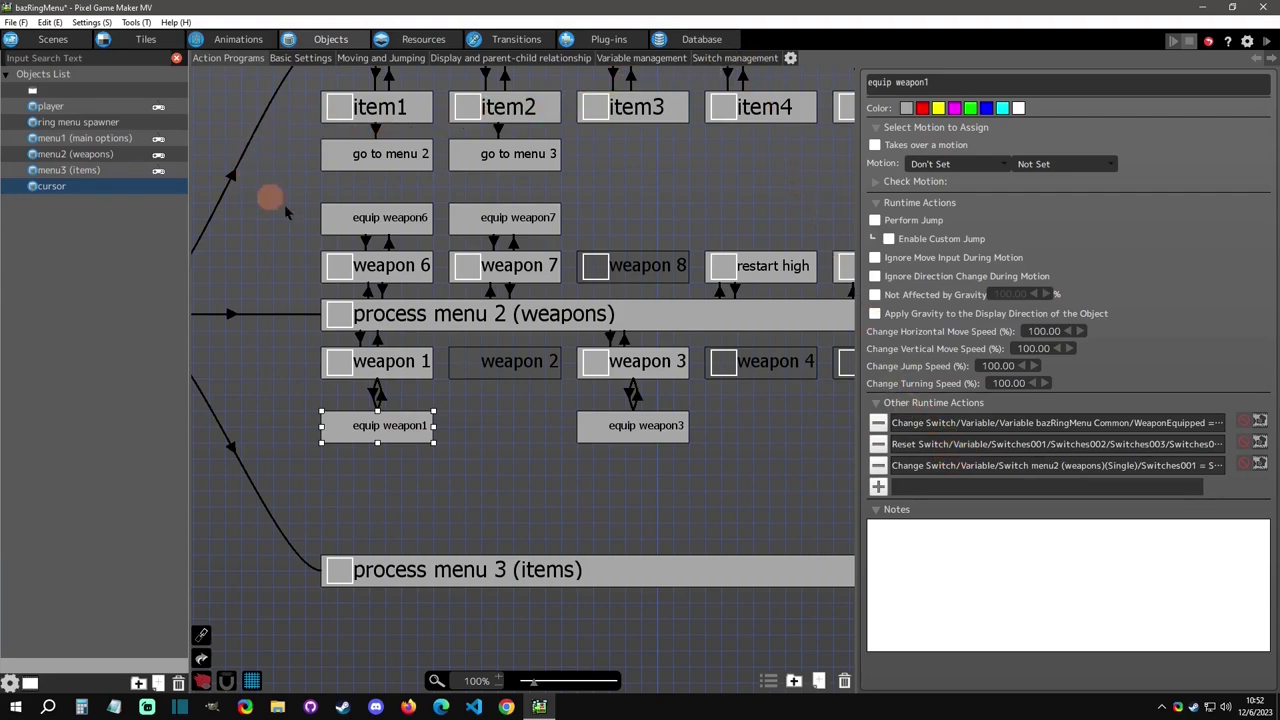
click(385, 362)
click(432, 315)
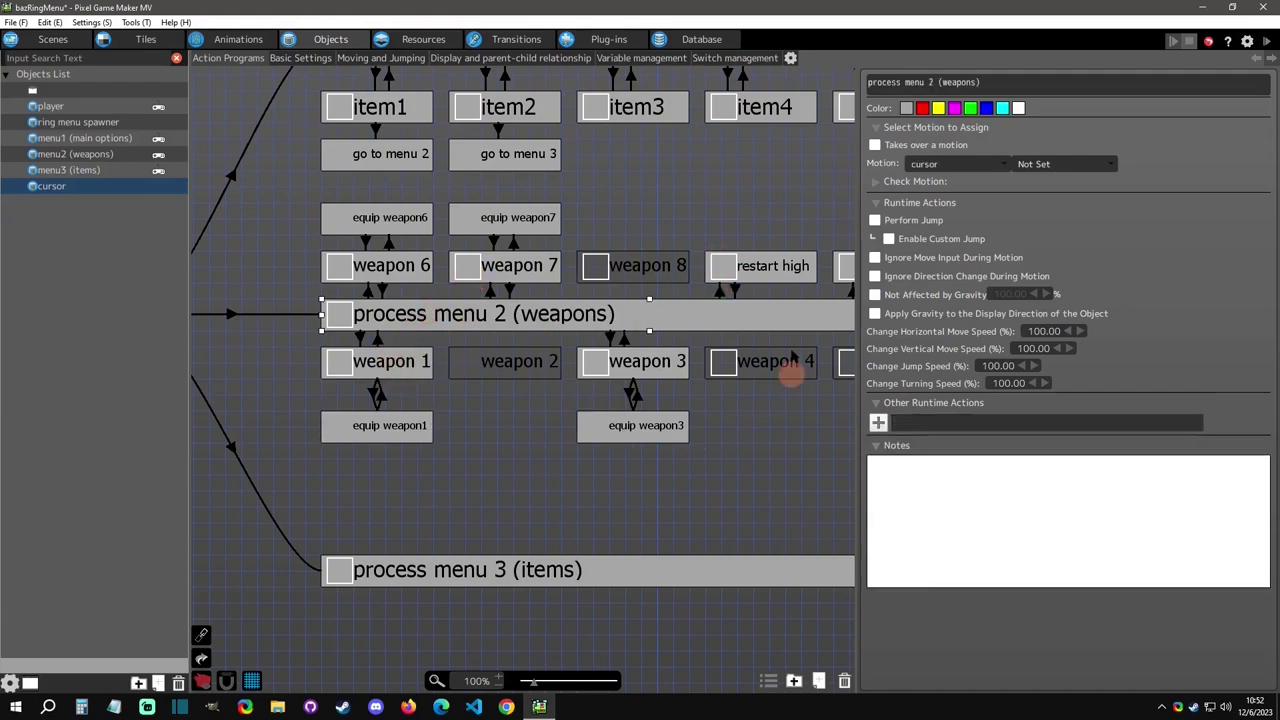
Step: Inspect the input and object-action conditions on the link from process menu 2 (weapons) to go back menu 1
middle_drag(820, 423, 443, 420)
middle_drag(680, 378, 607, 398)
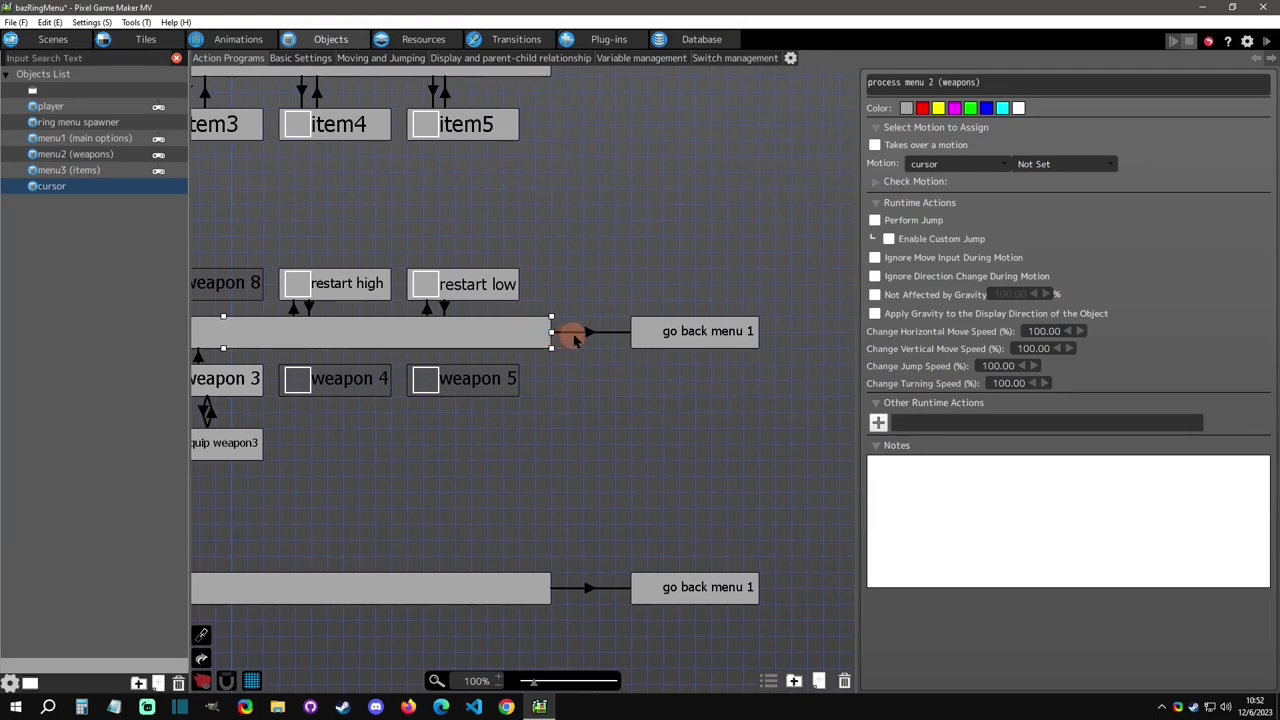
click(574, 338)
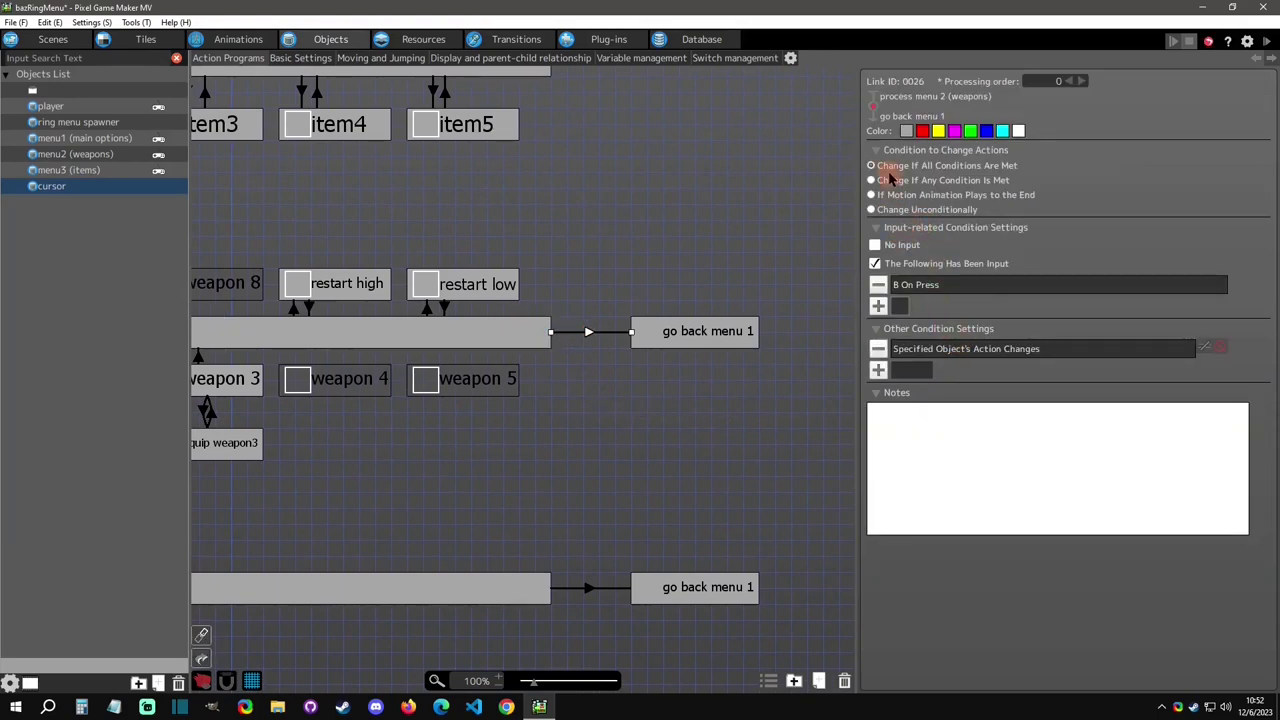
double_click(951, 351)
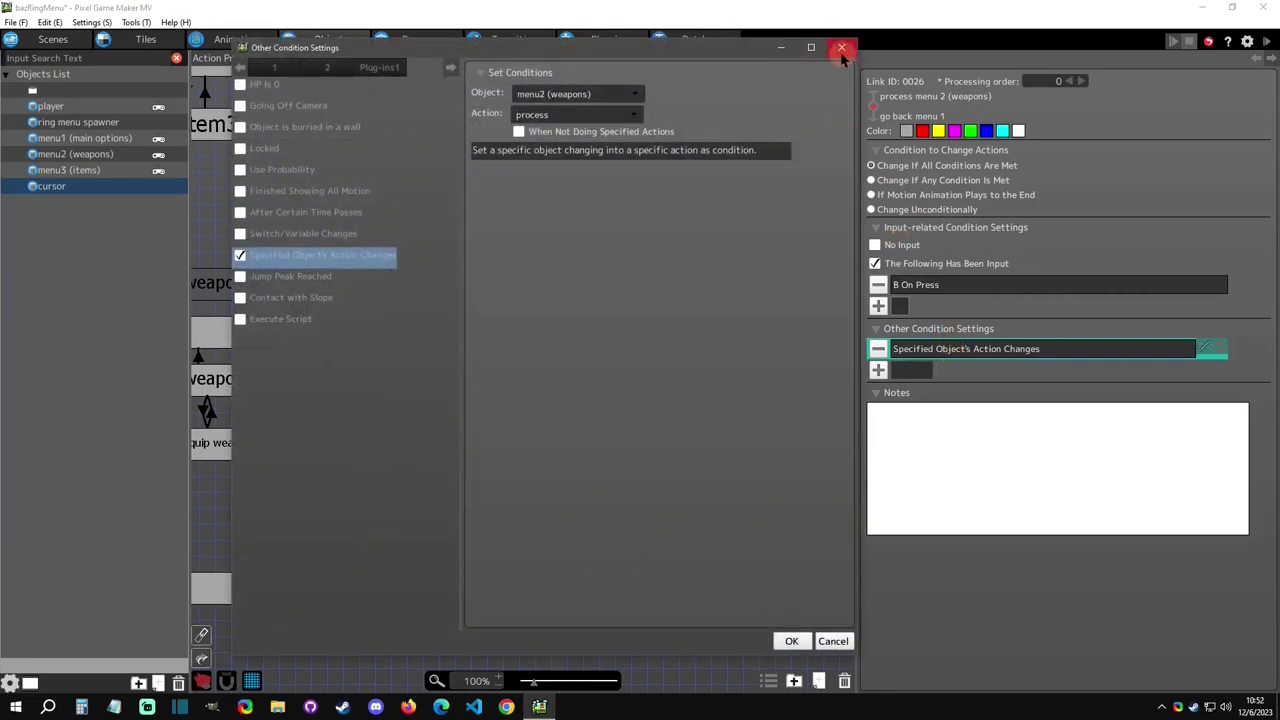
click(842, 50)
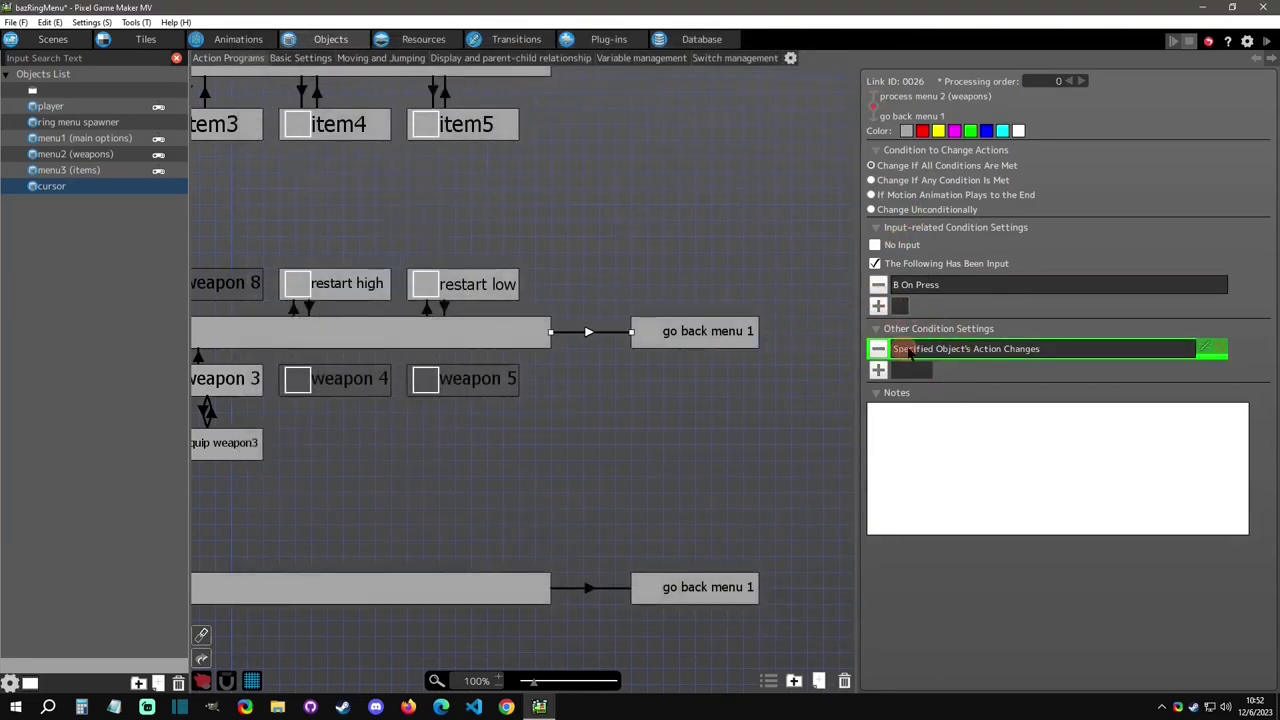
double_click(932, 349)
click(842, 50)
Step: Check the runtime action in go back menu 1 that executes CLOSE on menu2 (weapons) against that menu's action program
click(672, 332)
double_click(1025, 425)
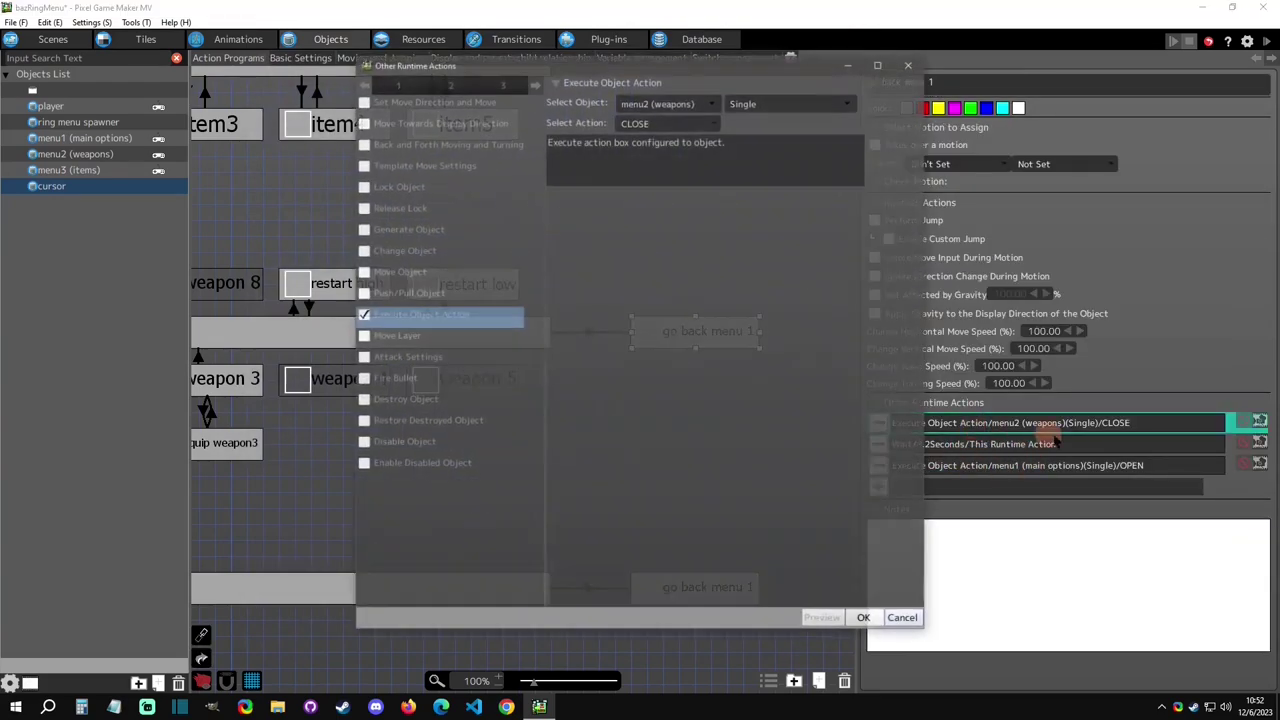
click(912, 65)
click(80, 154)
scroll(463, 198, up, 3)
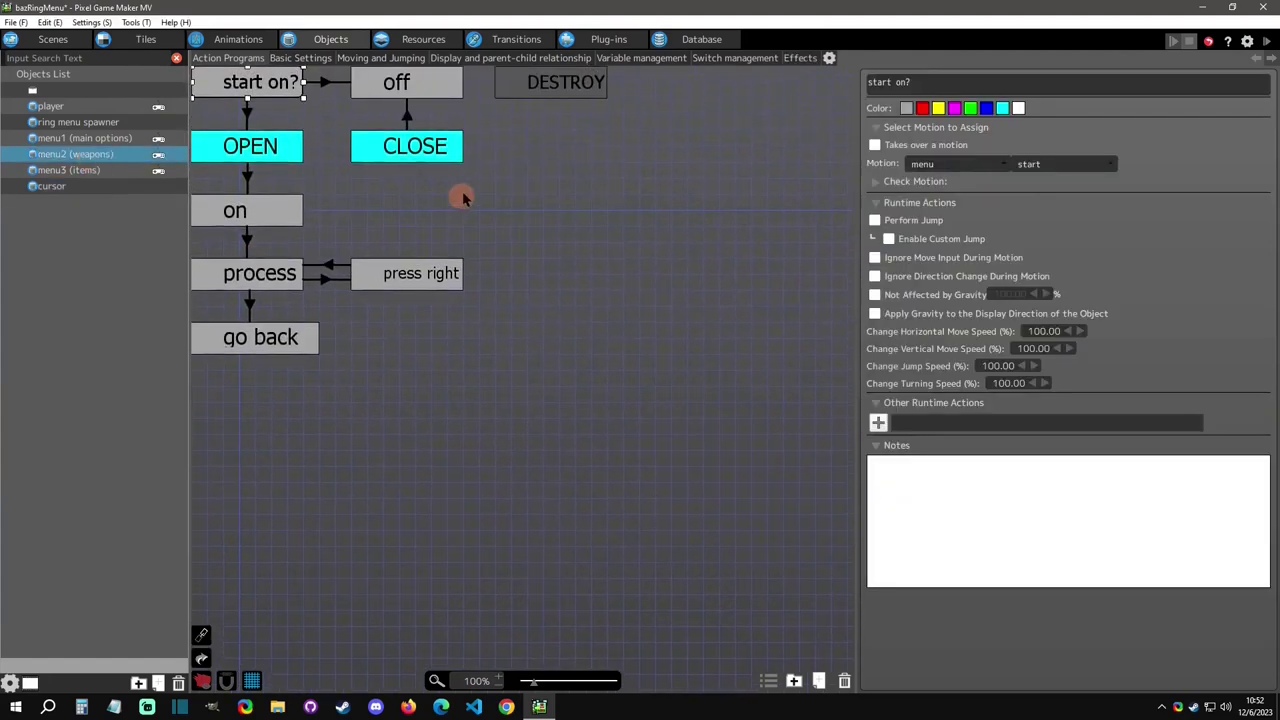
Step: Check the runtime actions in the cursor's two go back menu 1 actions, for the weapons and items menus, including the menu1 OPEN settings
click(50, 186)
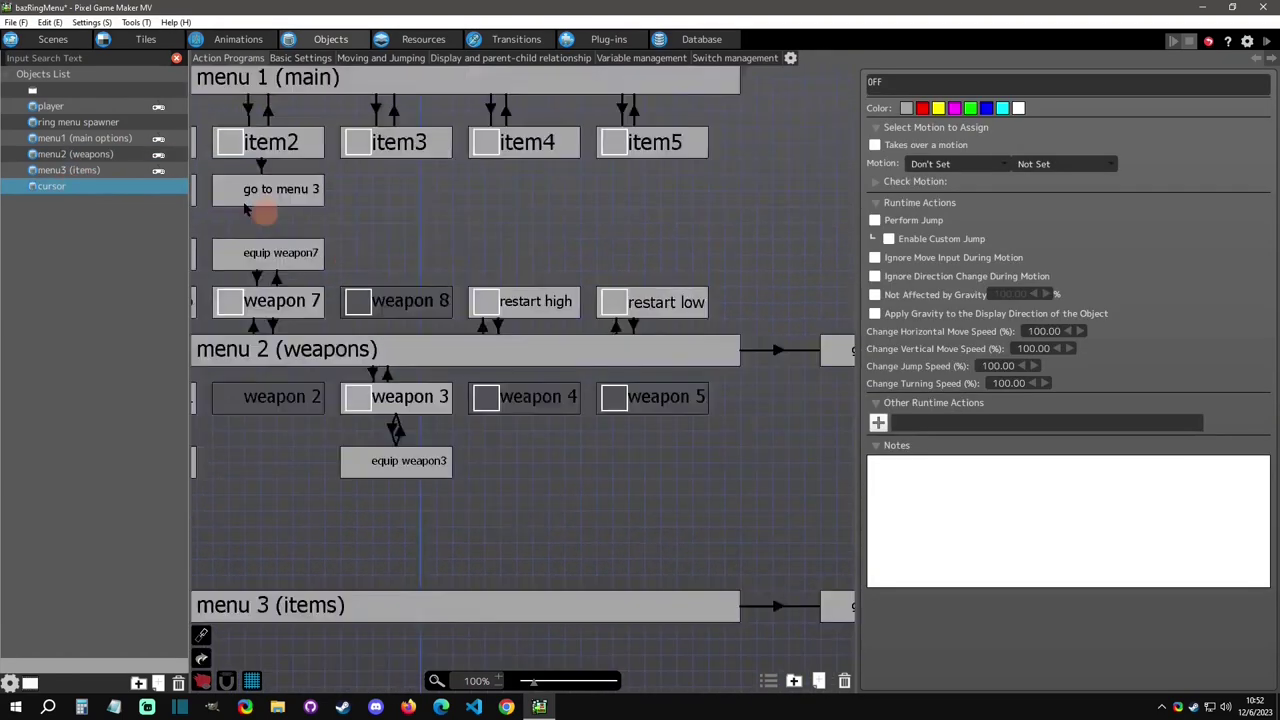
click(676, 306)
click(983, 447)
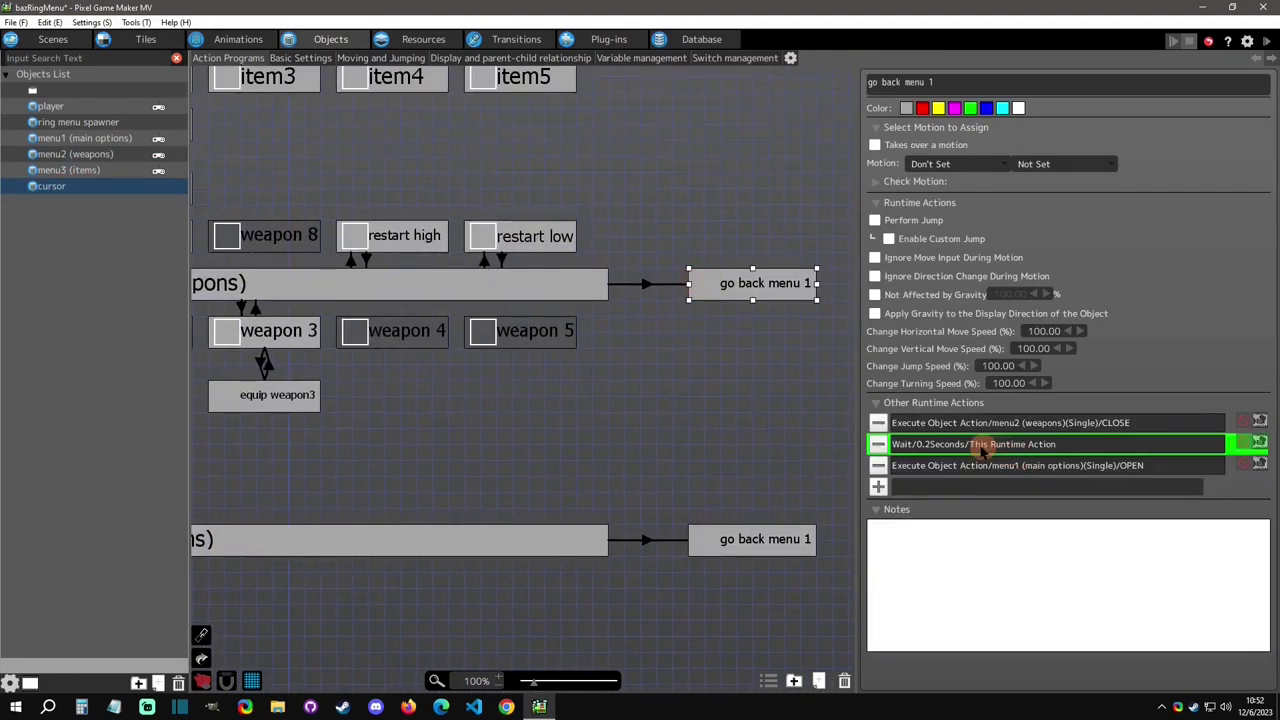
click(1008, 466)
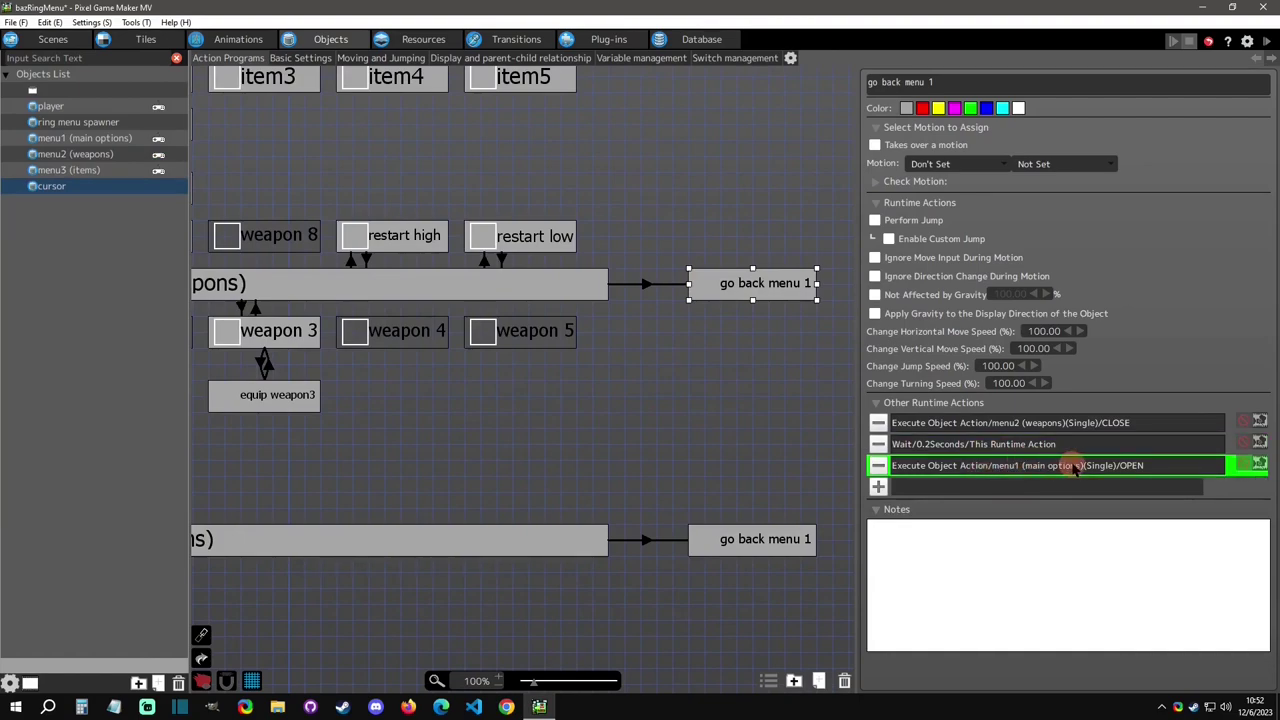
click(772, 540)
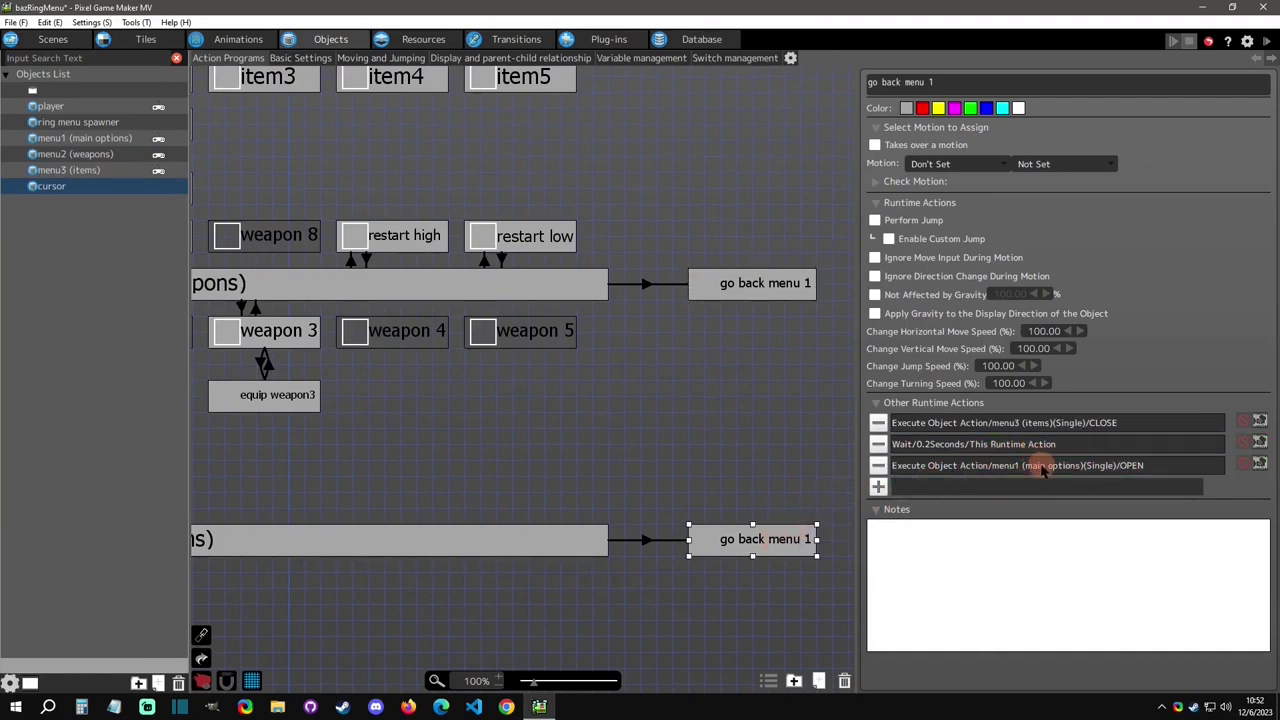
double_click(1035, 474)
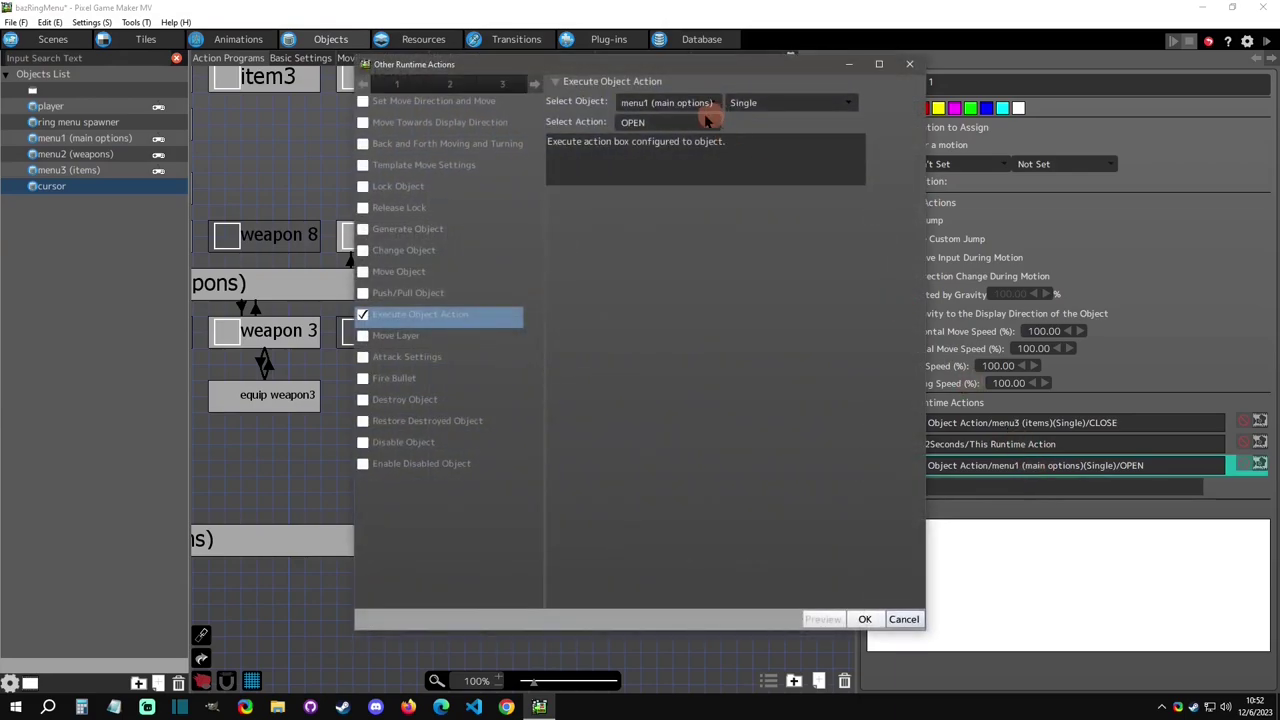
click(909, 64)
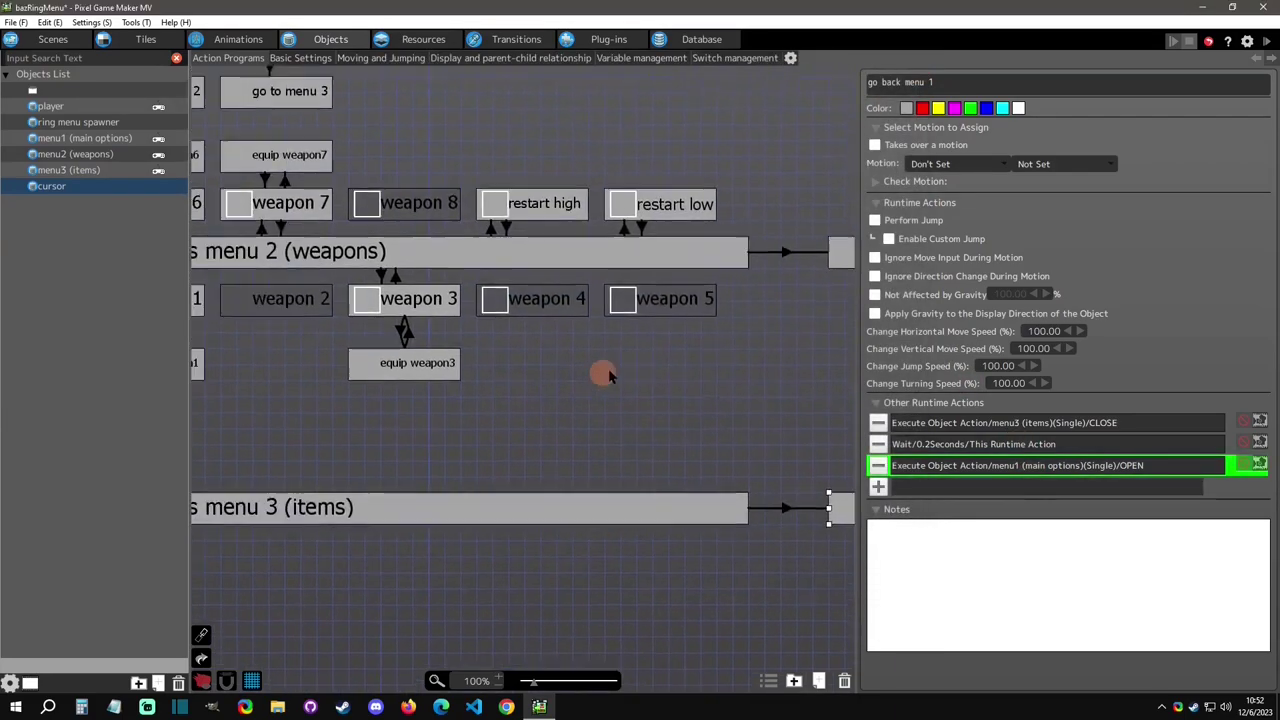
Step: Duplicate the process menu 3 (items) action in the cursor's action program and place the copy below the original
middle_drag(586, 377, 624, 598)
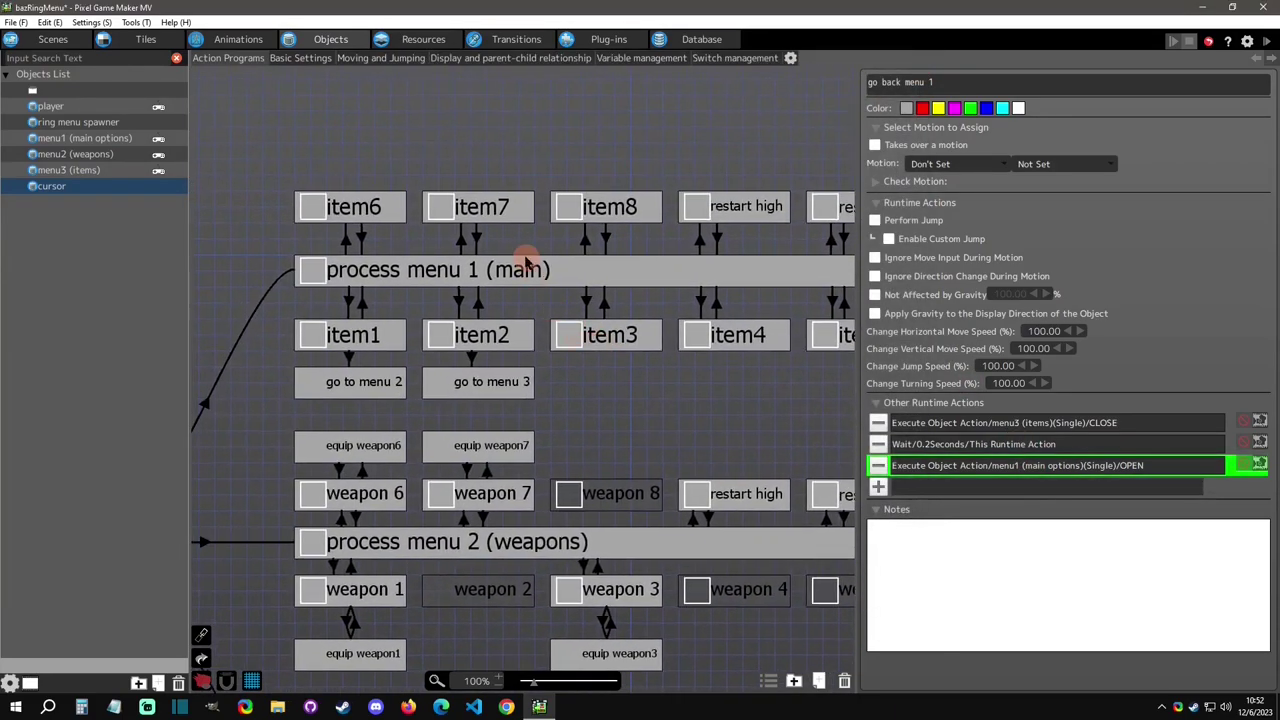
click(495, 278)
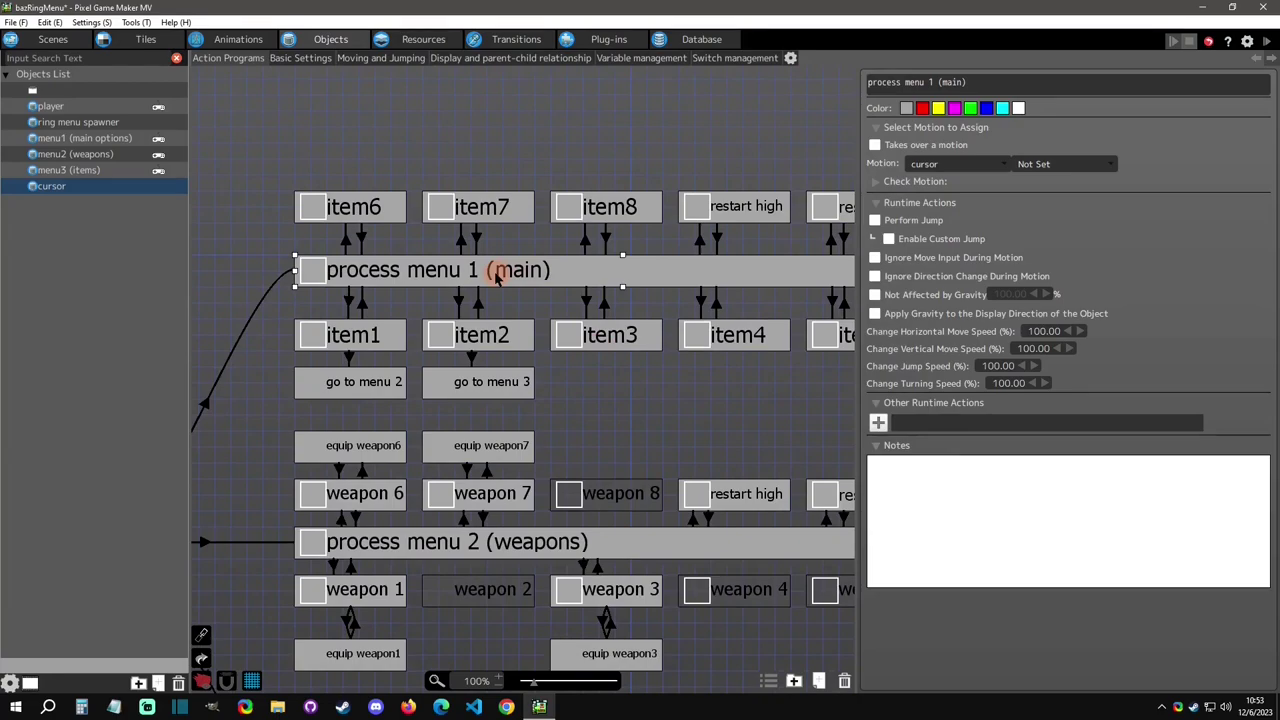
scroll(497, 278, down, 5)
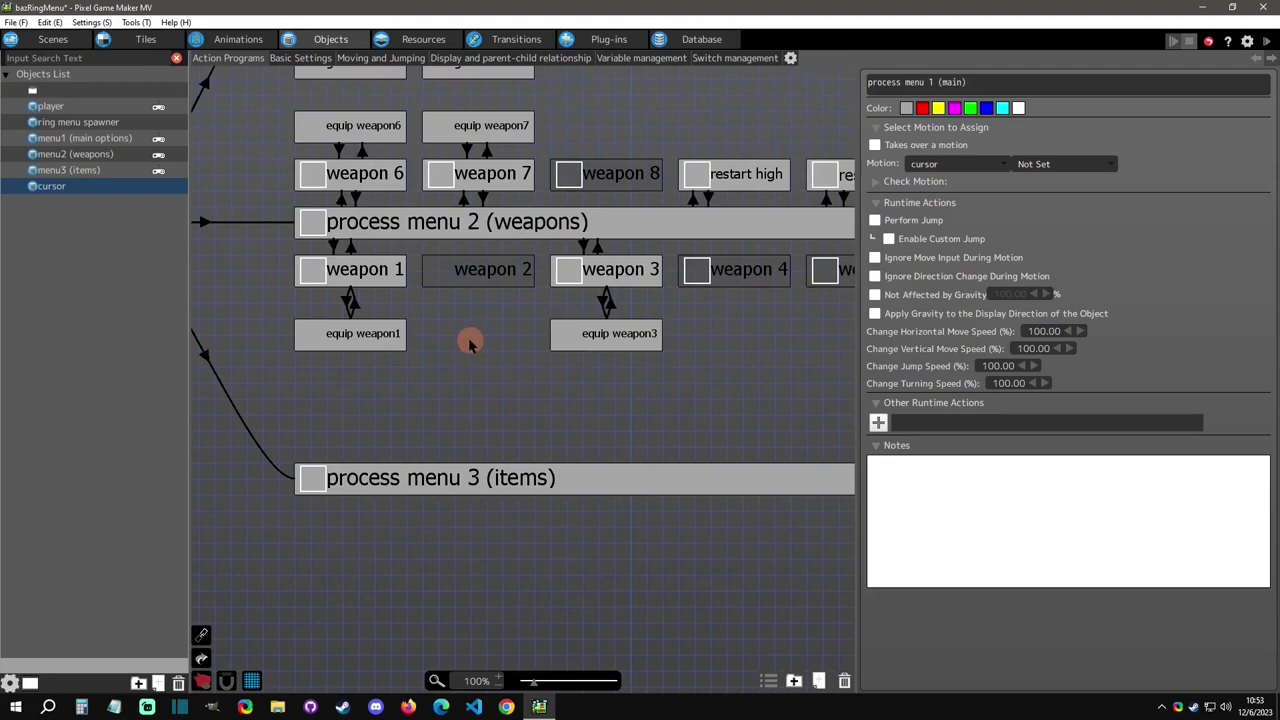
scroll(468, 340, up, 2)
shift+scroll(571, 297, left, 4)
middle_drag(714, 448, 518, 264)
click(477, 408)
click(354, 506)
key(ctrl+v)
drag(427, 521, 432, 535)
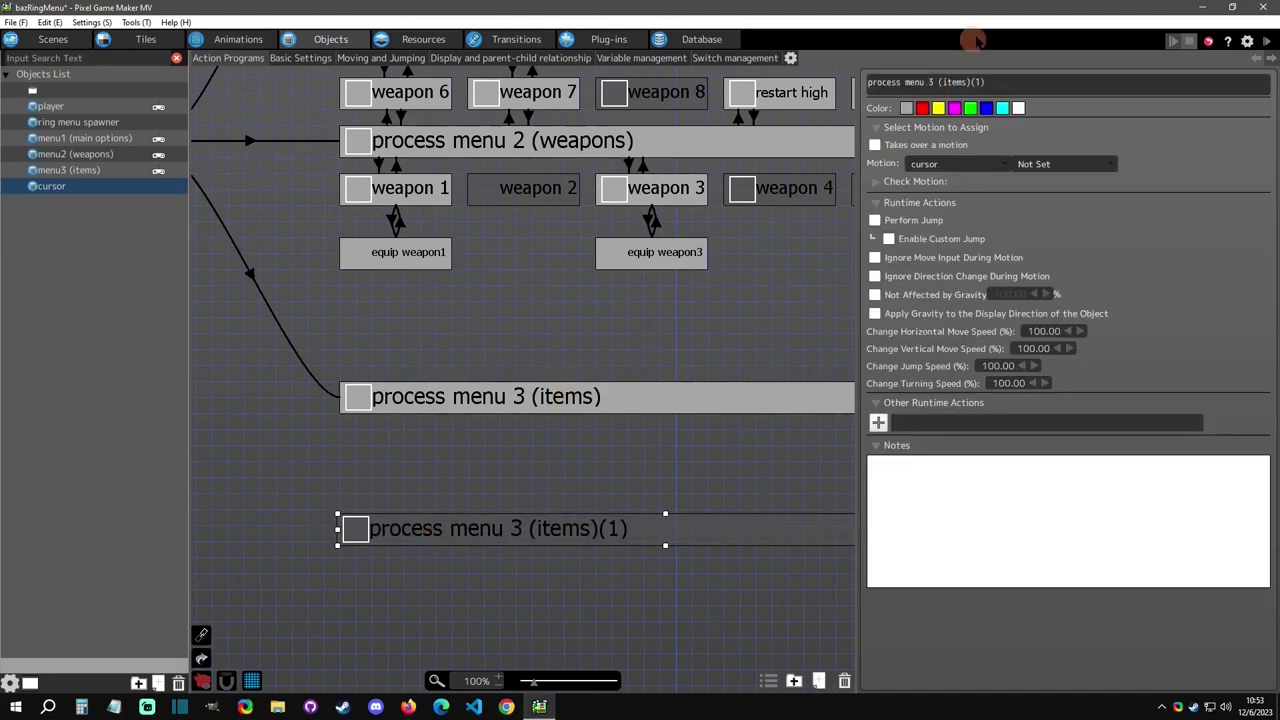
Step: Rename the copied action as process menu 3 (volumes) and move it slightly further down
mouse_move(985, 83)
mouse_down()
mouse_move(937, 84)
mouse_move(991, 82)
mouse_up()
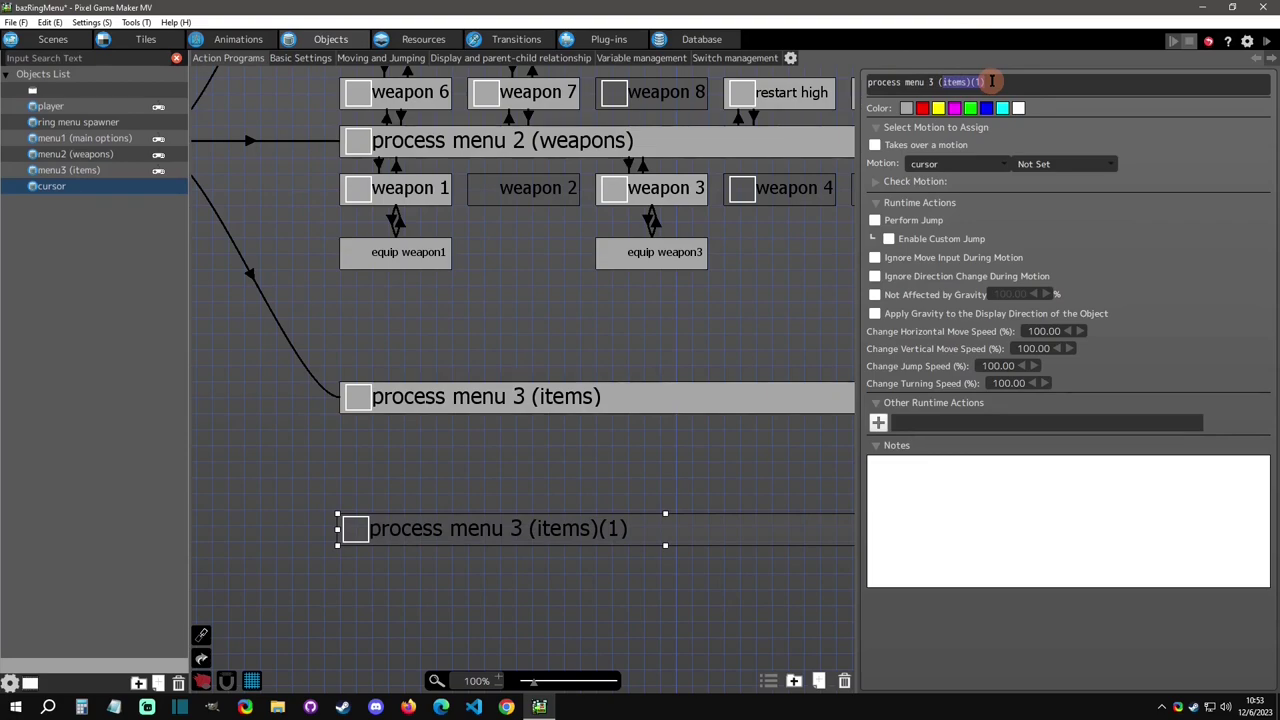
key(Return)
scroll(503, 431, down, 4)
drag(500, 300, 500, 330)
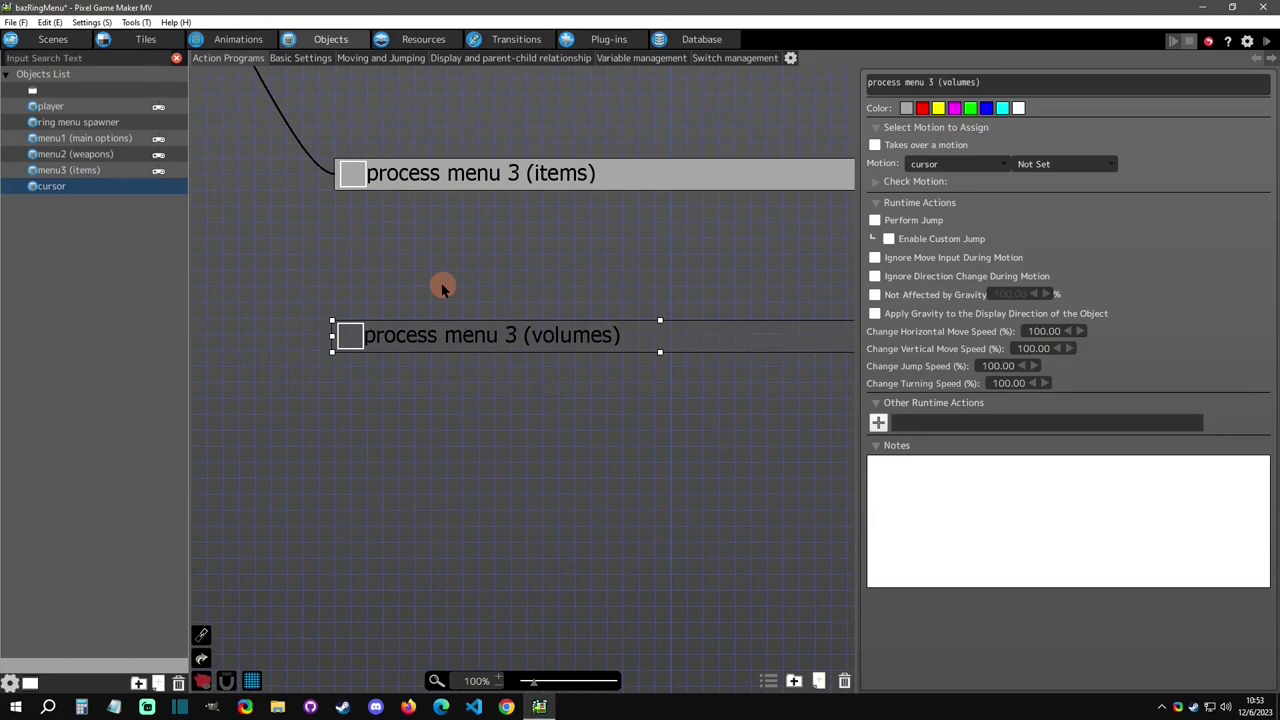
Step: Inspect the CurrentMenu variable condition on the link from ON to process menu 3 (items)
middle_drag(443, 288, 686, 480)
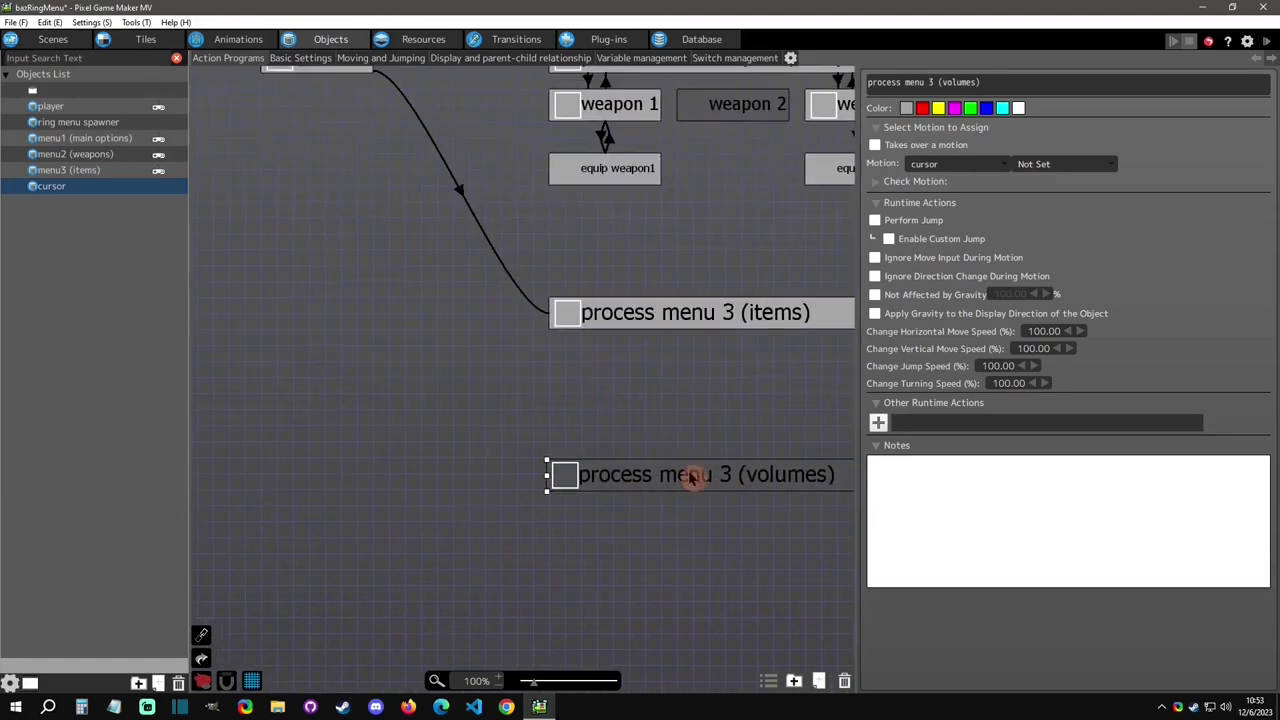
click(457, 177)
double_click(921, 330)
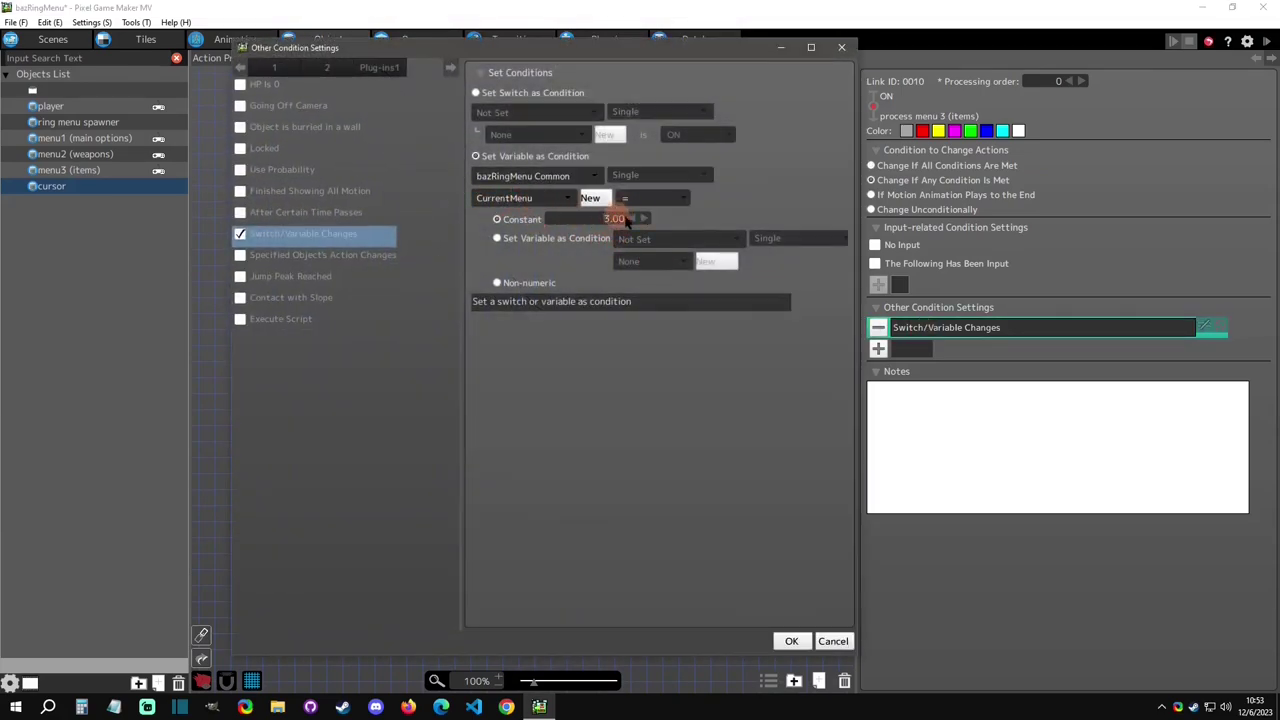
click(842, 48)
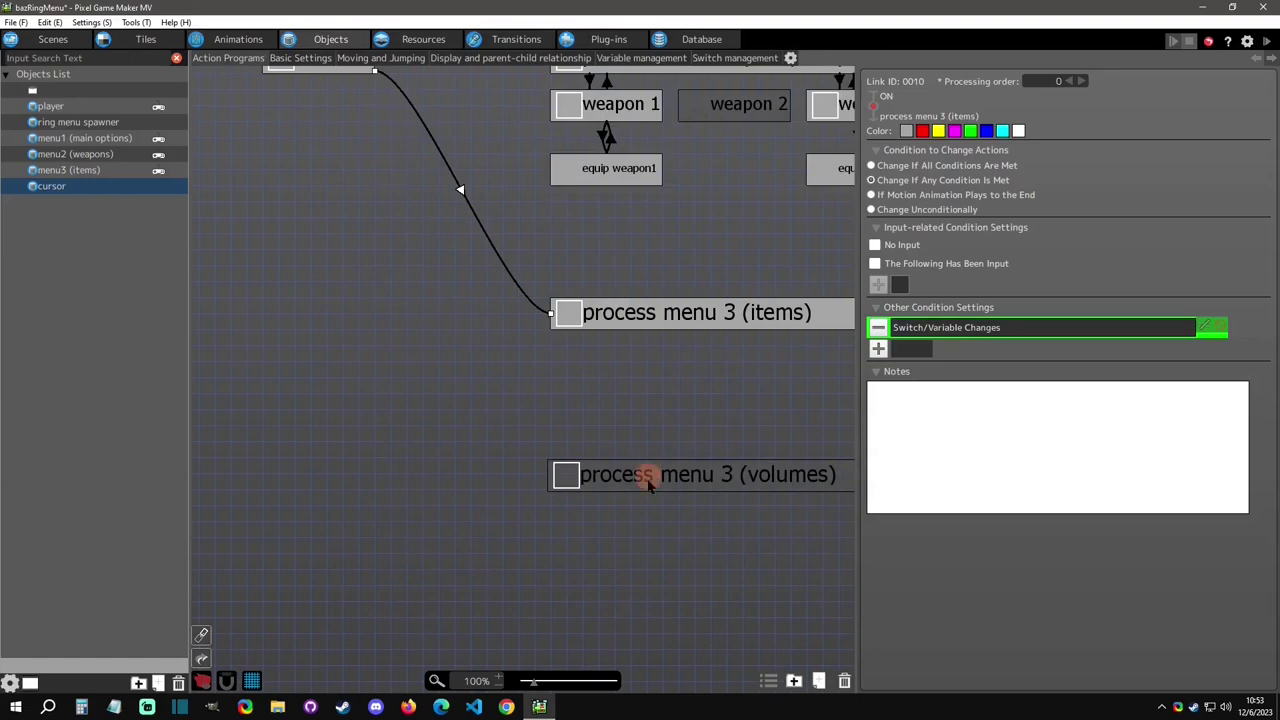
click(643, 474)
click(650, 535)
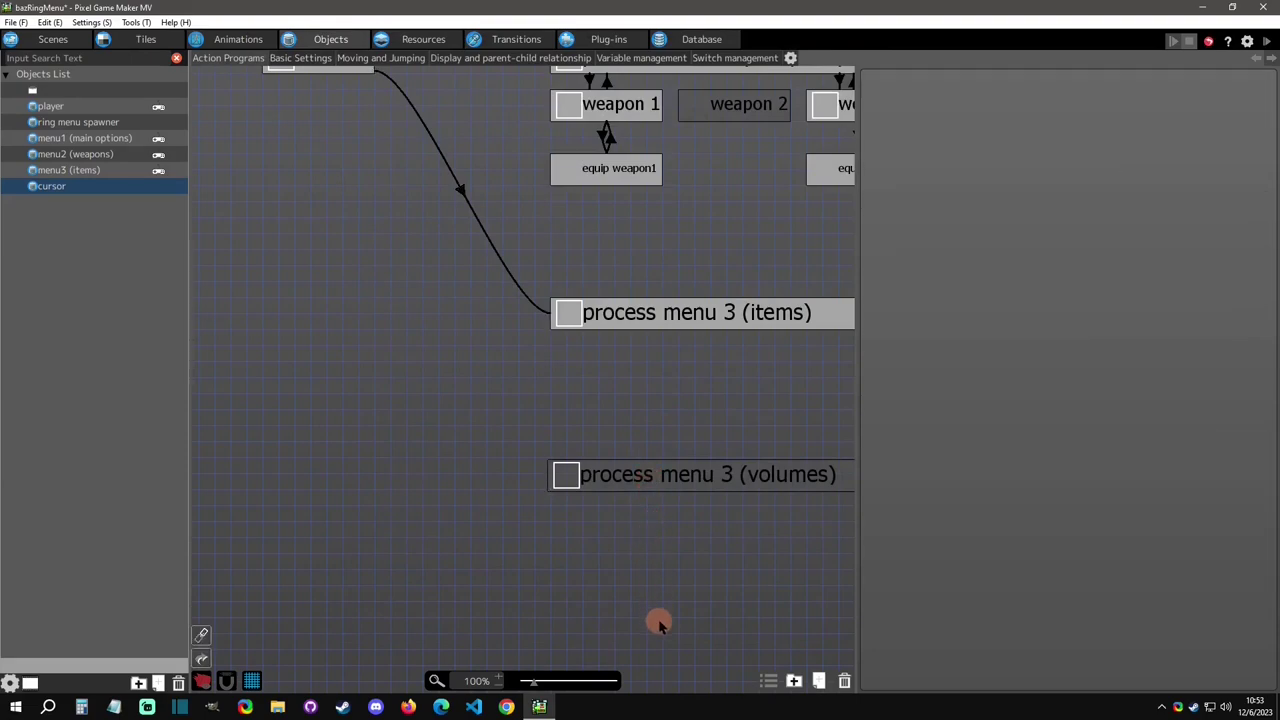
Step: Review the action program of menu3 (items) from start on? through go back
click(100, 173)
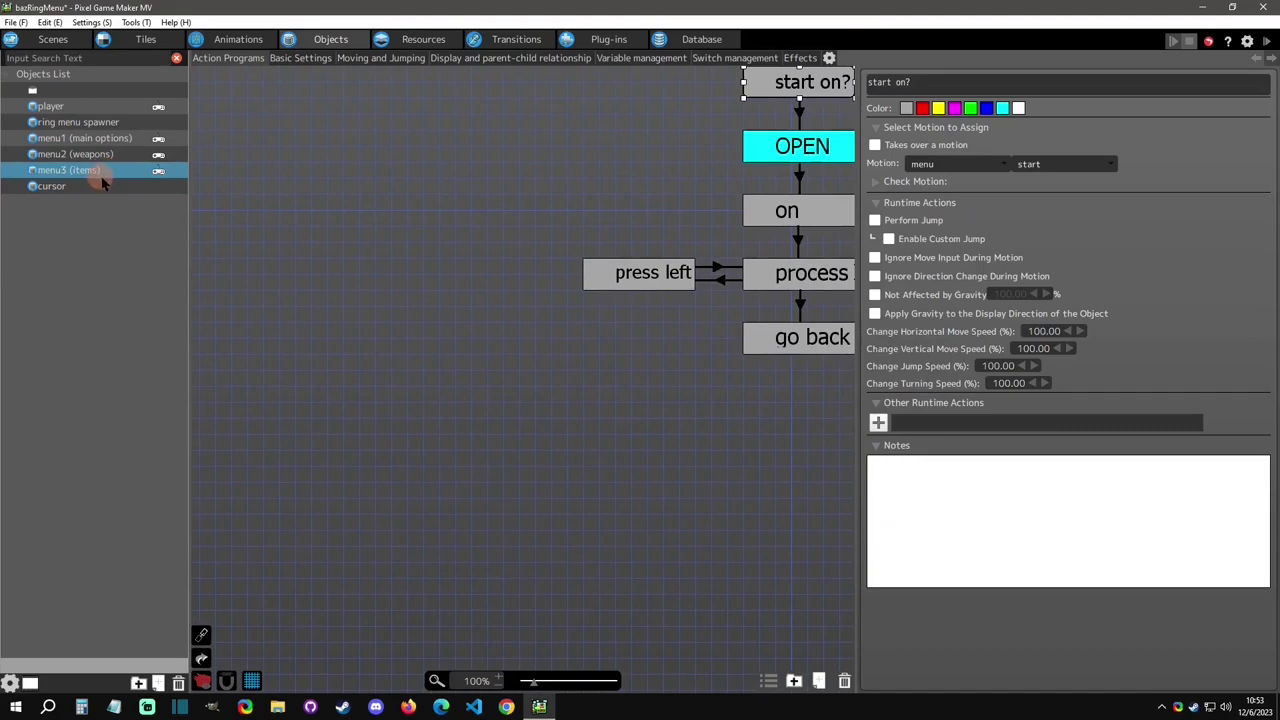
middle_drag(370, 300, 343, 306)
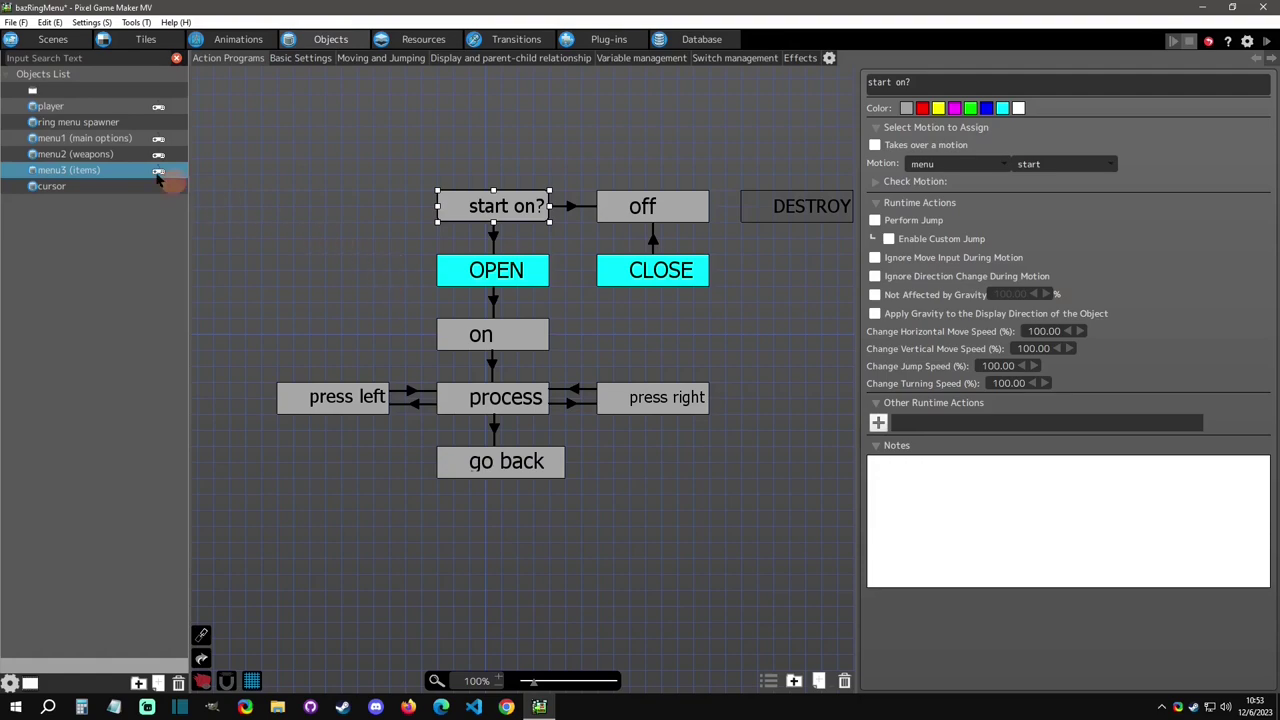
click(89, 125)
click(78, 170)
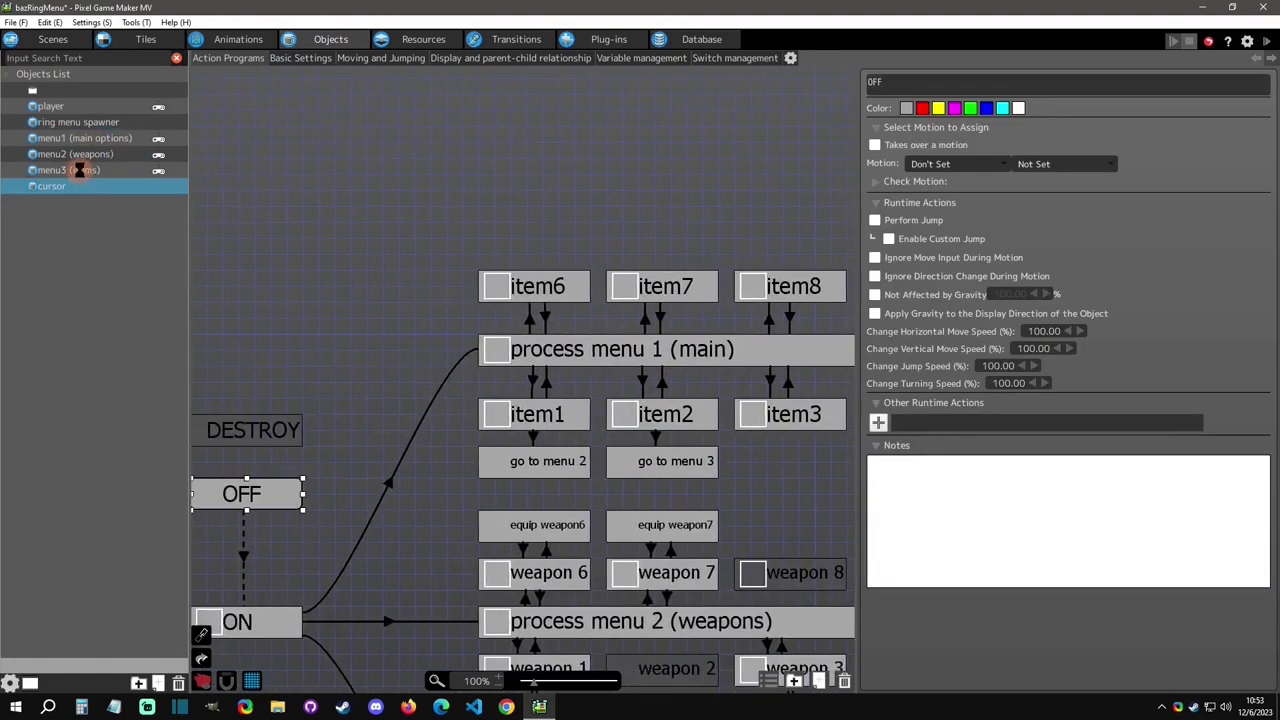
Step: Compare the weapon1 and equipped_w1 effects of menu2 (weapons), including their order in the effects list
click(75, 155)
click(790, 57)
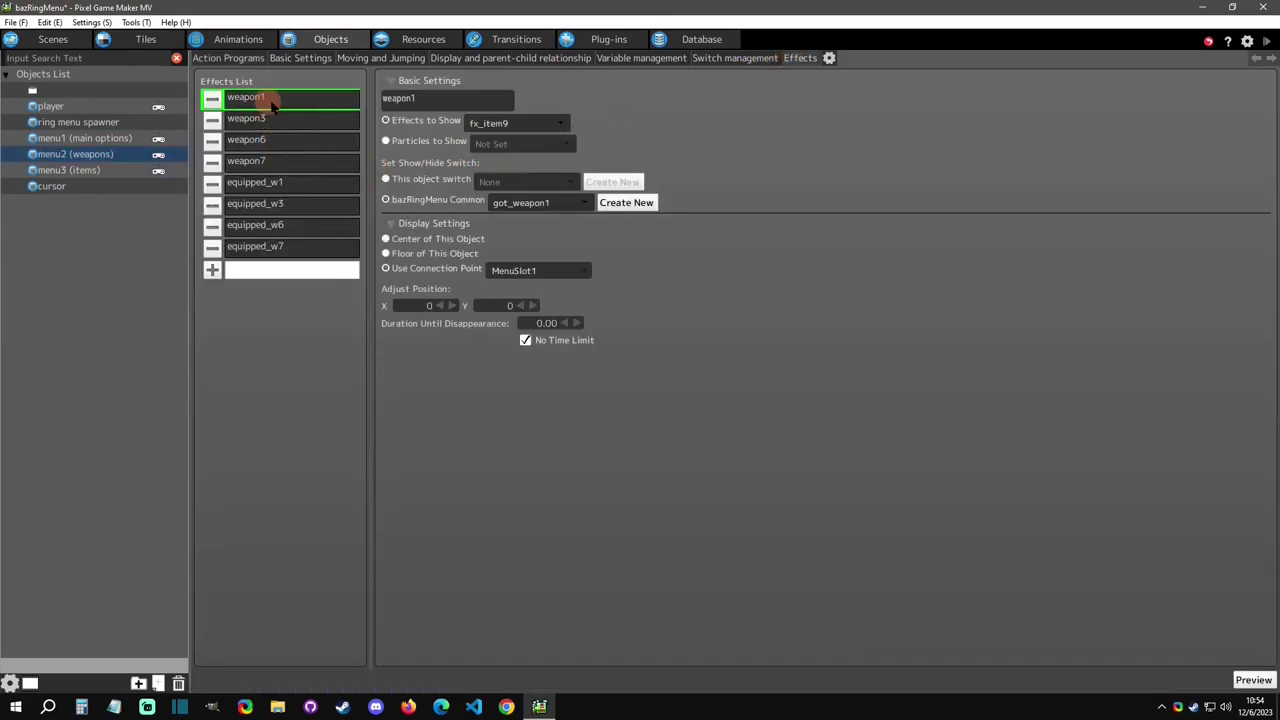
click(306, 184)
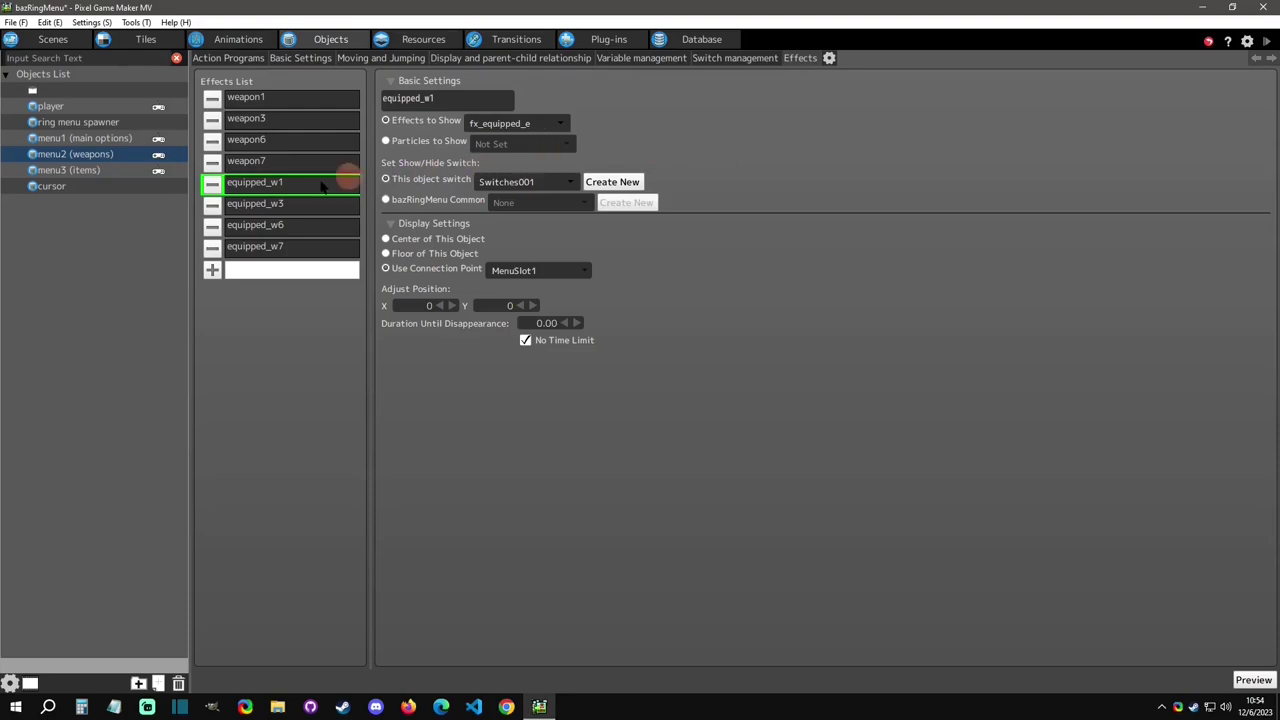
click(266, 97)
click(280, 182)
click(268, 100)
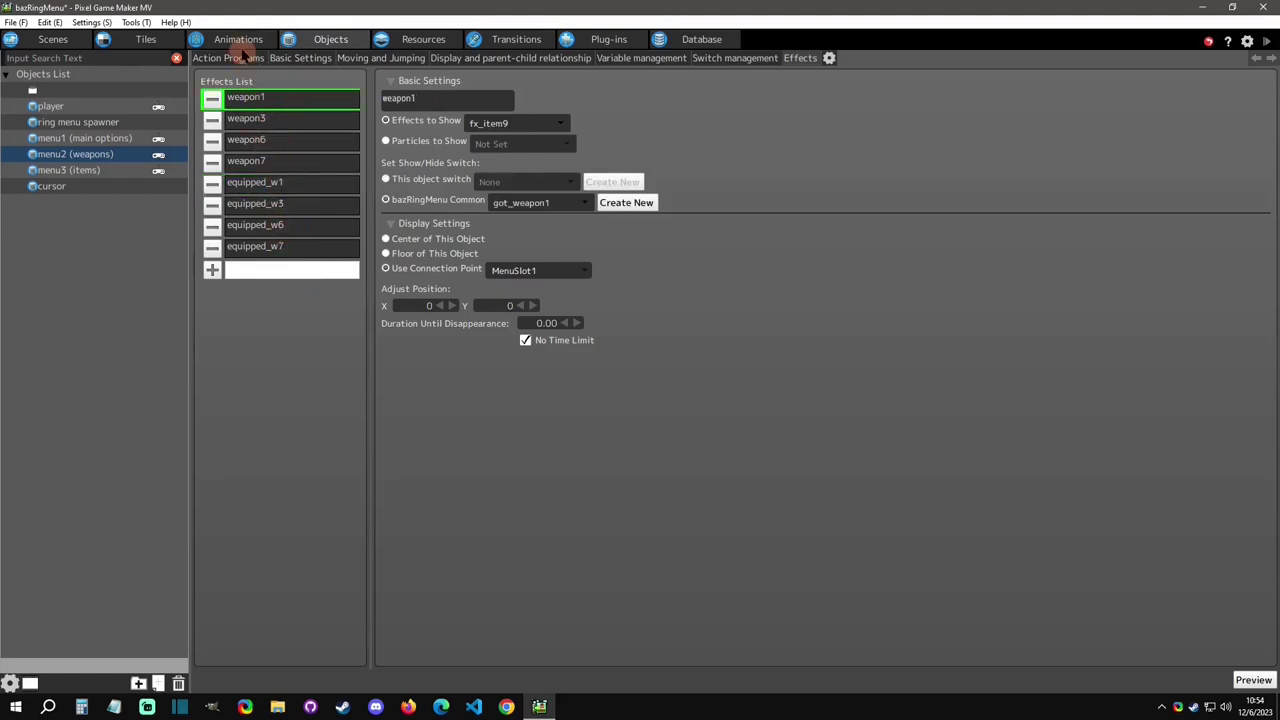
Step: Examine the fx_equipped_e effect animation and look through the menu_ring, items and chests animations
click(240, 42)
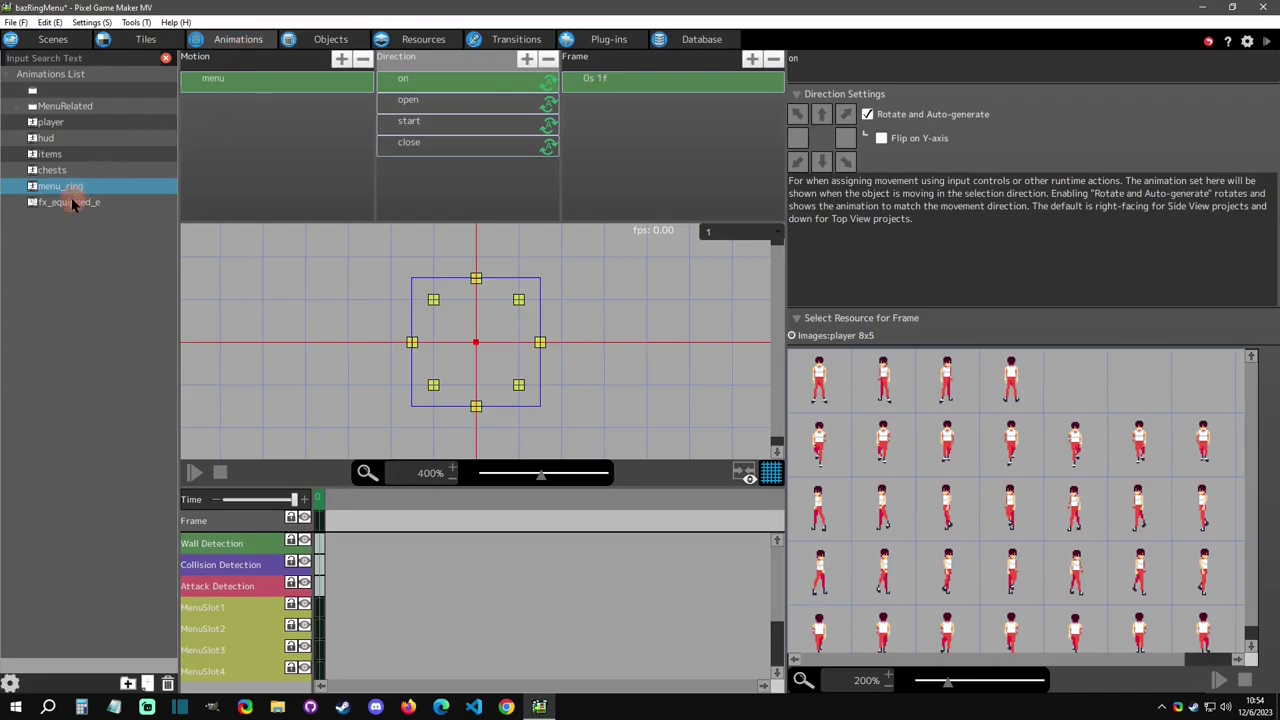
click(72, 203)
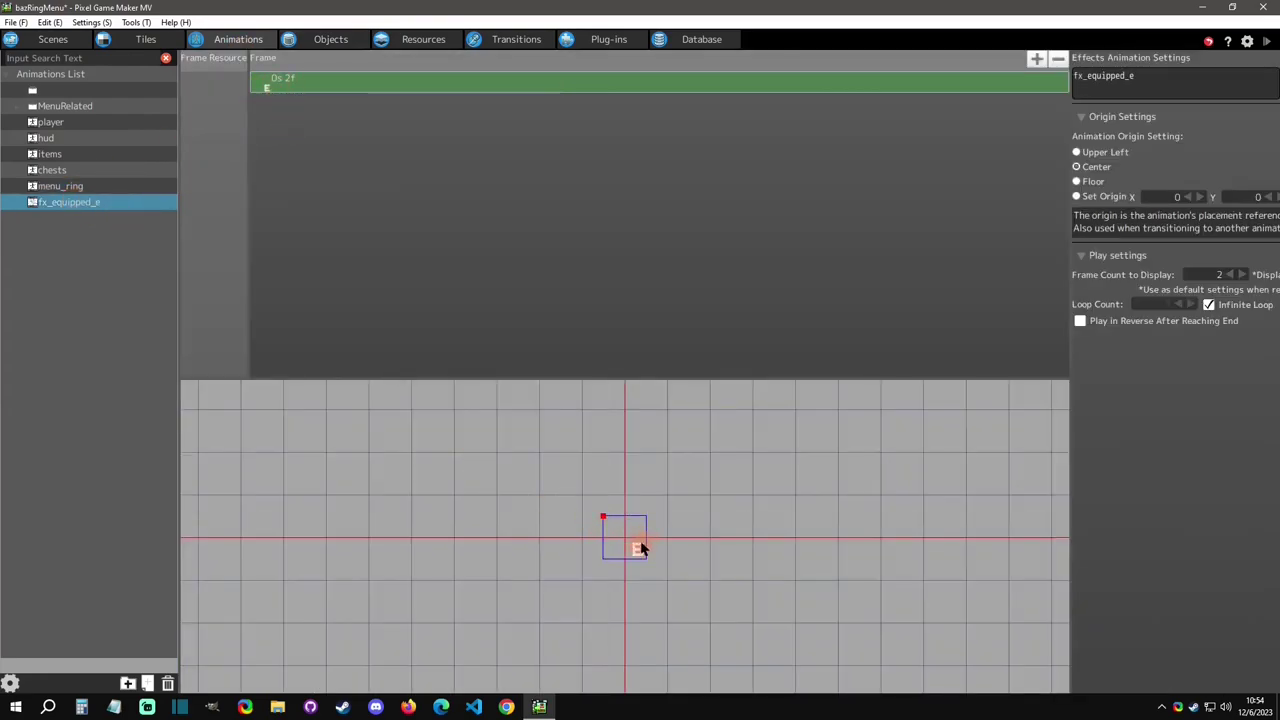
click(72, 187)
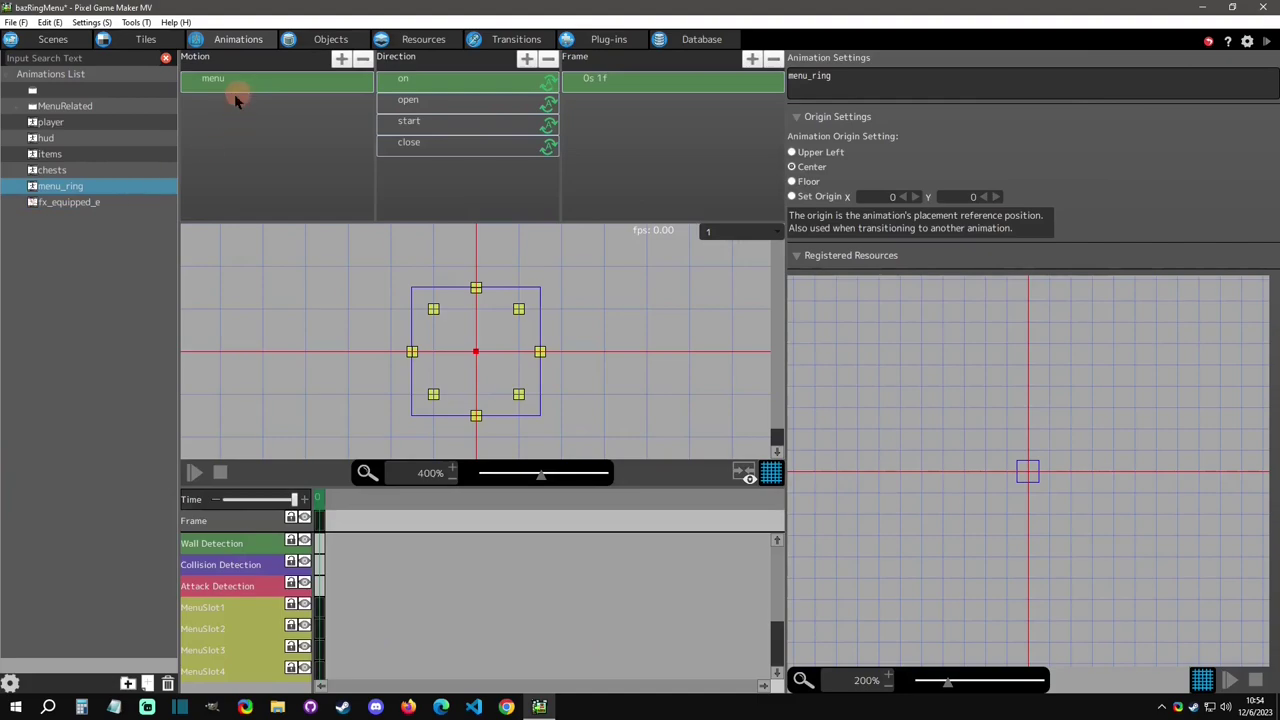
click(55, 155)
click(50, 170)
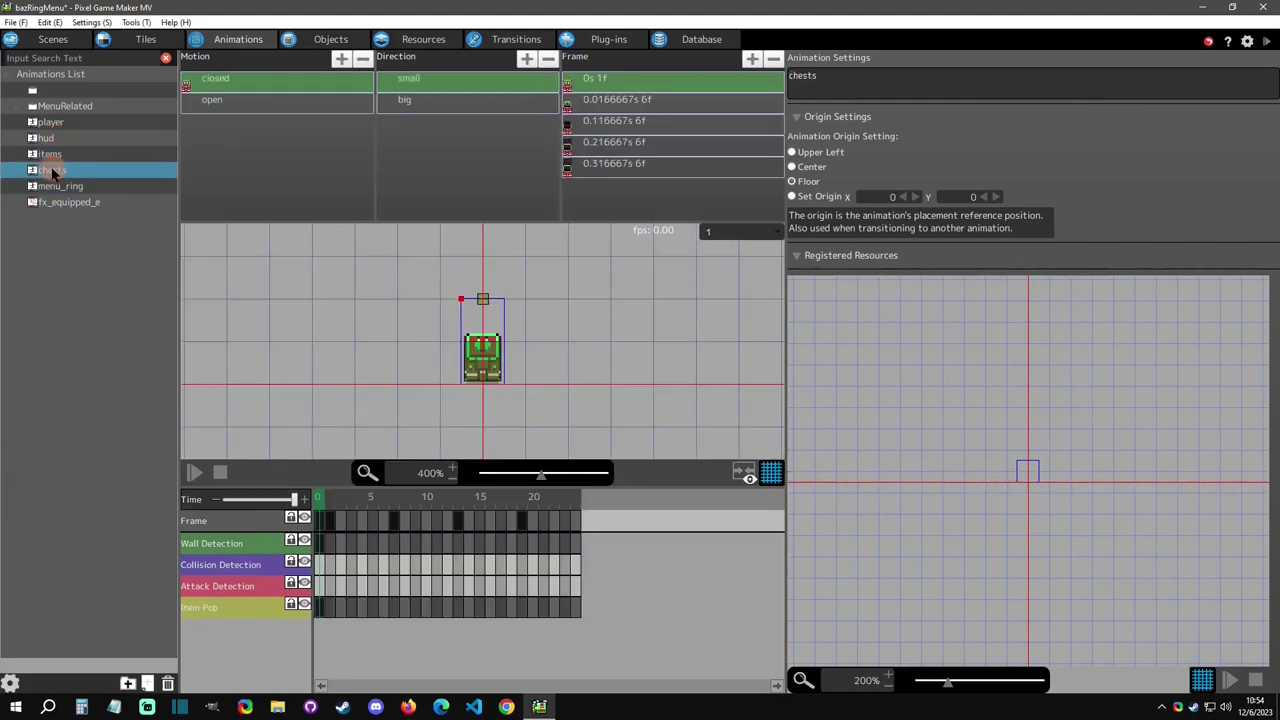
Step: Expand the MenuRelated animation folder and browse its fx_item effect animations
click(17, 107)
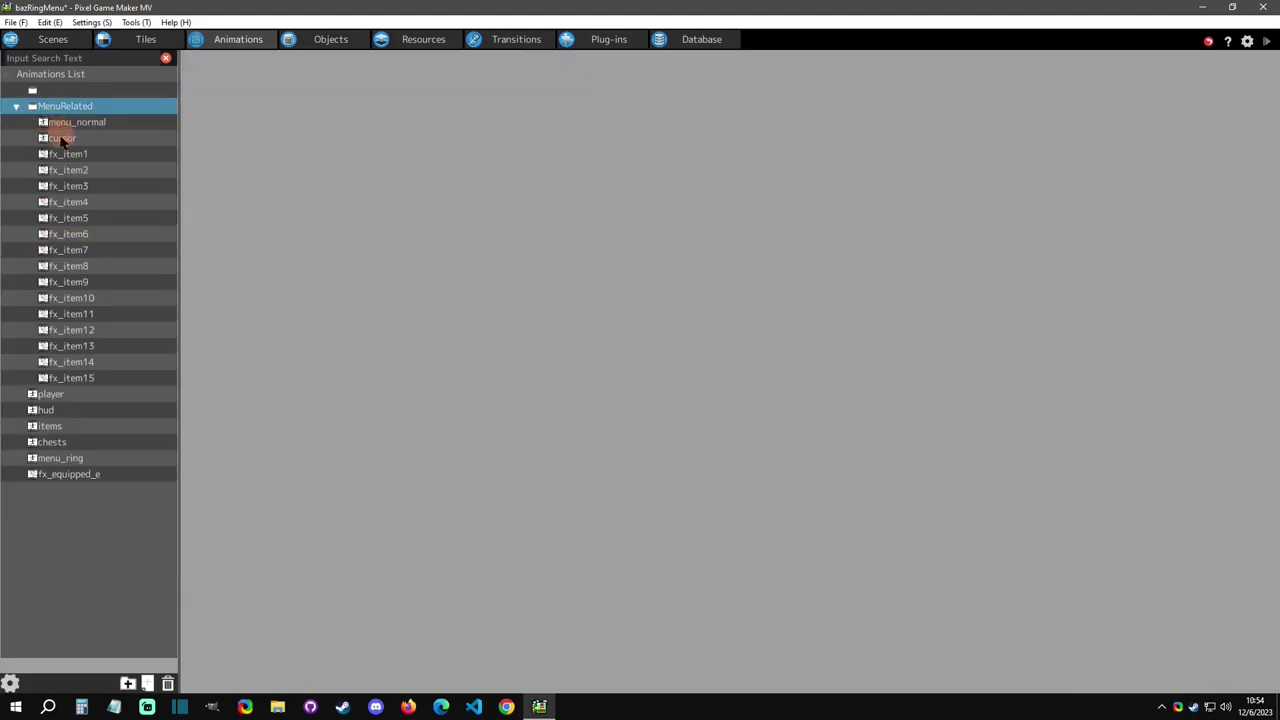
click(70, 153)
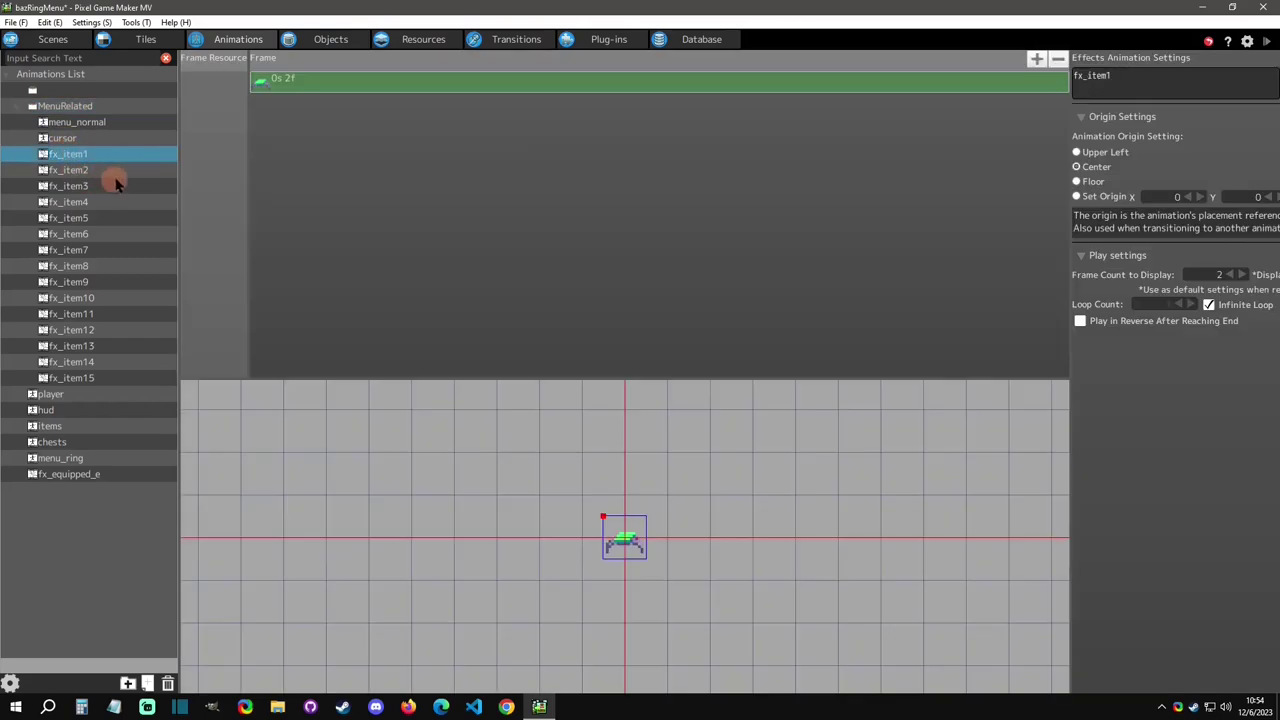
click(92, 185)
key(Down)
key(Down)
key(Down)
key(Down)
key(Down)
key(Down)
key(Down)
key(Down)
key(Down)
key(Down)
key(Down)
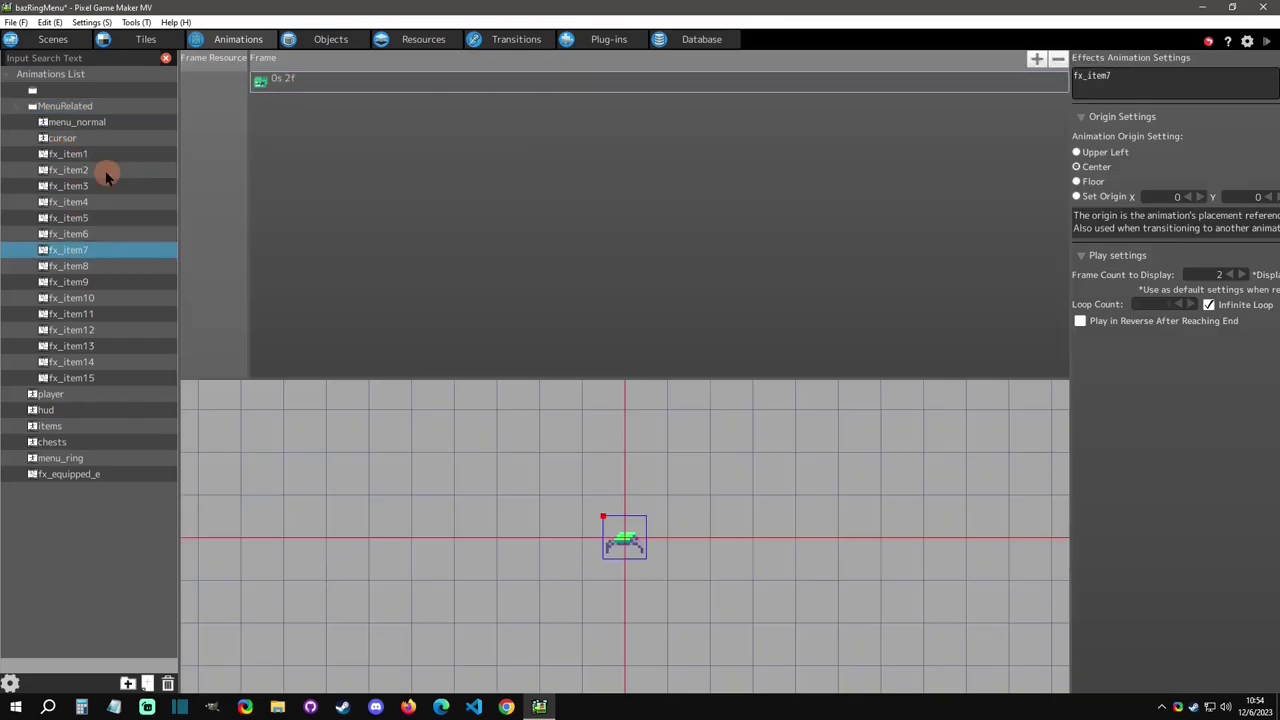
key(Up)
key(Up)
key(Up)
key(Up)
key(Up)
key(Up)
key(Up)
key(Up)
key(Up)
key(Up)
key(Up)
key(Up)
key(Up)
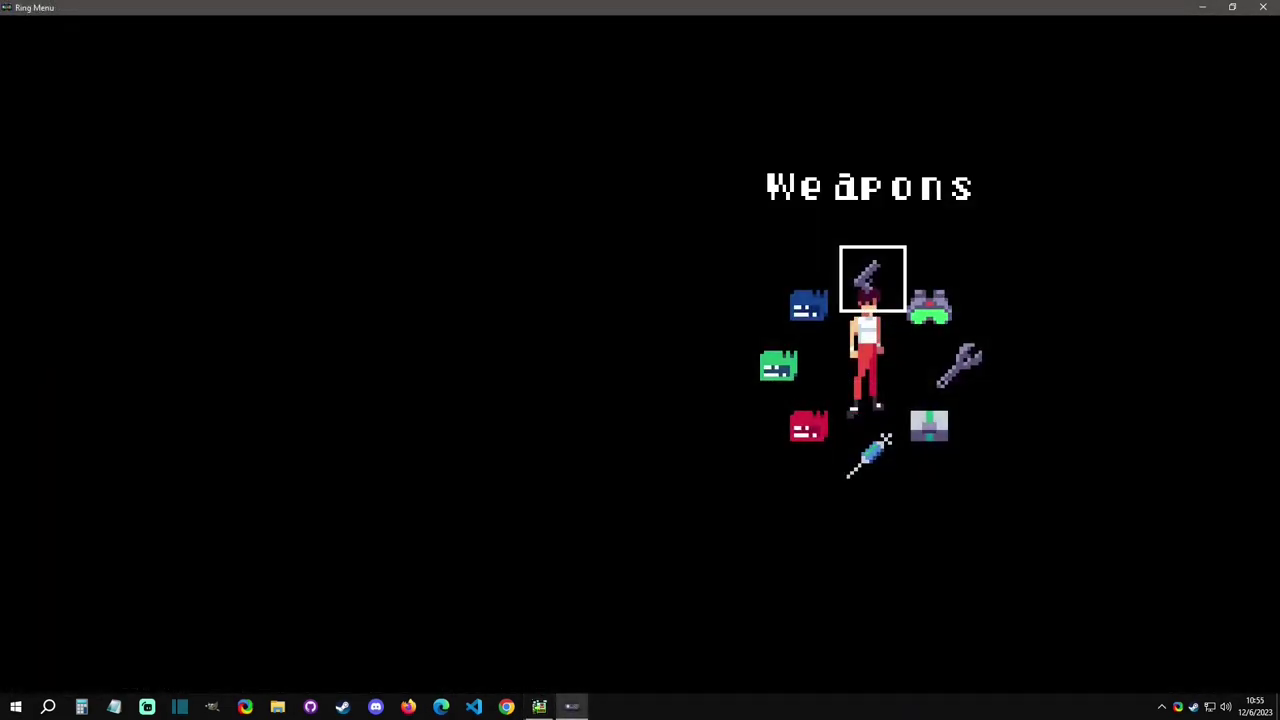
Step: Test the running Ring Menu game by entering and leaving the Weapons ring, reopening it, rotating the selection and backing out
key(Return)
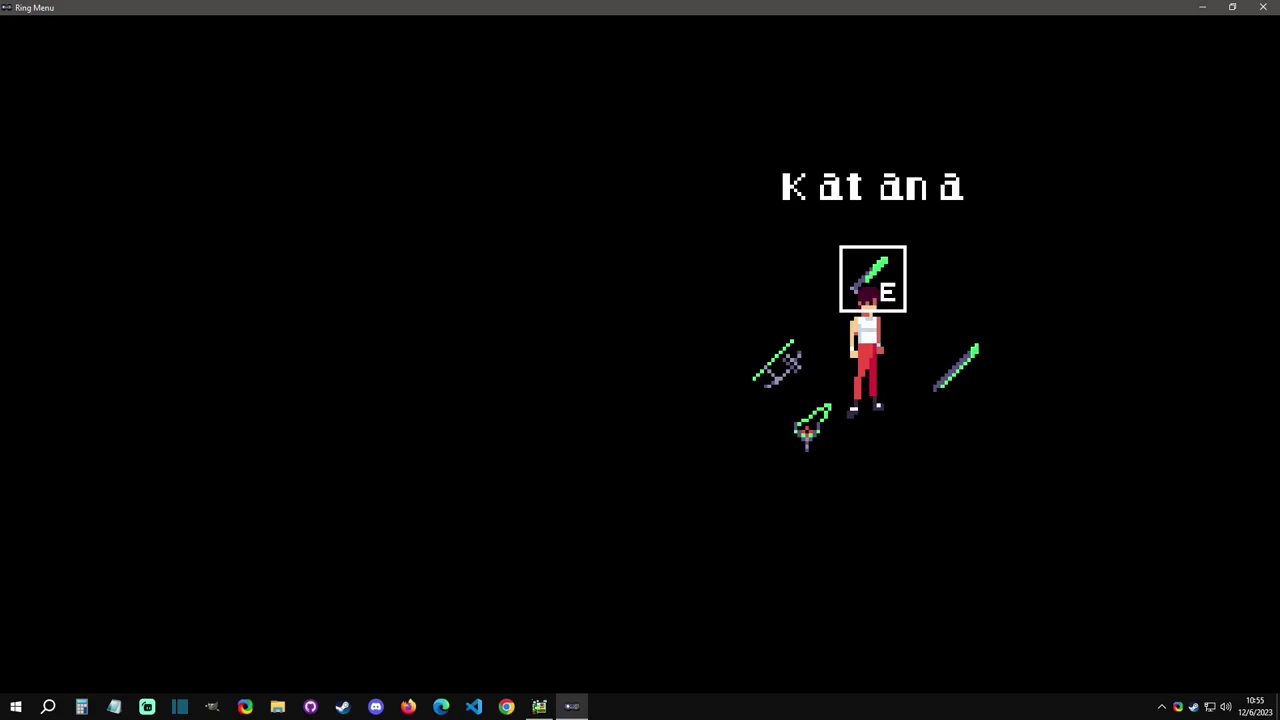
key(Escape)
key(Return)
key(Right)
key(Escape)
key(Escape)
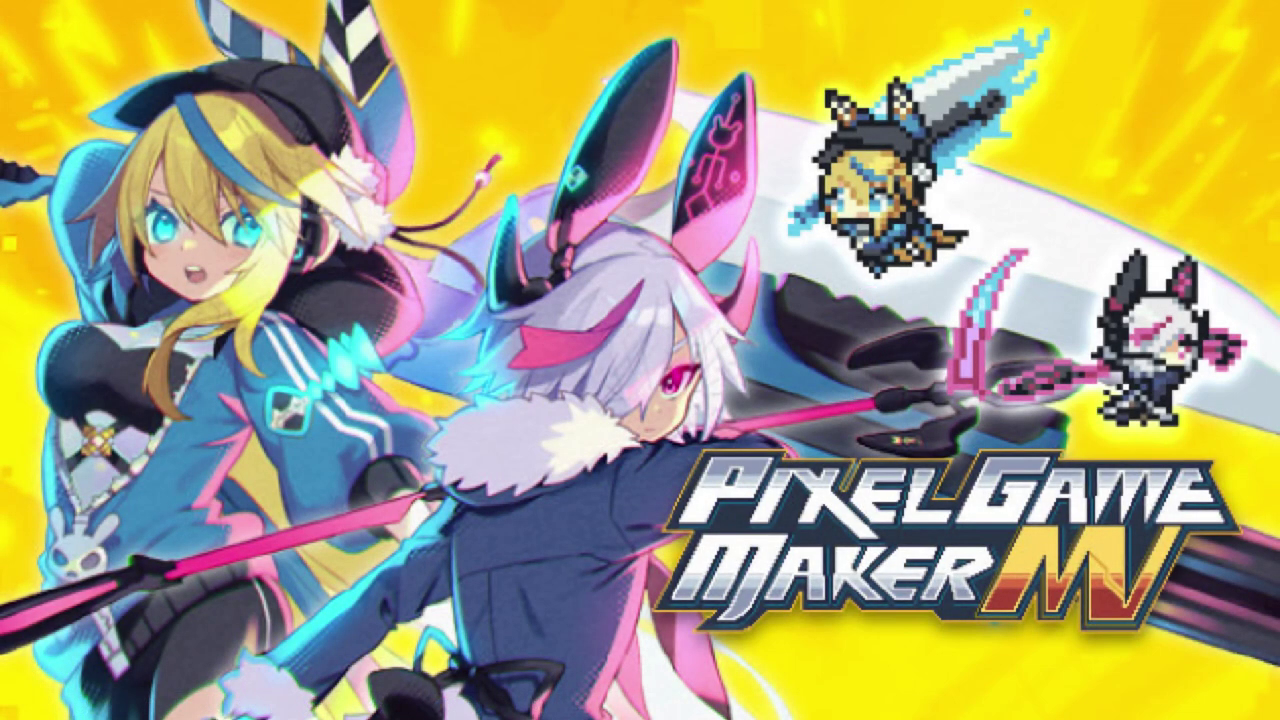